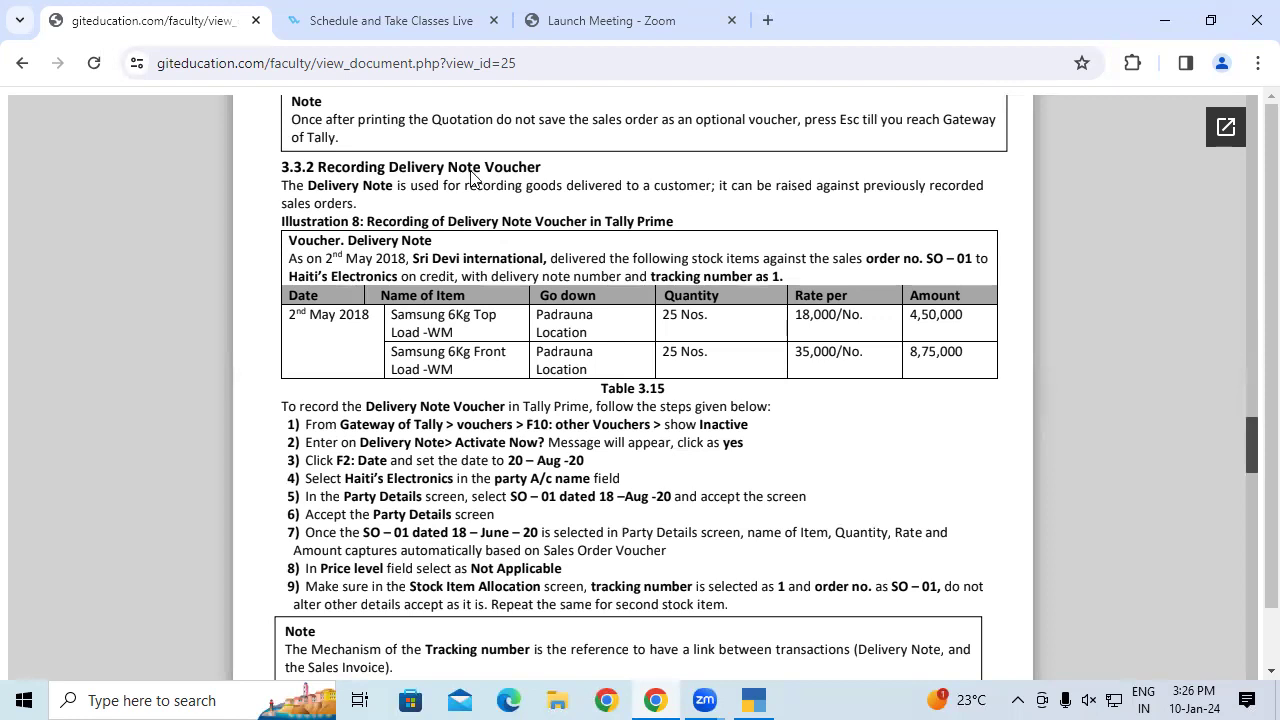
# Step: Switch to TallyPrime and open a new Delivery Note voucher
pyautogui.click(752, 700)
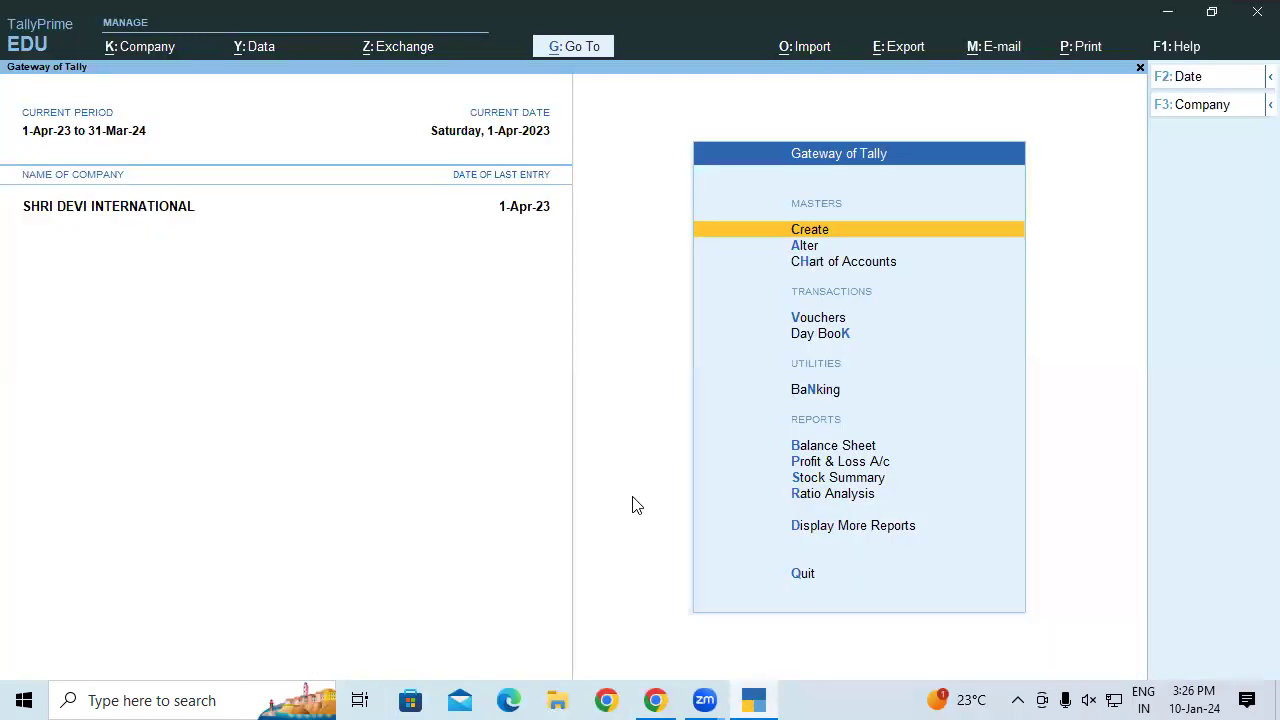
pyautogui.press('v')
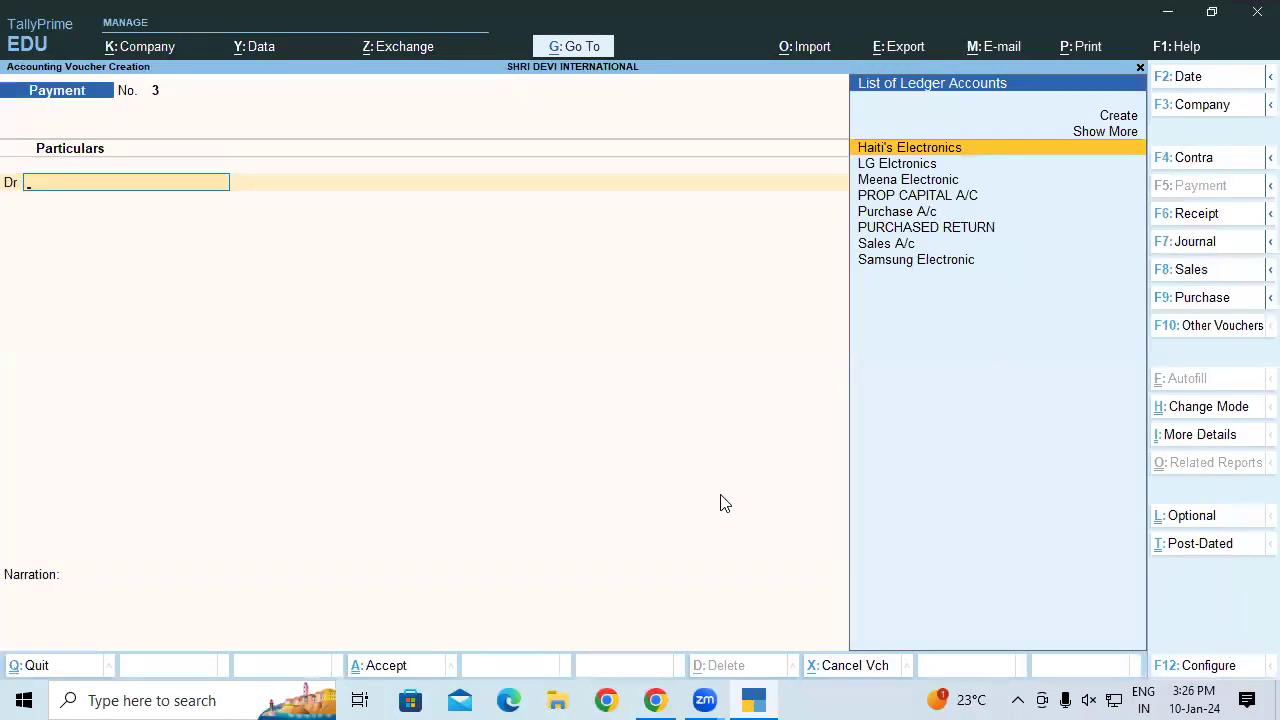
pyautogui.click(1228, 332)
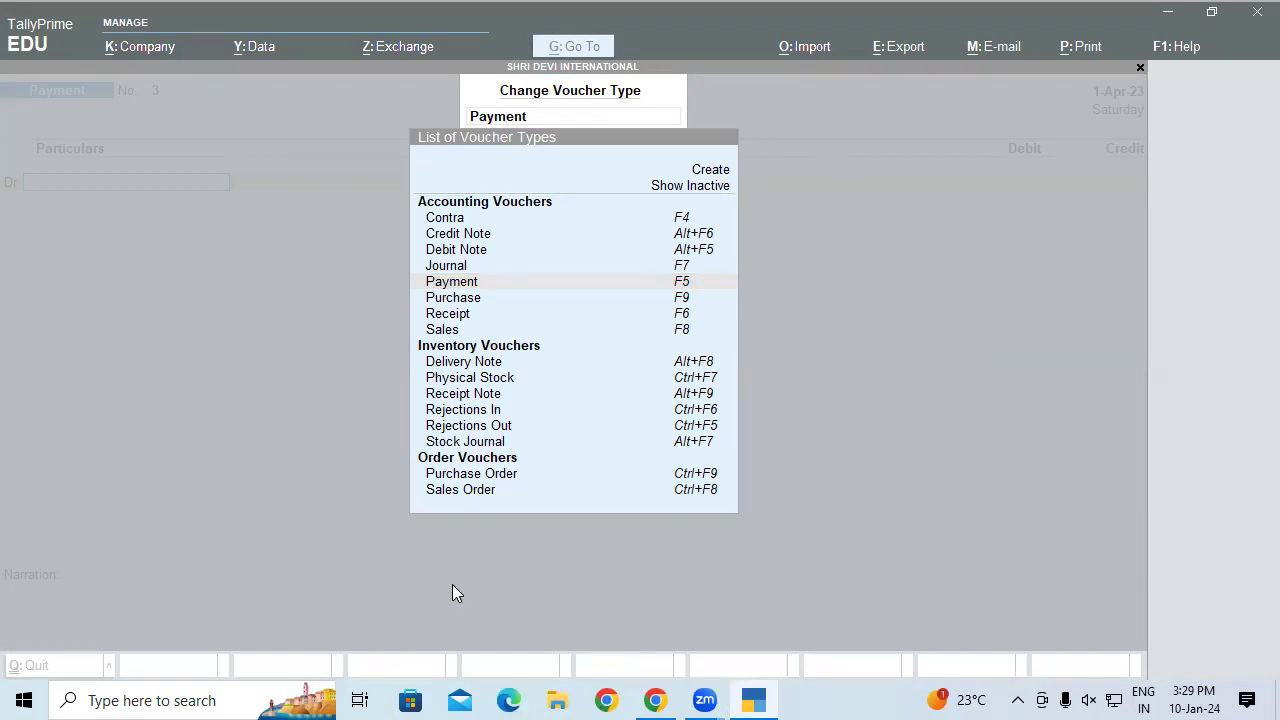
pyautogui.click(976, 362)
pyautogui.hotkey('alt', 'F8')
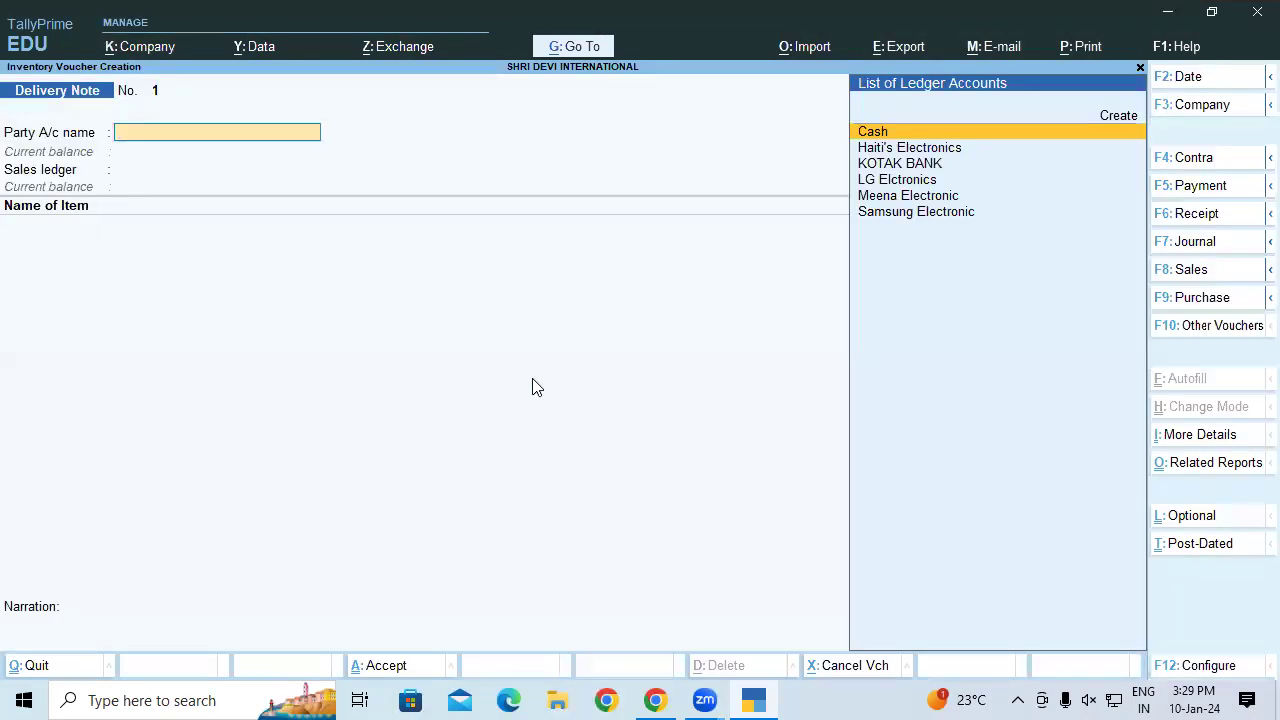
# Step: Set Haiti's Electronics as the party, link sales order SO-01, and leave the remaining order and dispatch details blank
pyautogui.write('Hai')
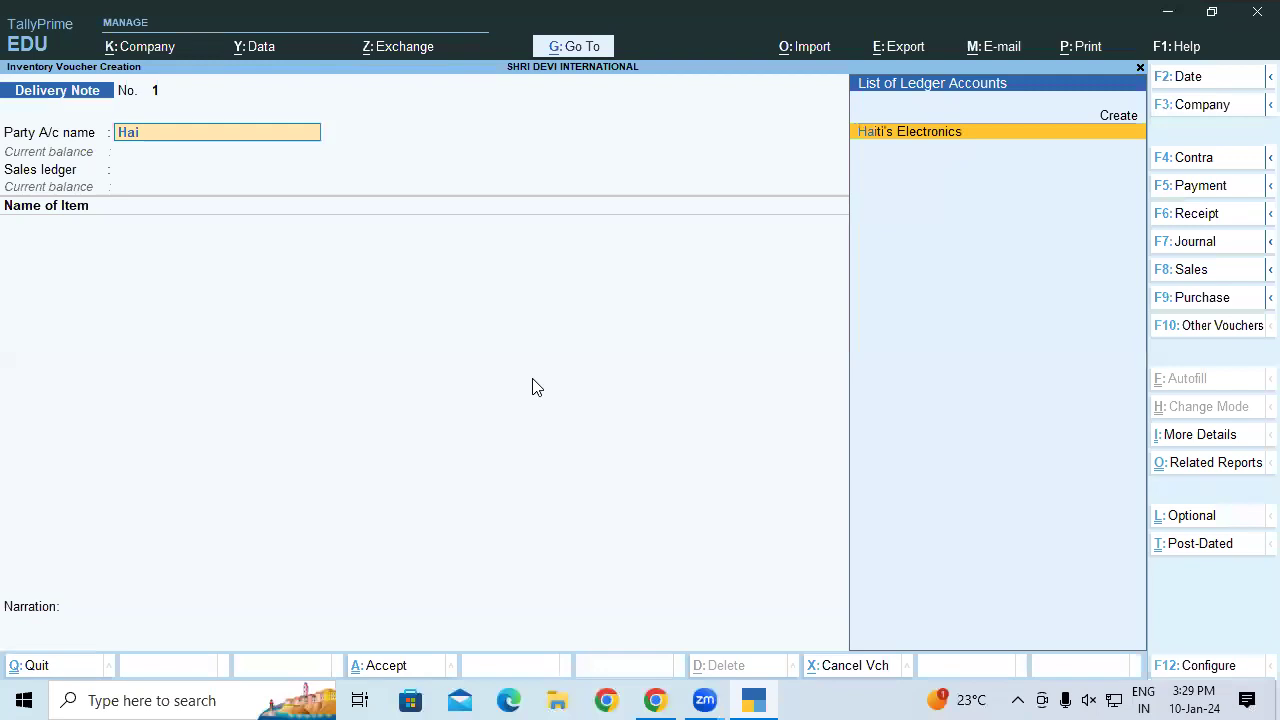
pyautogui.press('Return')
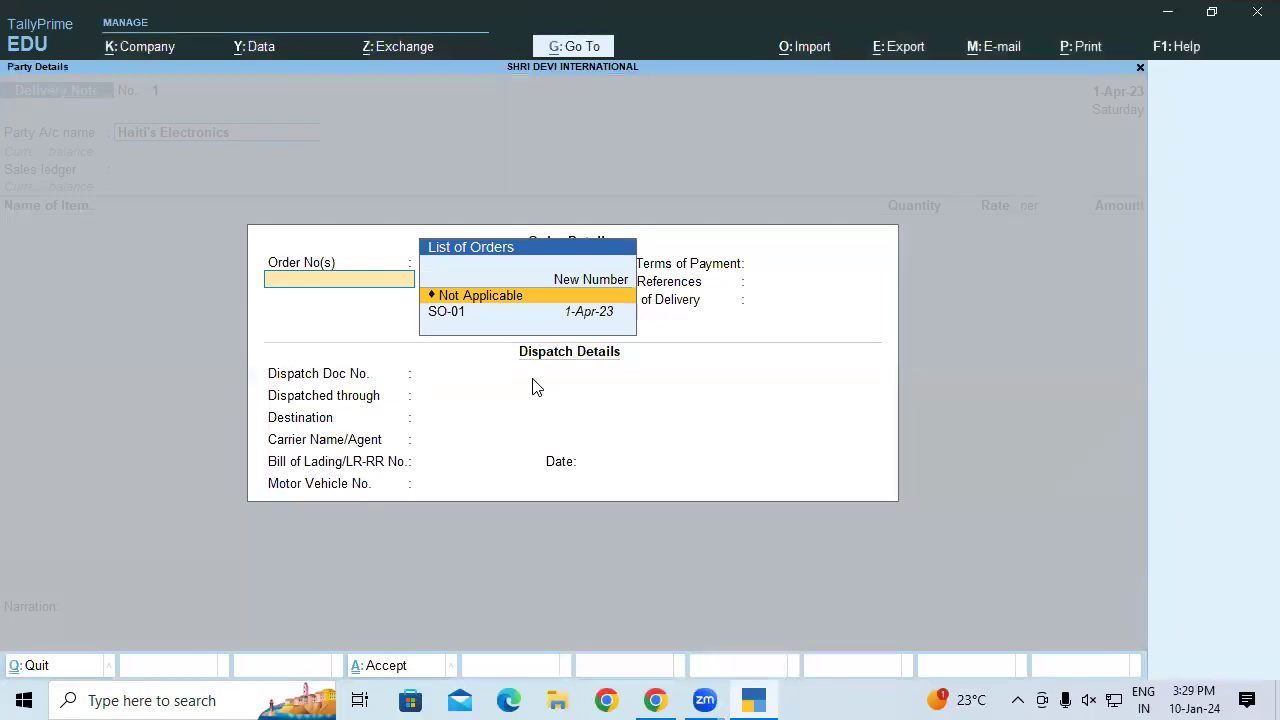
pyautogui.press('Down')
pyautogui.press('Return')
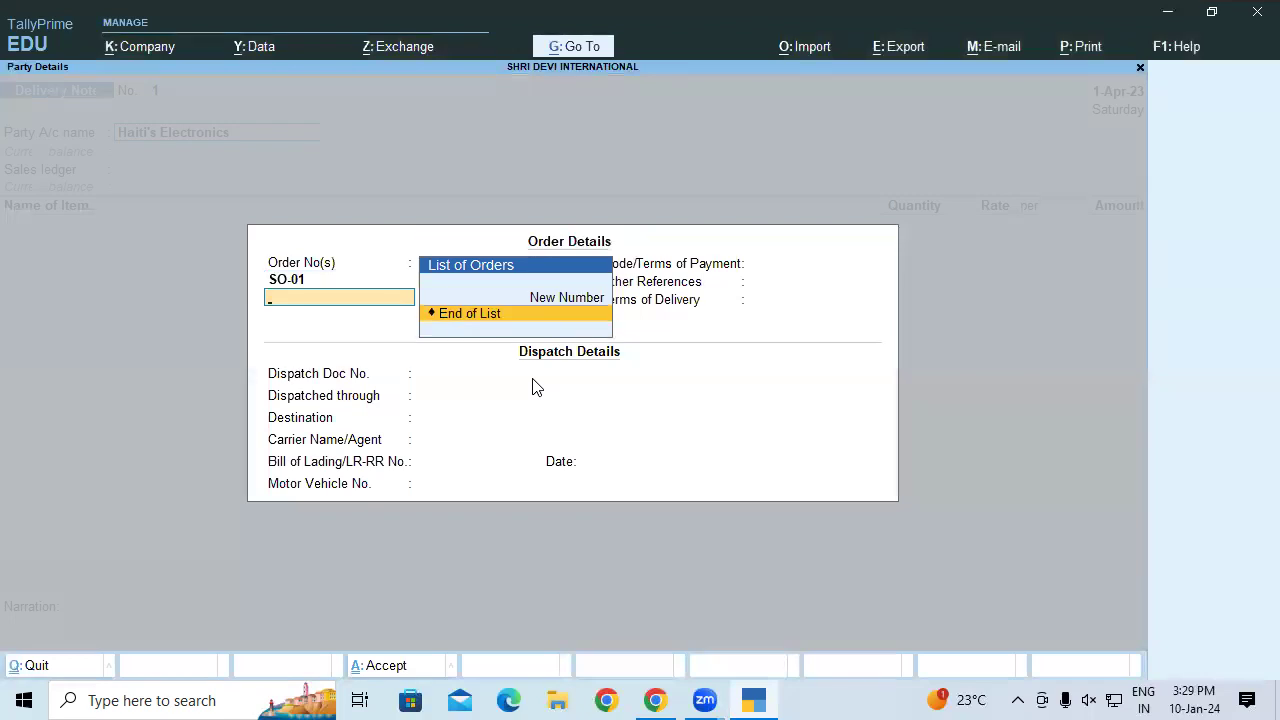
pyautogui.press('Return')
pyautogui.press('Return')
pyautogui.press('Return')
pyautogui.press('Return')
pyautogui.press('Return')
pyautogui.press('Return')
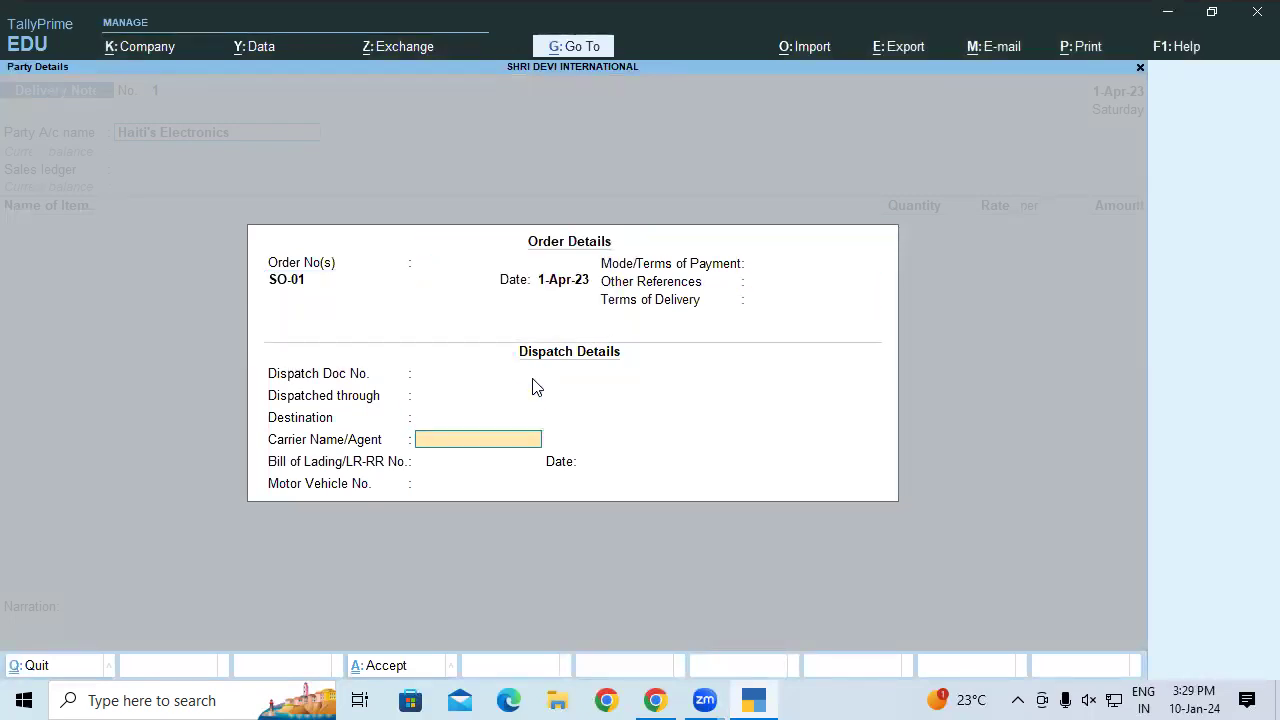
pyautogui.press('Return')
pyautogui.press('Return')
pyautogui.press('Return')
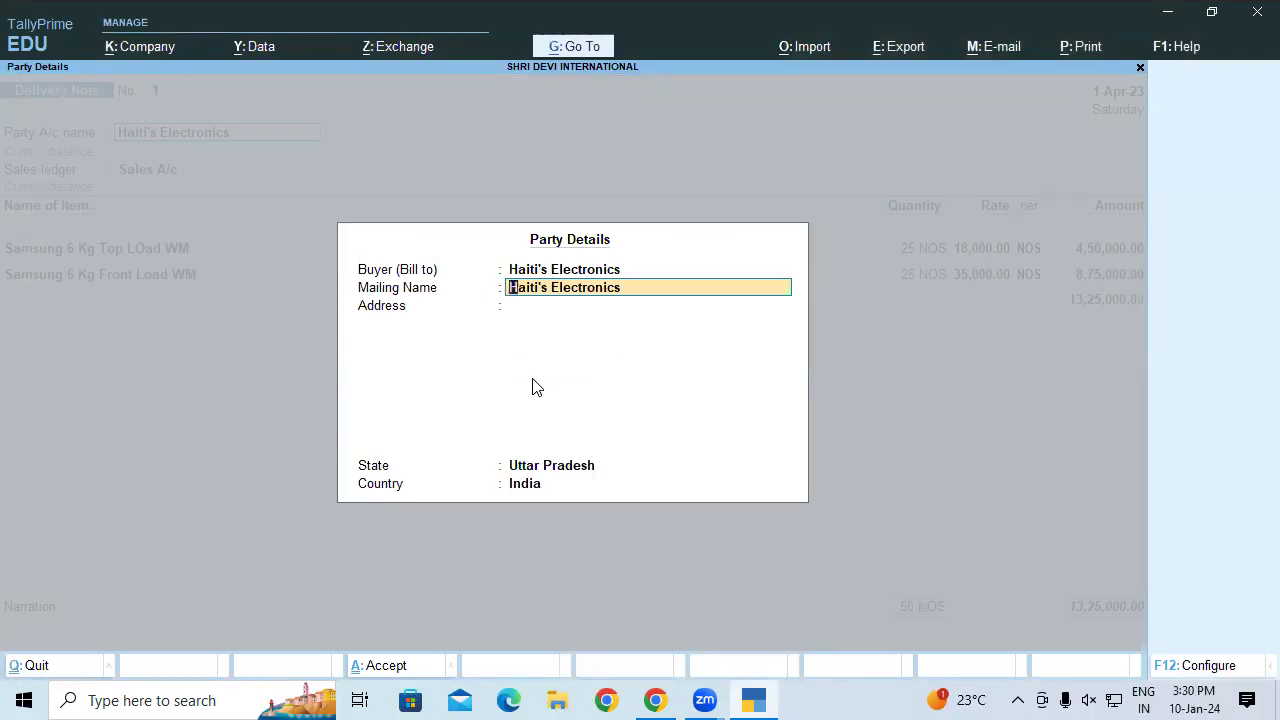
# Step: Accept the party details for Haiti's Electronics and keep Sales A/c as the sales ledger
pyautogui.press('Return')
pyautogui.press('Return')
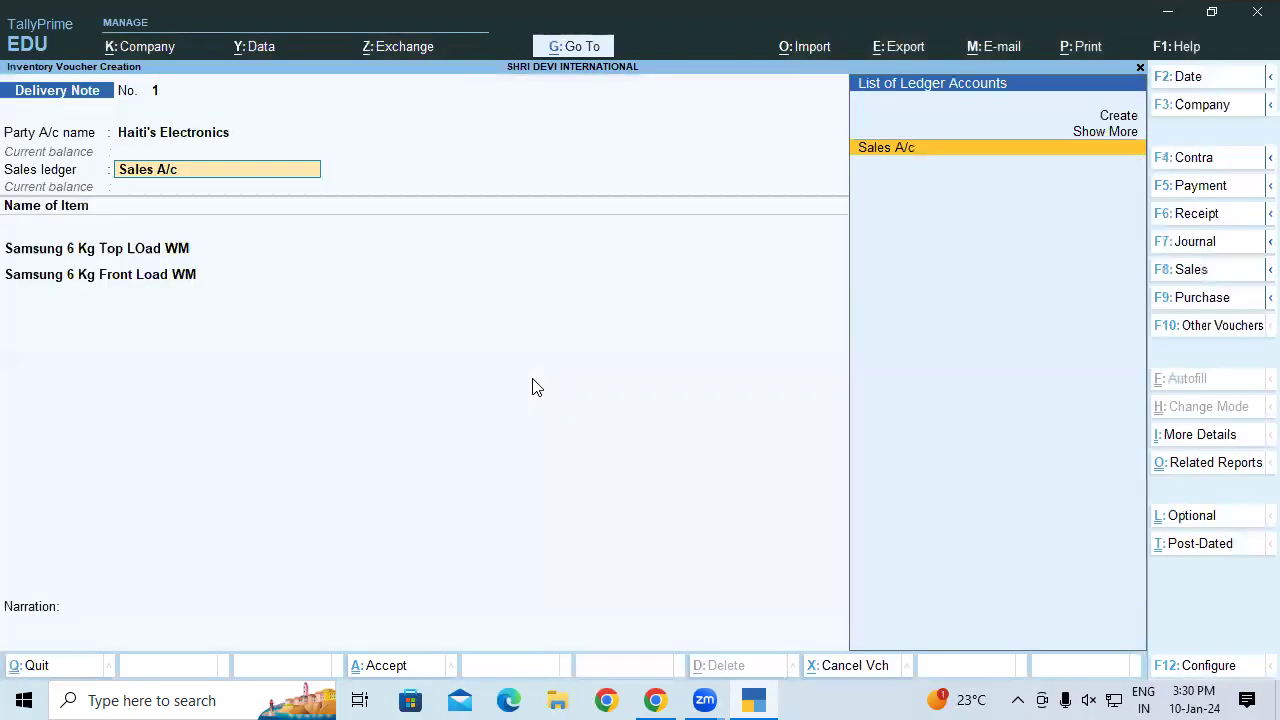
pyautogui.press('Return')
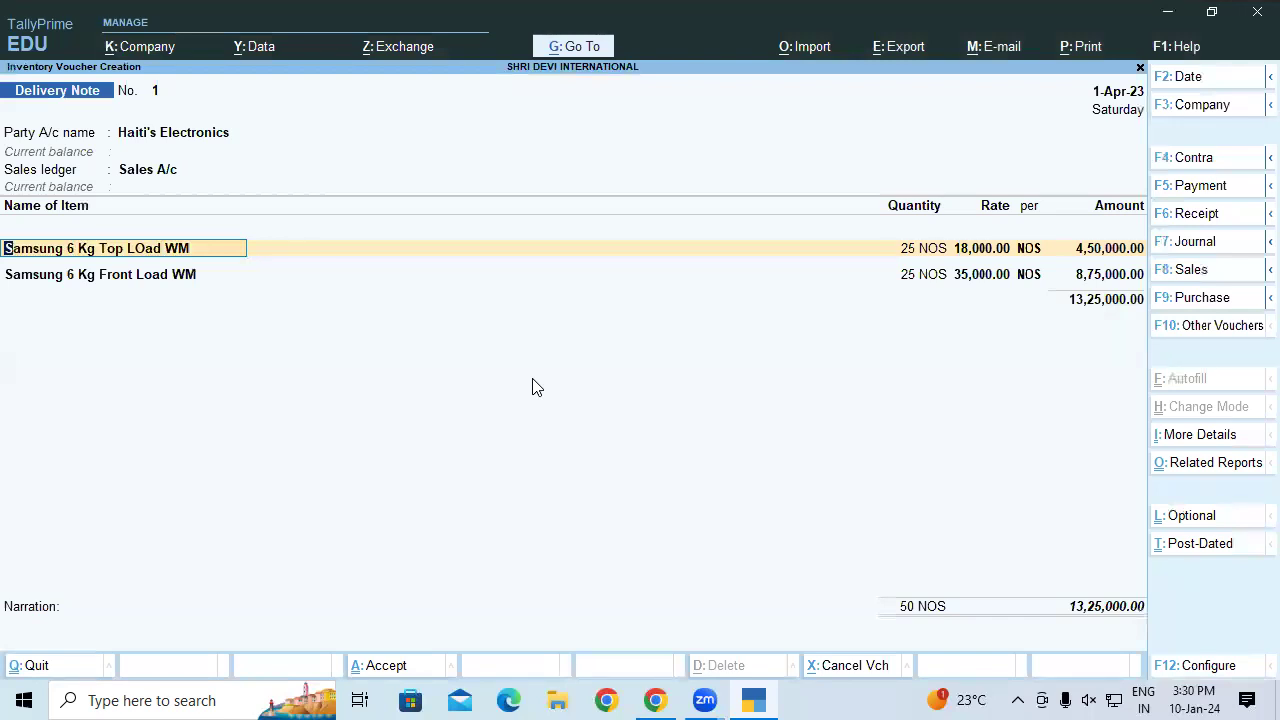
# Step: Accept the Samsung 6 Kg Top Load allocation with tracking no. 1, order SO-01, godown Padrauna, 25 NOS at 18,000
pyautogui.press('Return')
pyautogui.press('Return')
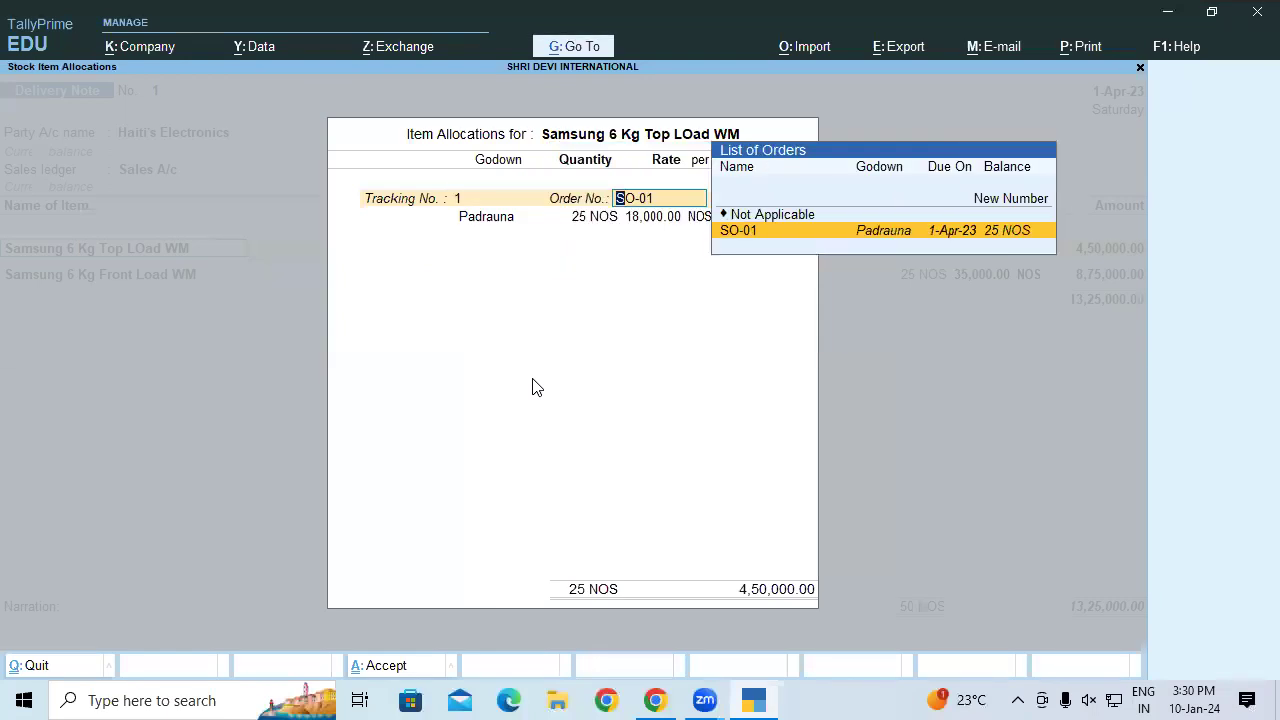
pyautogui.press('Return')
pyautogui.press('Return')
pyautogui.press('Return')
pyautogui.press('Return')
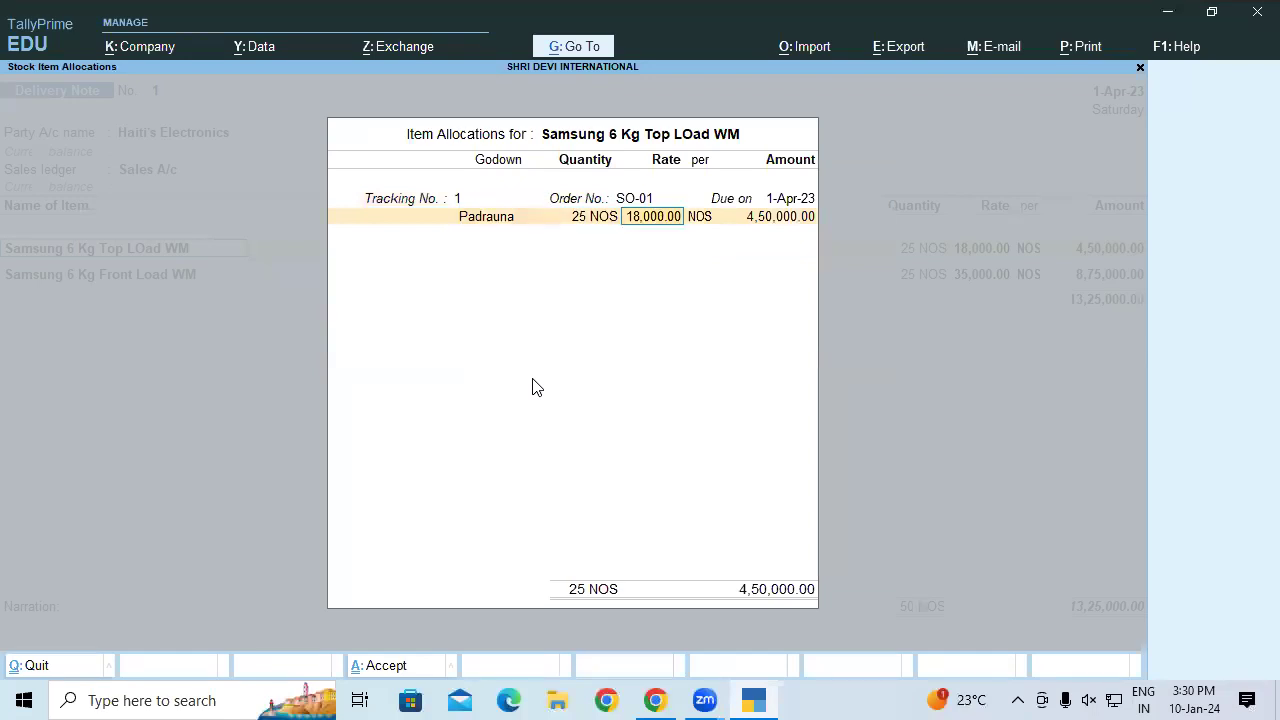
pyautogui.press('Return')
pyautogui.press('Return')
pyautogui.press('Return')
pyautogui.press('Return')
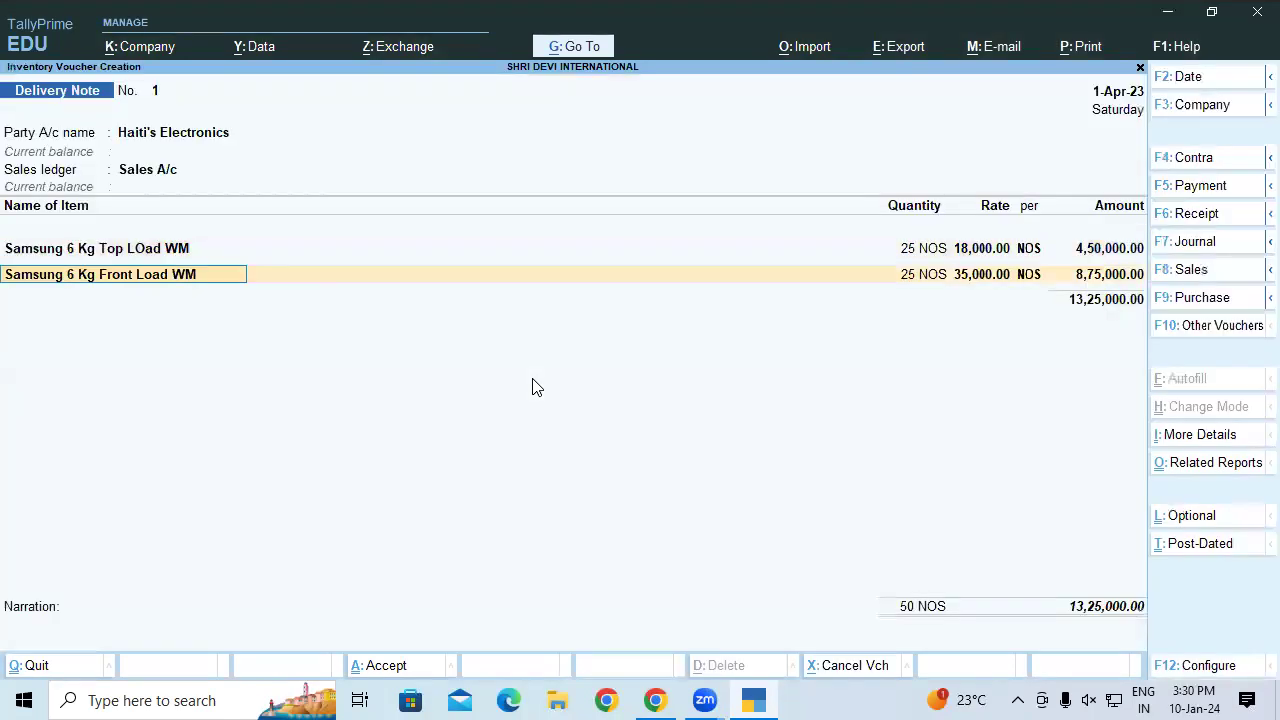
# Step: Accept the Samsung 6 Kg Front Load allocation with tracking no. 1, order SO-01, godown Padrauna, 25 NOS at 35,000
pyautogui.press('Return')
pyautogui.press('Return')
pyautogui.press('Return')
pyautogui.press('Return')
pyautogui.press('Return')
pyautogui.press('Return')
pyautogui.press('Return')
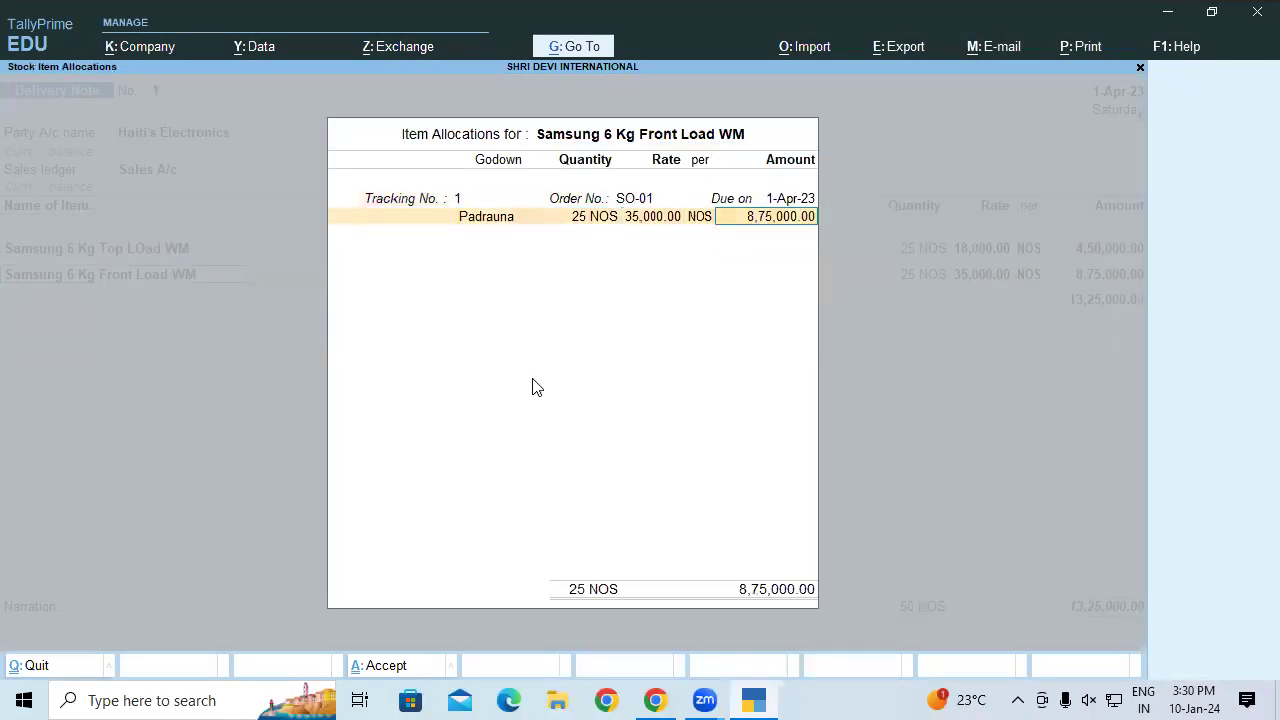
pyautogui.press('Return')
# Step: End the item list and save the Haiti's Electronics delivery note without a narration
pyautogui.press('Return')
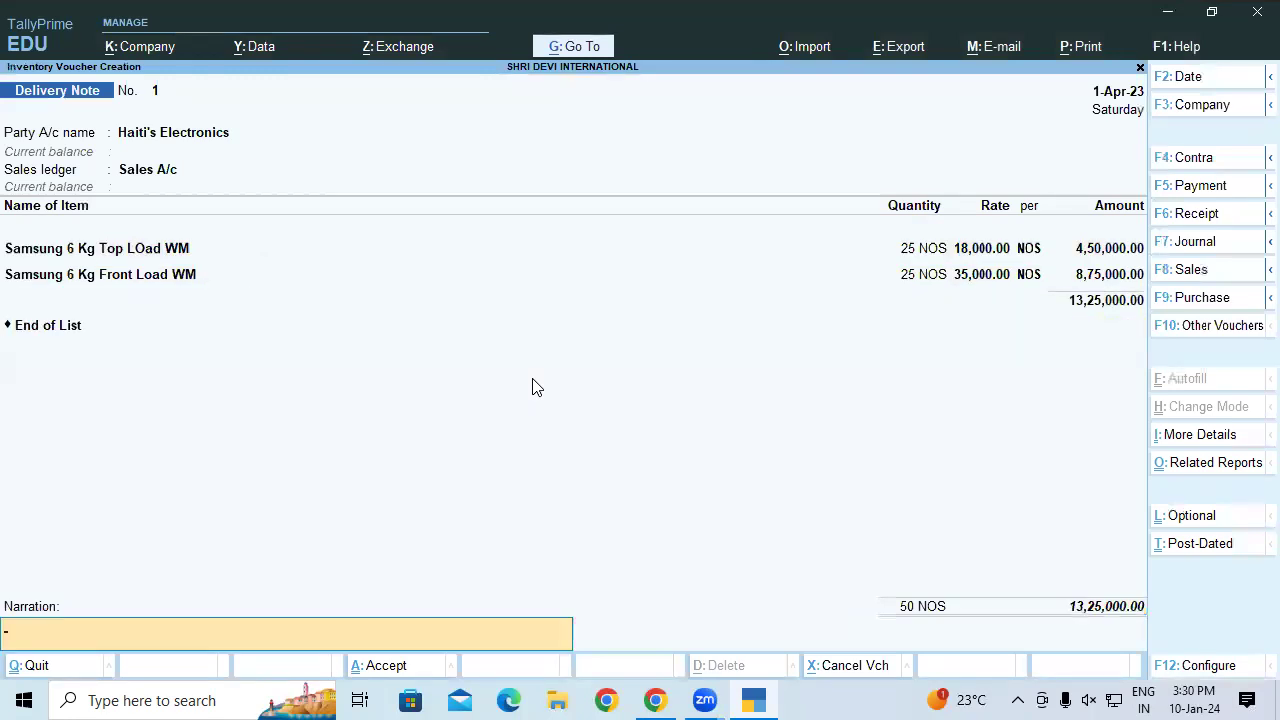
pyautogui.press('Return')
pyautogui.press('Return')
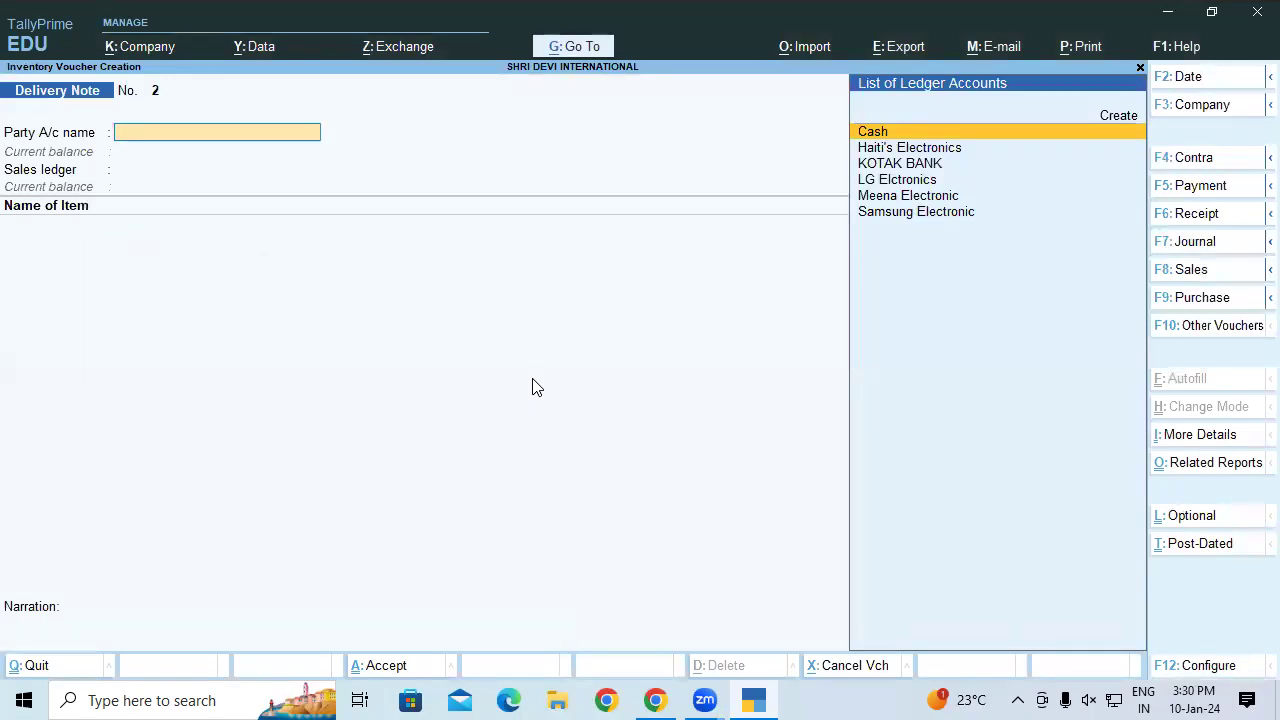
# Step: Check the next delivery note activity in the browser document and select Meena Electronic as the party in TallyPrime
pyautogui.click(657, 699)
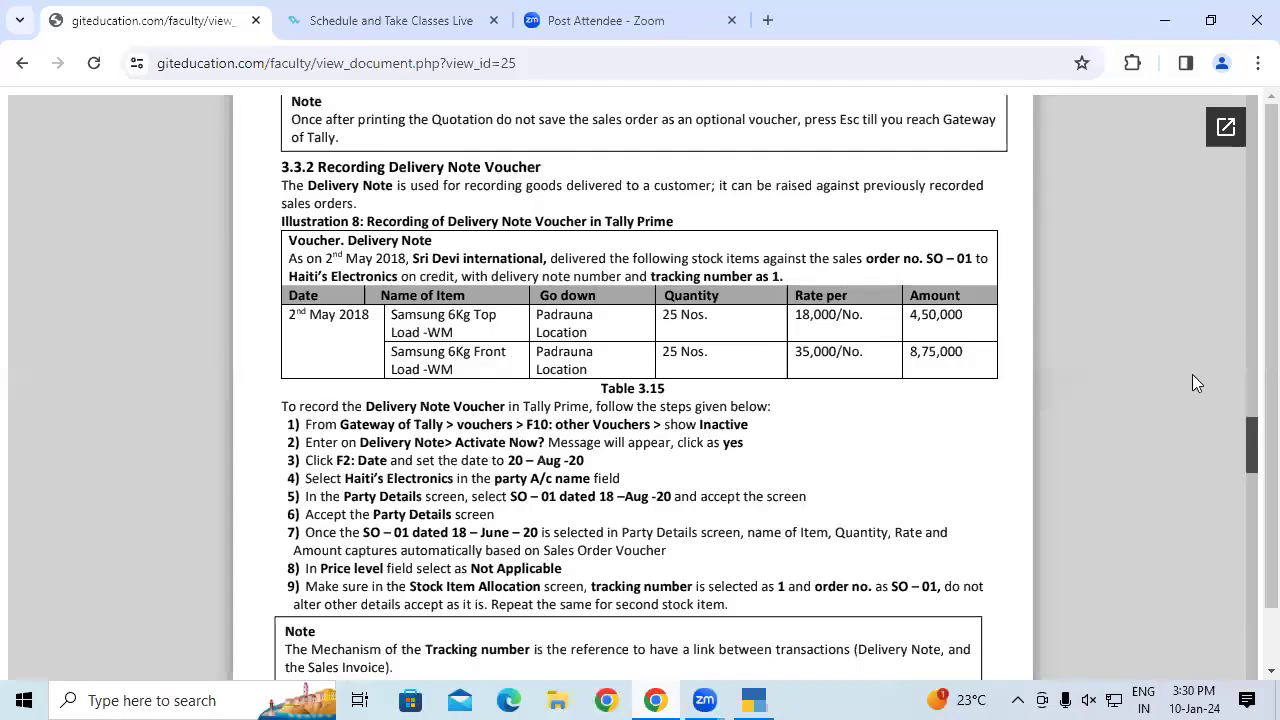
pyautogui.scroll(-5, 1250, 450)
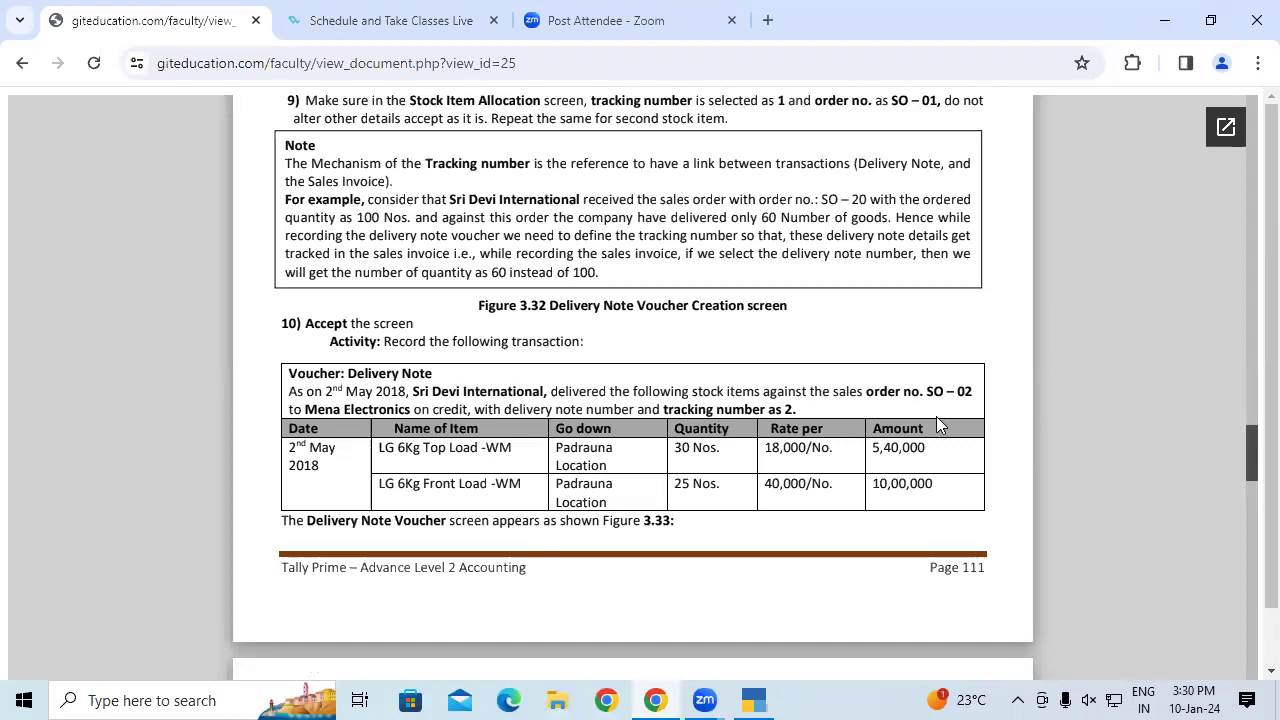
pyautogui.click(781, 697)
pyautogui.write('Mee')
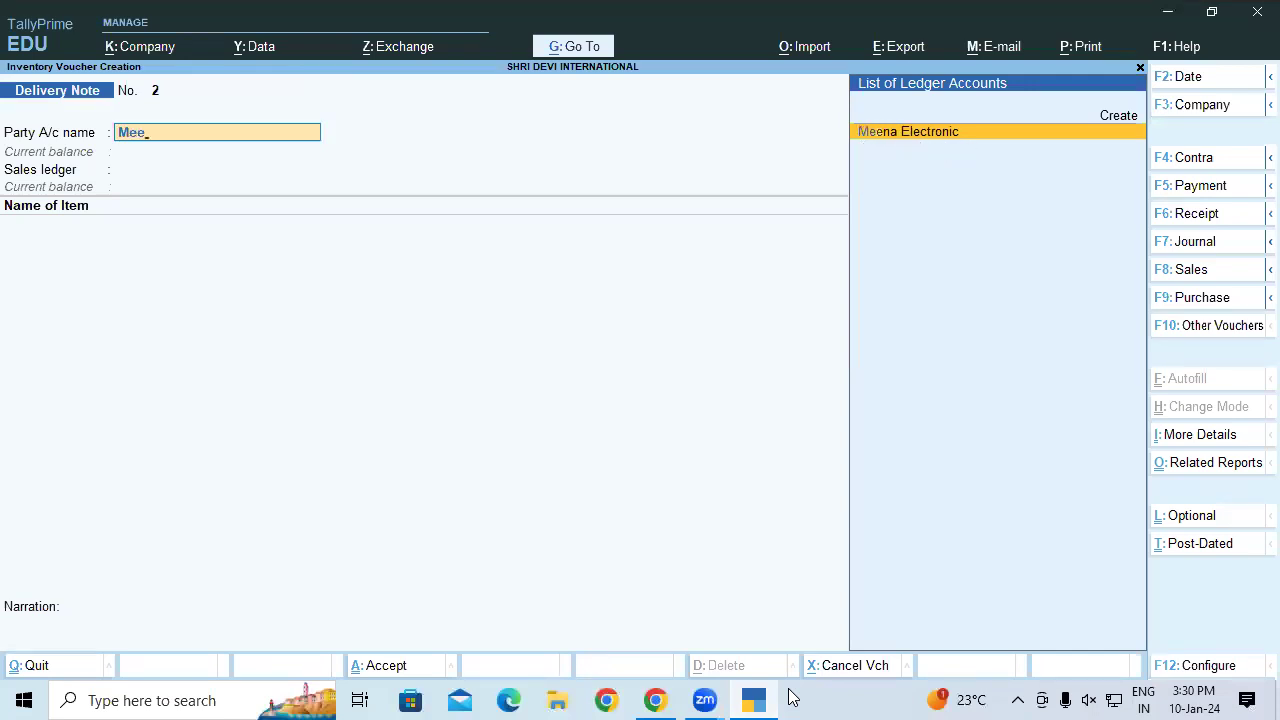
pyautogui.press('Return')
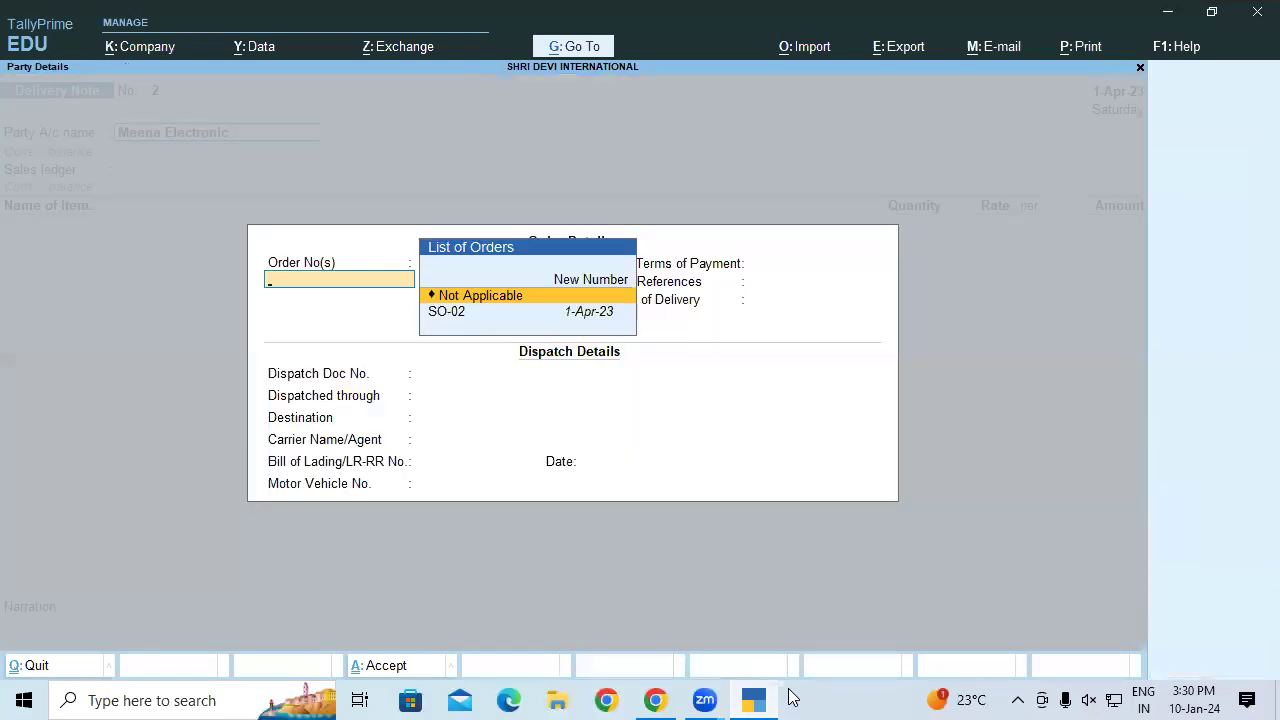
# Step: Link sales order SO-02 to the delivery note and leave the remaining order and dispatch details blank
pyautogui.press('Down')
pyautogui.press('Return')
pyautogui.press('Return')
pyautogui.press('Return')
pyautogui.press('Return')
pyautogui.press('Return')
pyautogui.press('Return')
pyautogui.press('Return')
pyautogui.press('Return')
pyautogui.press('Return')
pyautogui.press('Return')
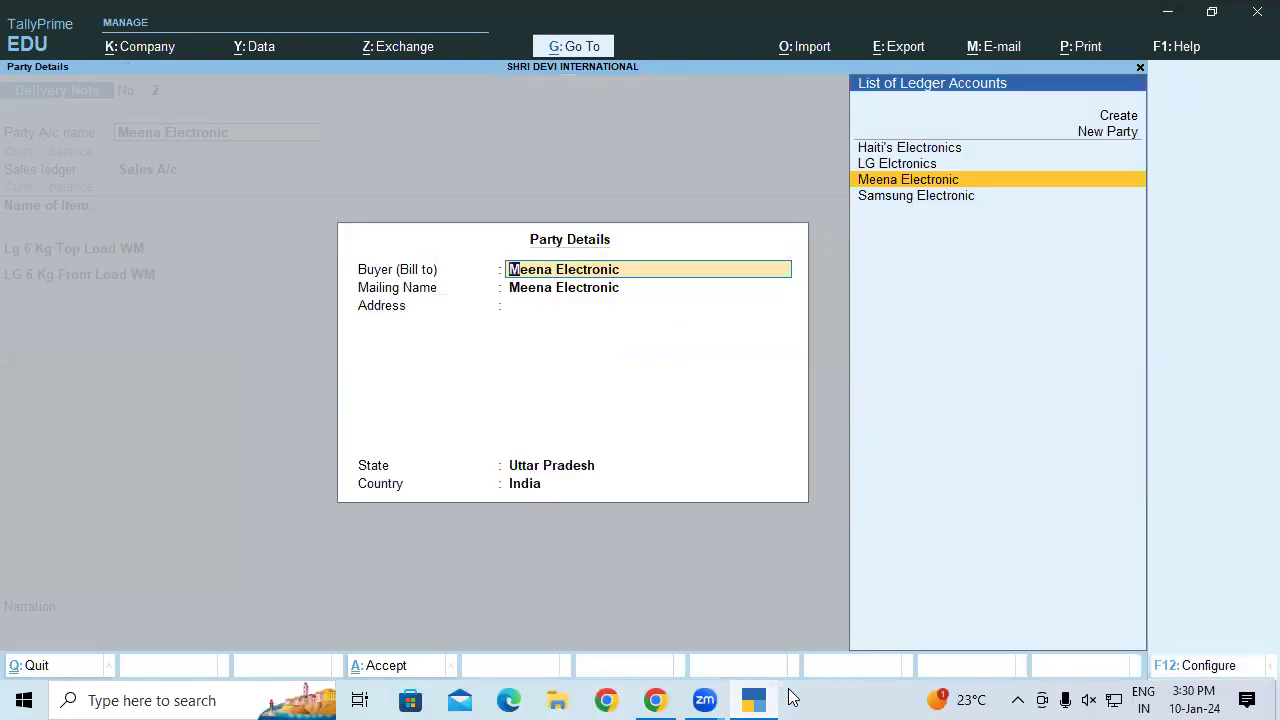
# Step: Accept the party details for Meena Electronic and keep Sales A/c as the sales ledger
pyautogui.press('Return')
pyautogui.press('Return')
pyautogui.press('Return')
pyautogui.press('Return')
pyautogui.press('Return')
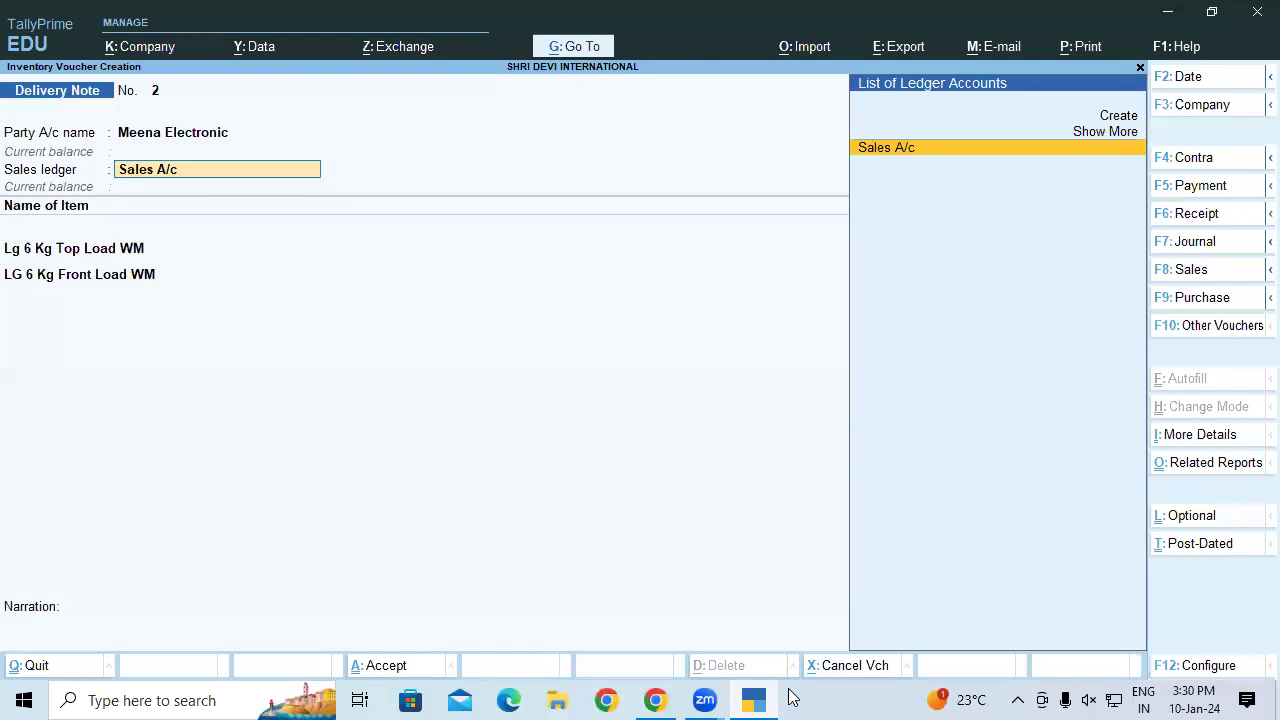
pyautogui.press('Return')
# Step: Accept the LG 6 Kg Top Load allocation with tracking no. 2, order SO-02, godown Padrauna, 30 NOS at 18,000
pyautogui.press('Return')
pyautogui.press('Return')
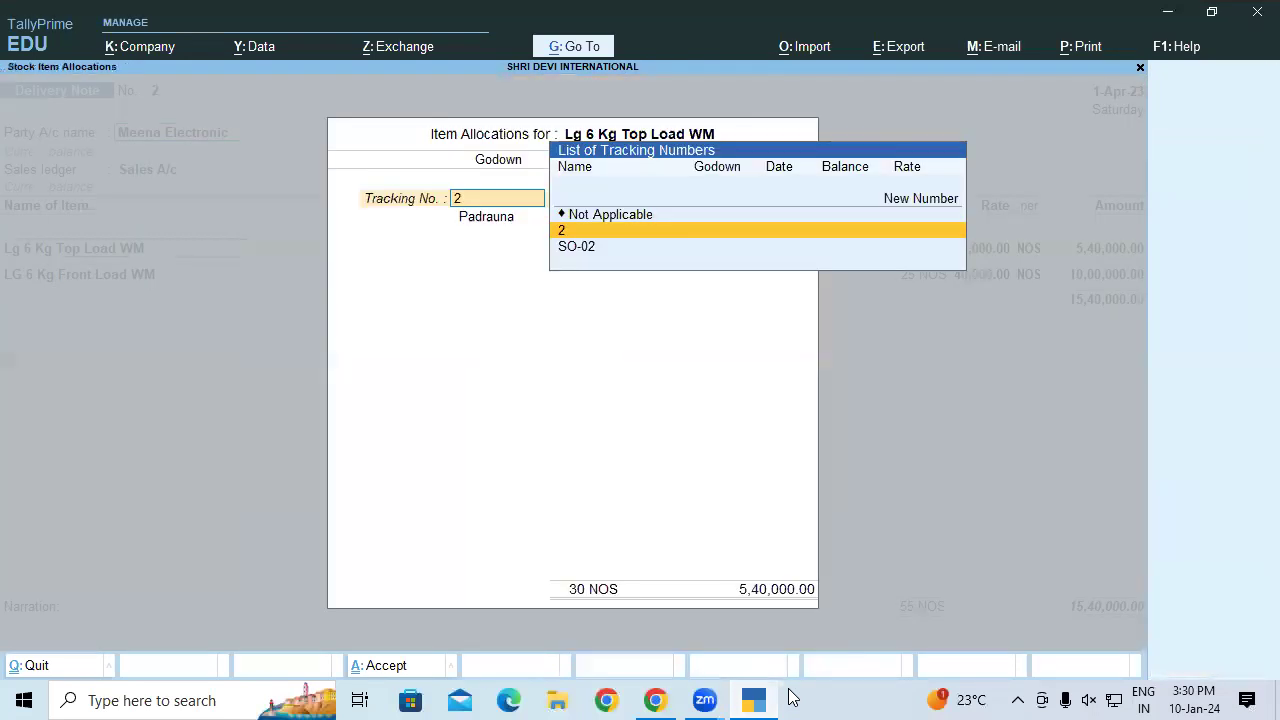
pyautogui.press('Return')
pyautogui.press('Return')
pyautogui.press('Return')
pyautogui.press('Return')
pyautogui.press('Return')
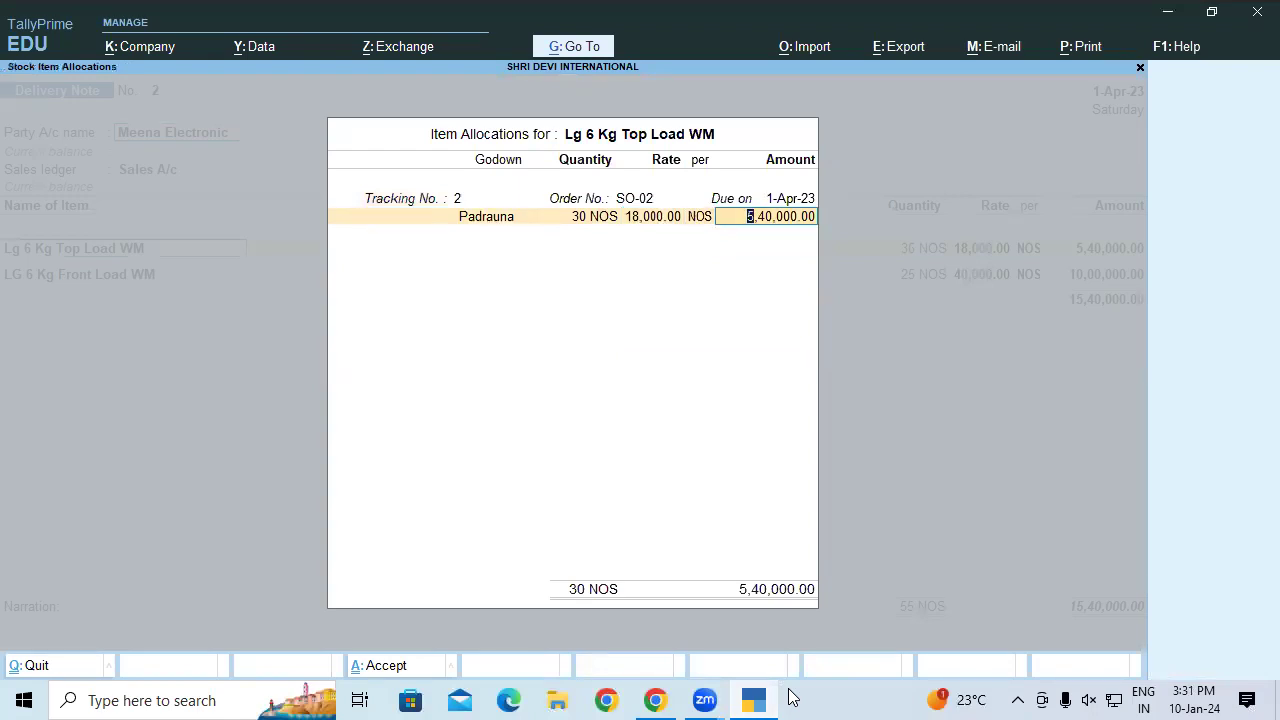
pyautogui.press('Return')
pyautogui.press('Return')
# Step: Accept the LG 6 Kg Front Load allocation with tracking no. 2 and the prefilled order details, 25 NOS at 40,000
pyautogui.press('Return')
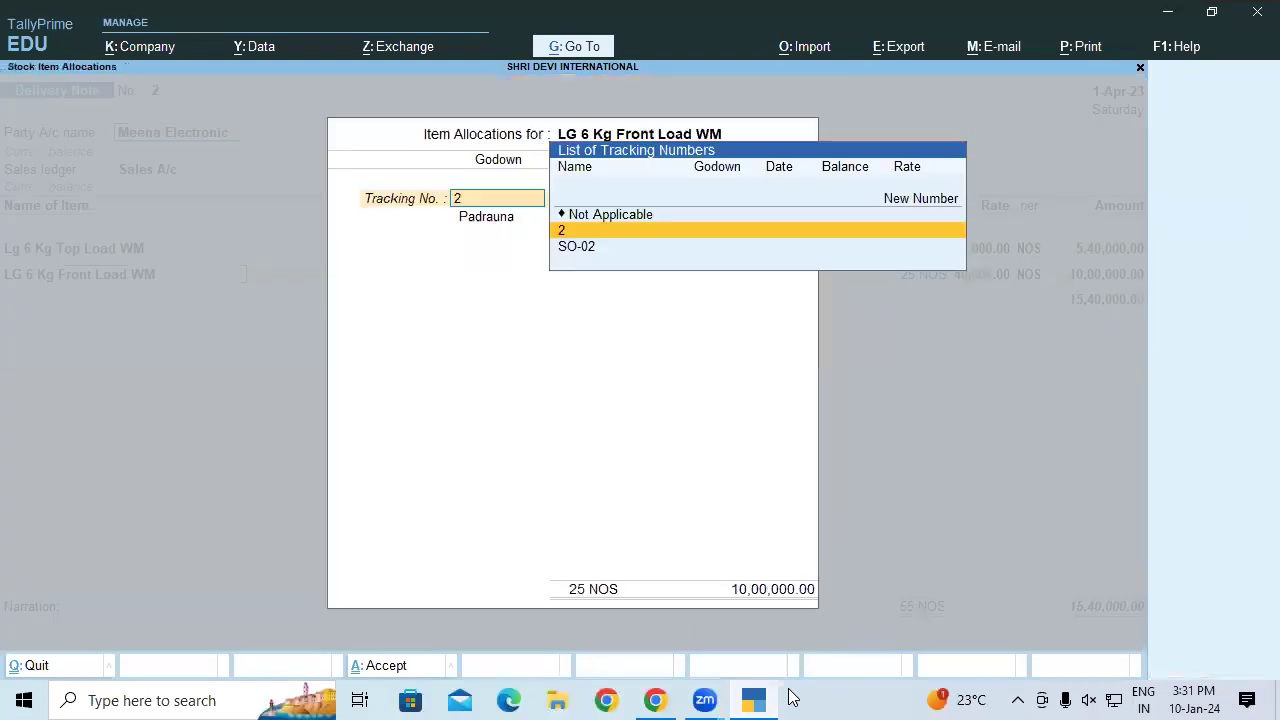
pyautogui.press('Return')
pyautogui.press('Return')
pyautogui.press('Return')
pyautogui.press('Return')
pyautogui.press('Return')
pyautogui.press('Return')
pyautogui.press('Return')
pyautogui.press('Return')
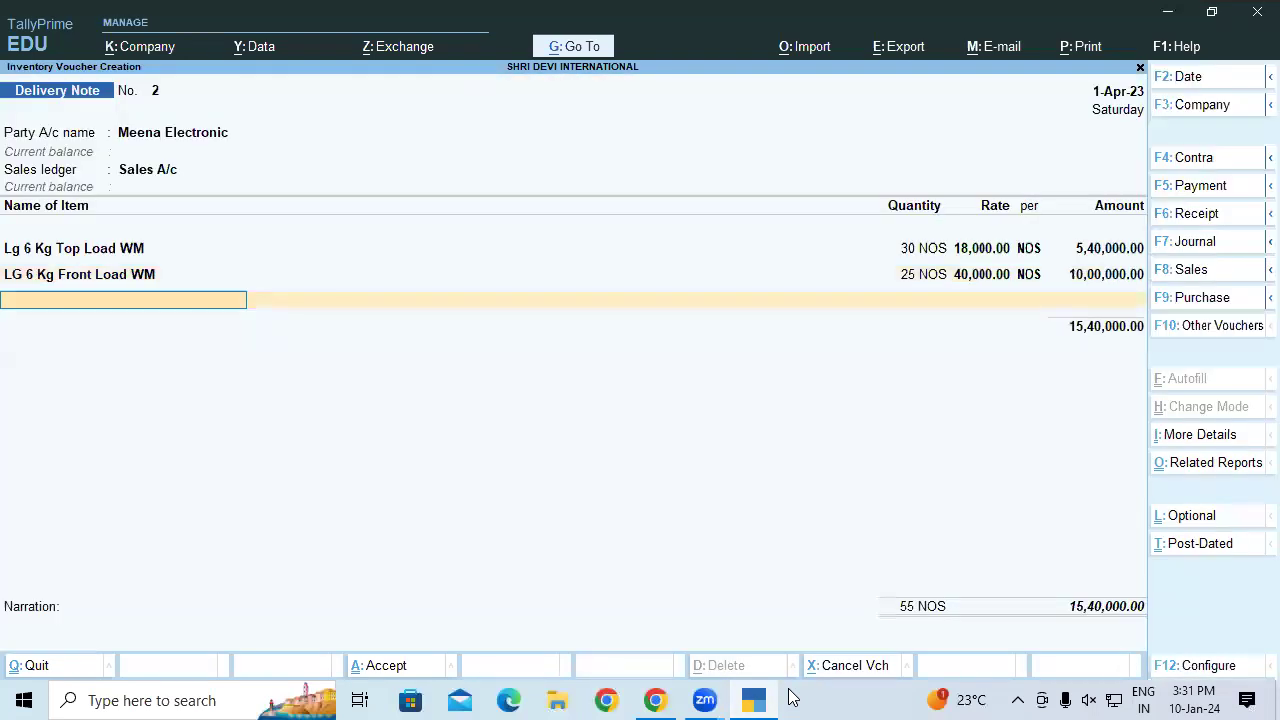
# Step: Save the Meena Electronic delivery note without a narration and return to the Gateway of Tally
pyautogui.press('Return')
pyautogui.press('Return')
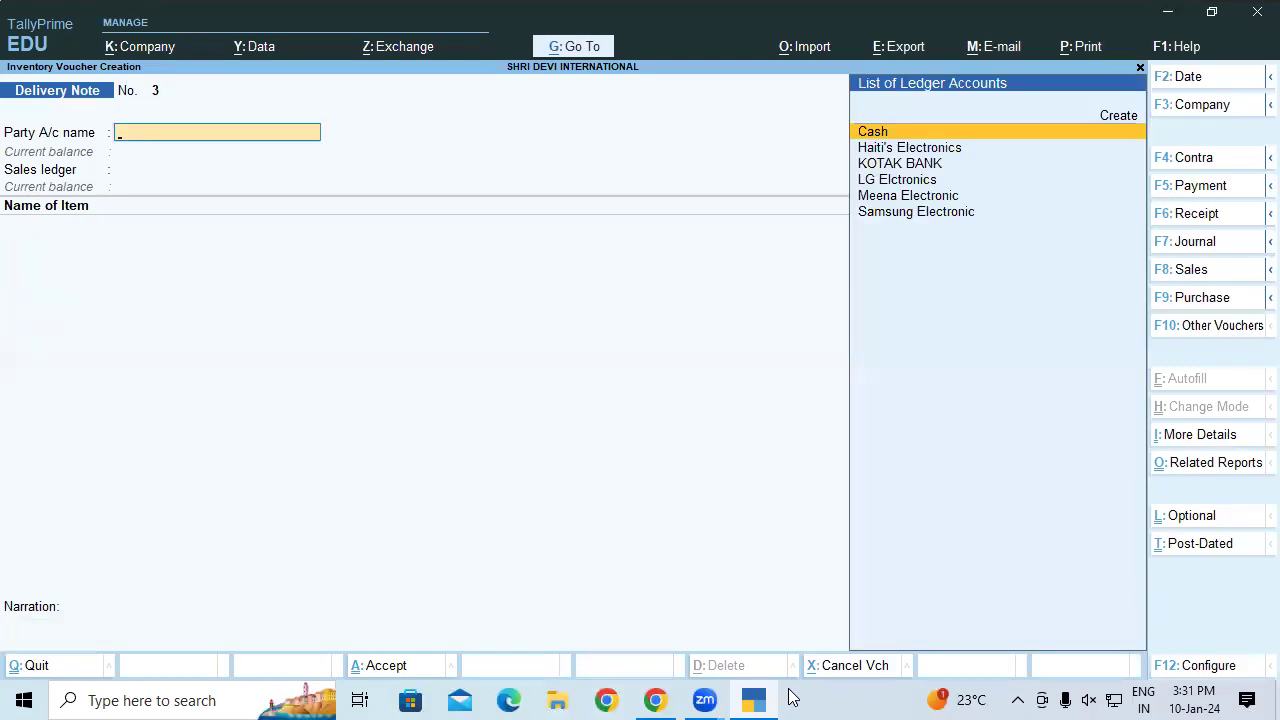
pyautogui.press('Return')
pyautogui.press('Escape')
pyautogui.press('Escape')
pyautogui.press('Escape')
pyautogui.press('Return')
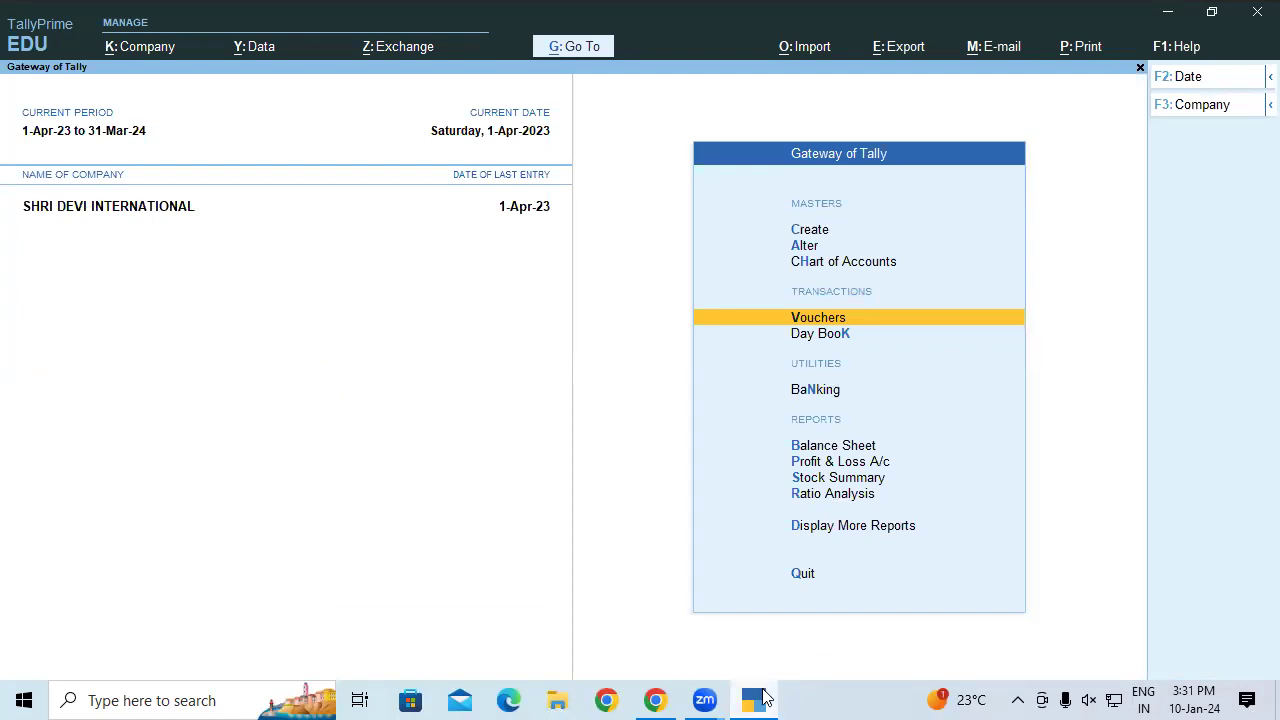
# Step: Switch to the browser document and find the instructions for viewing the stock item voucher report
pyautogui.click(655, 700)
pyautogui.moveTo(1249, 463); pyautogui.dragTo(1251, 475)
pyautogui.scroll(-1, 1251, 473)
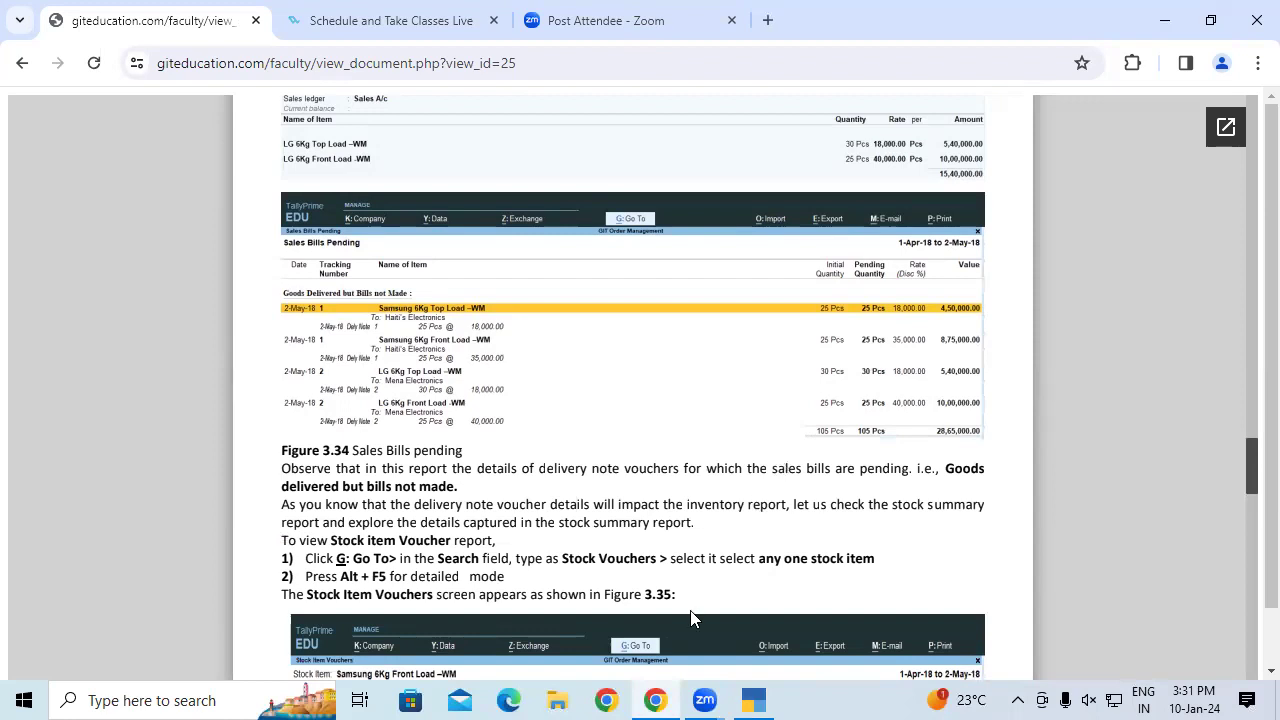
# Step: Switch to TallyPrime and open the Stock Vouchers report from the list of voucher reports
pyautogui.click(753, 698)
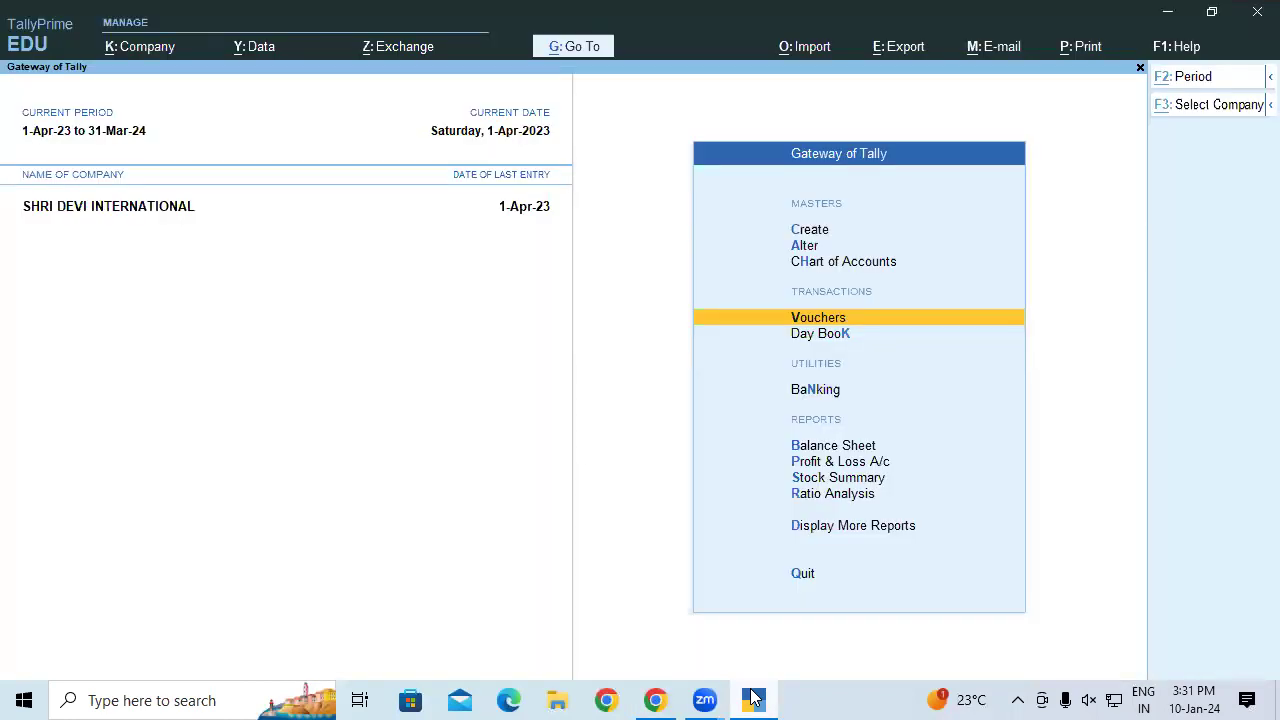
pyautogui.hotkey('alt', 'g')
pyautogui.write('St')
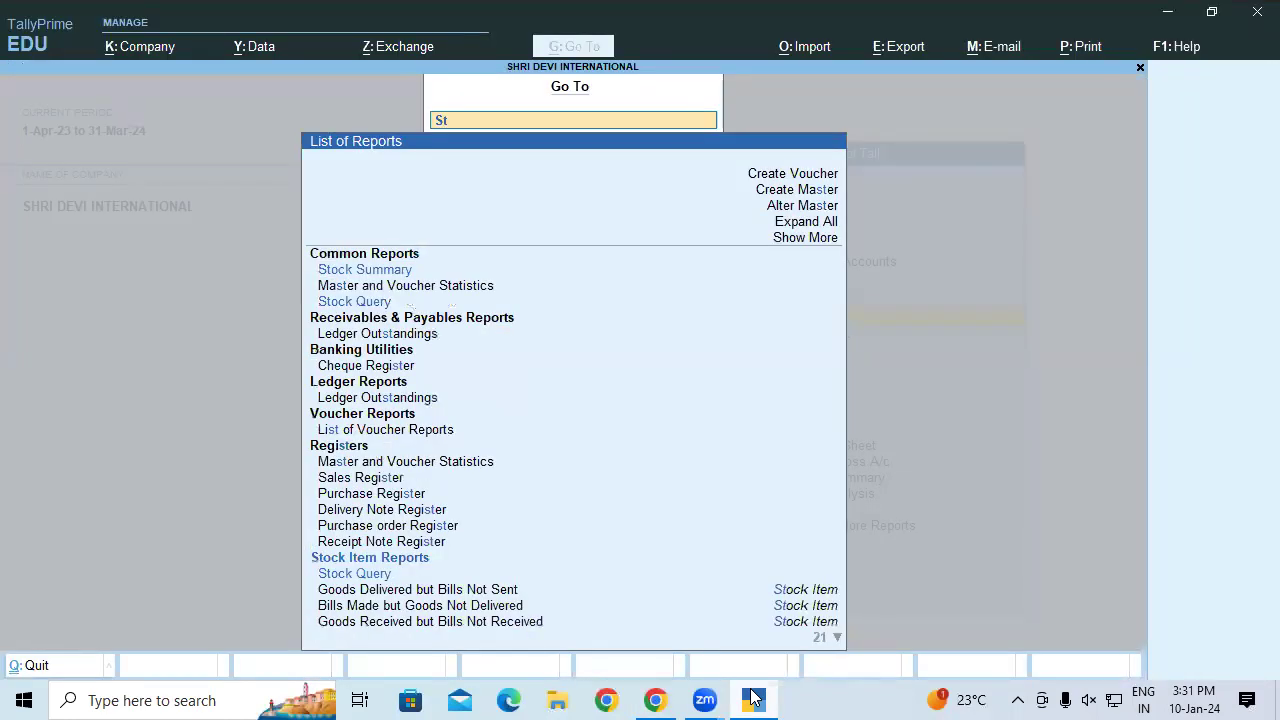
pyautogui.write('o')
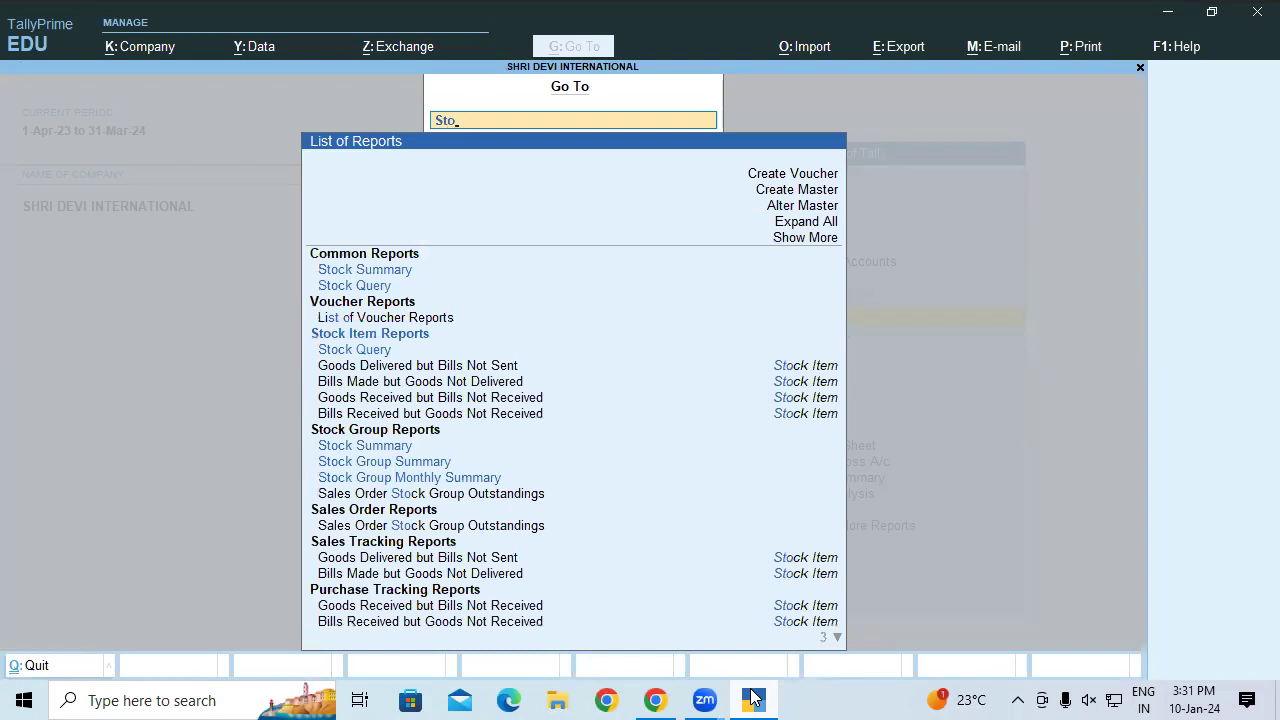
pyautogui.write('ck Vou')
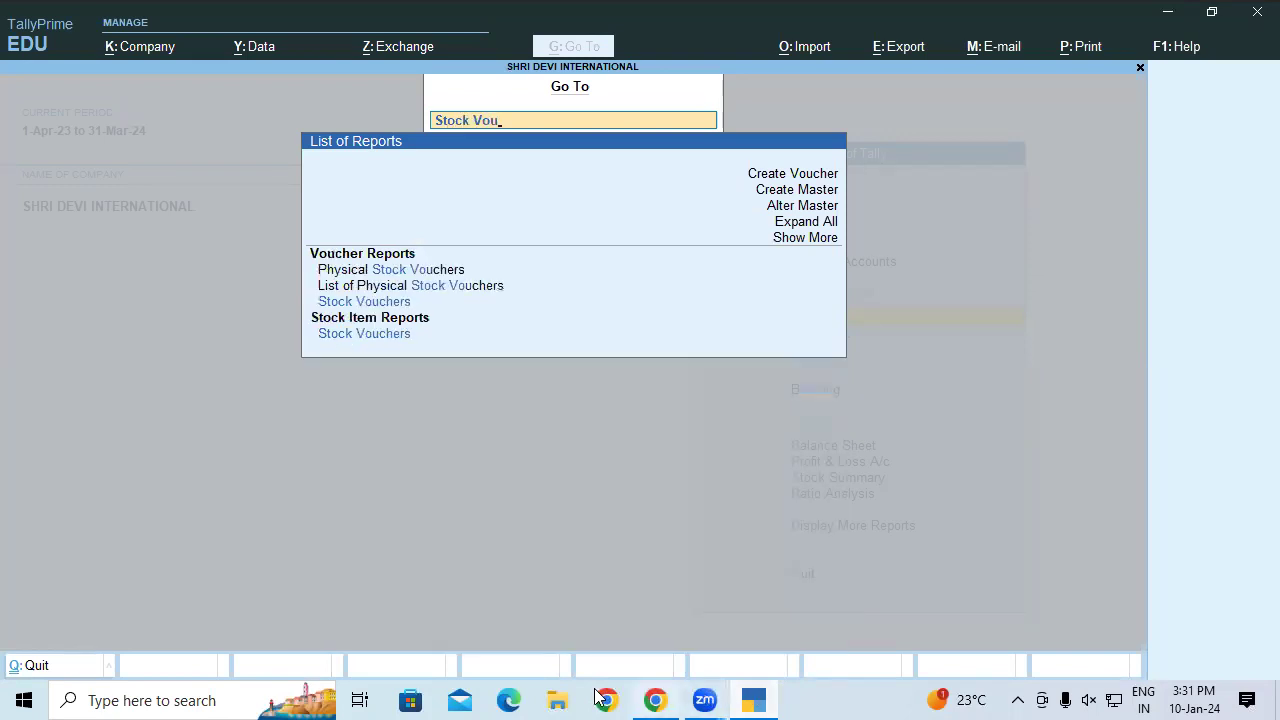
pyautogui.click(386, 302)
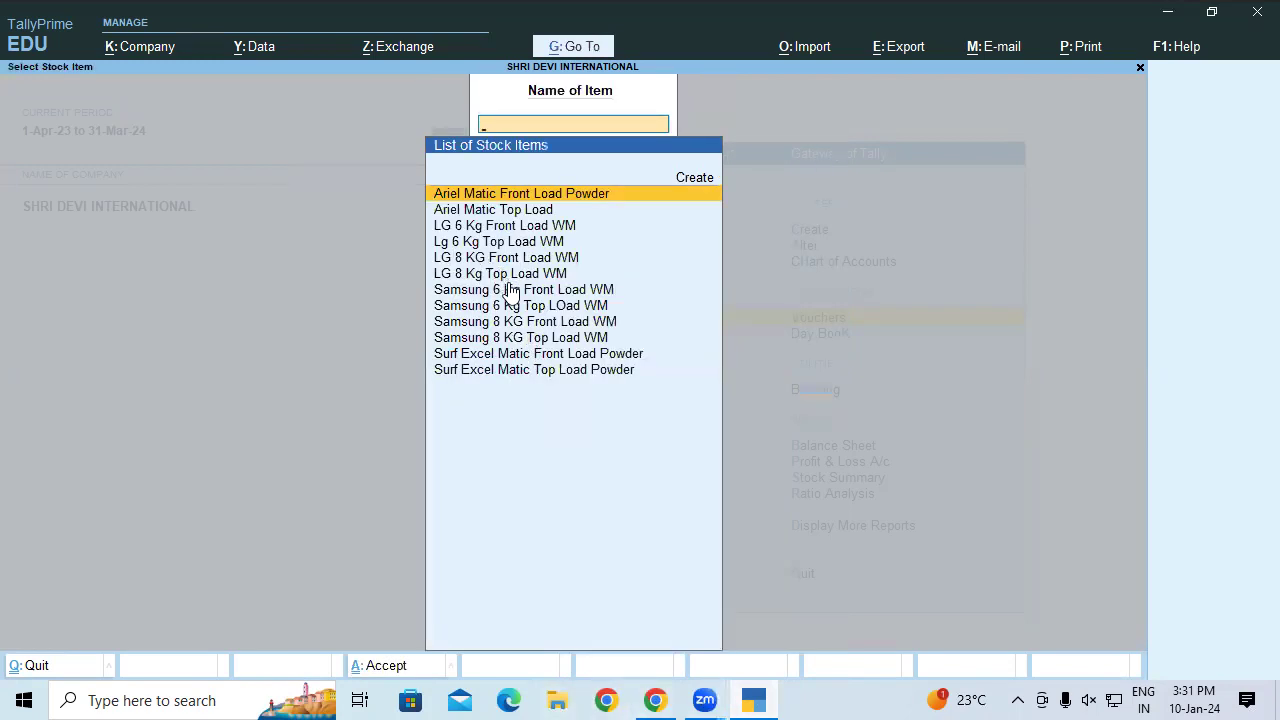
# Step: Display the stock item vouchers of Samsung 6 Kg Top Load WM in detailed mode
pyautogui.click(514, 292)
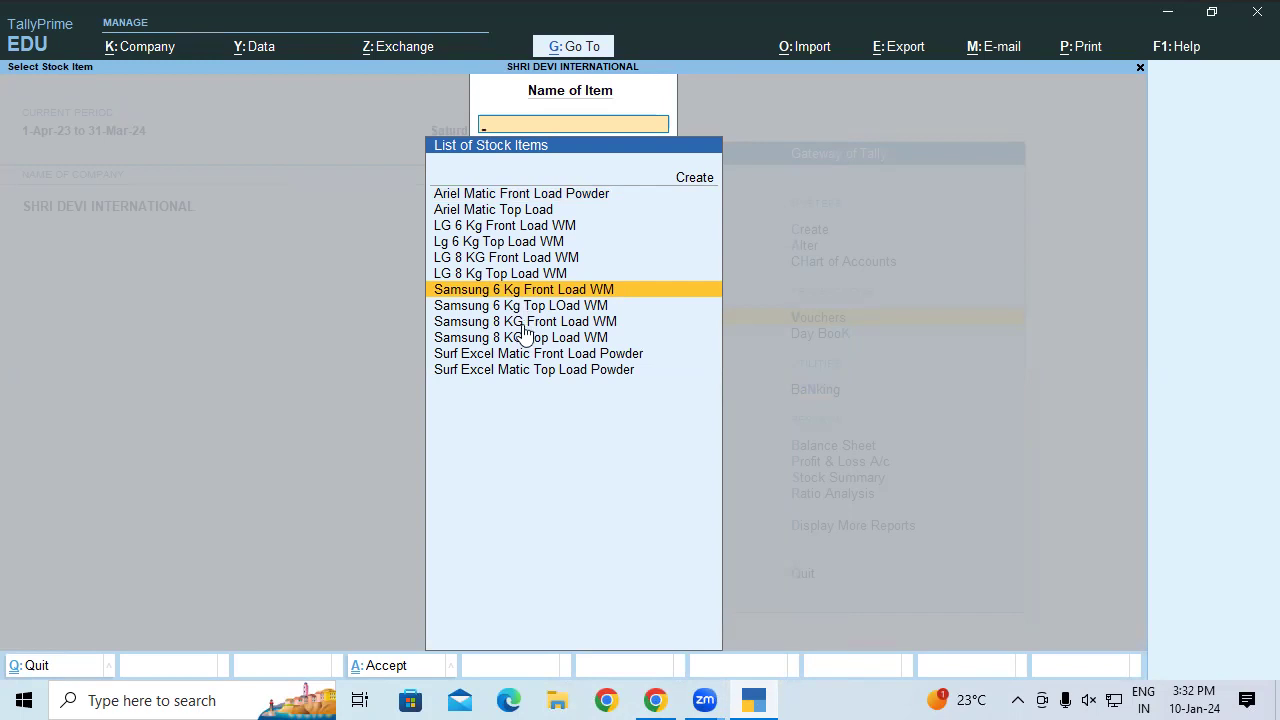
pyautogui.press('Down')
pyautogui.press('Return')
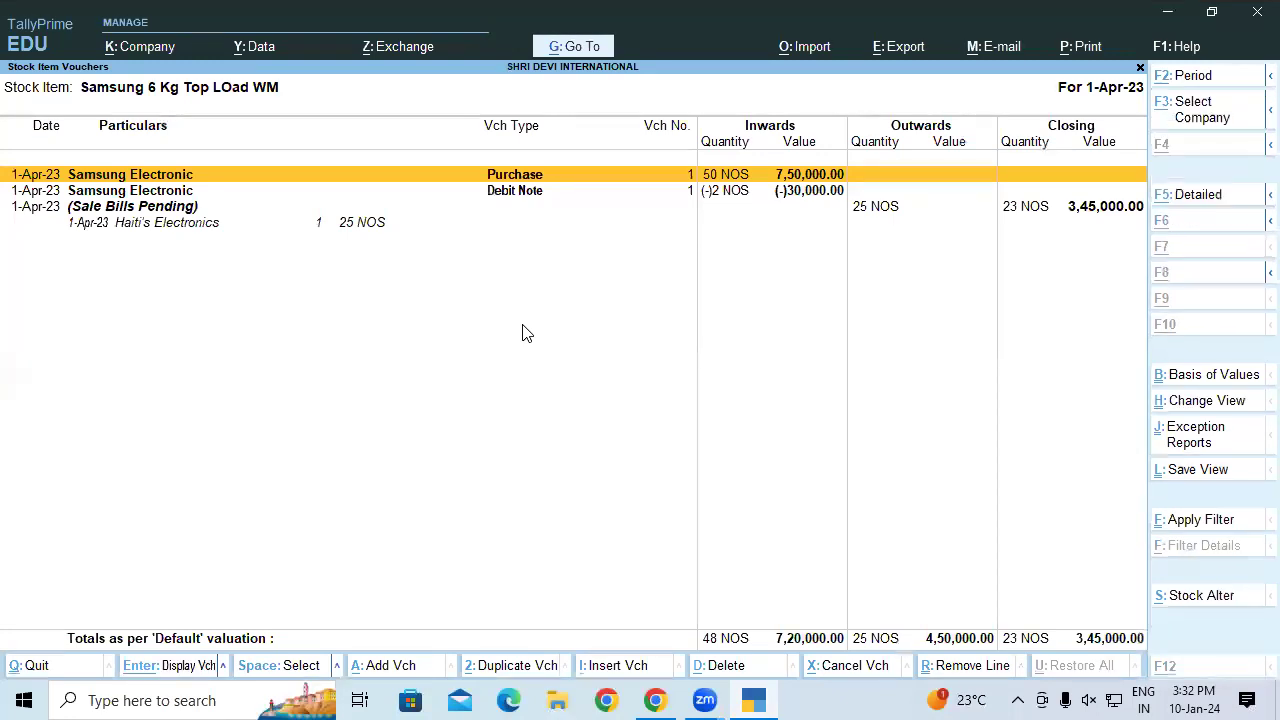
pyautogui.hotkey('alt', 'F5')
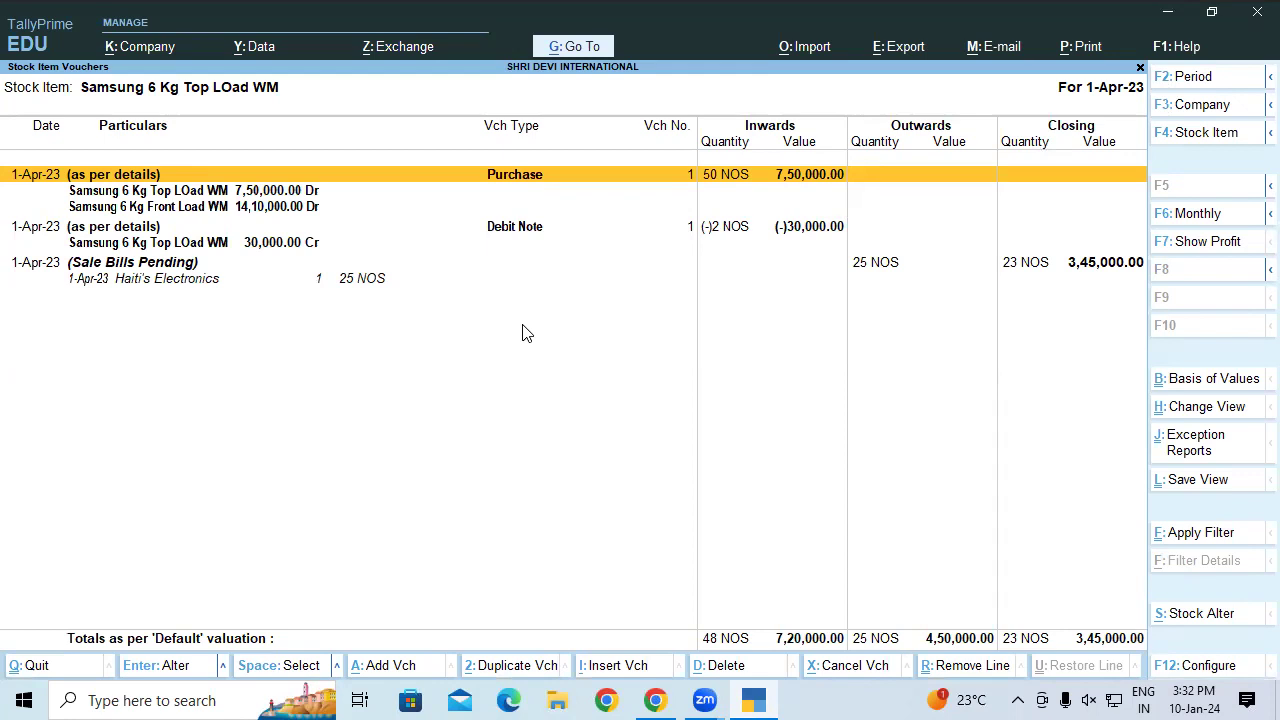
# Step: Check the browser document, then leave the stock item report in TallyPrime and open the Sales Bills Pending report
pyautogui.click(762, 698)
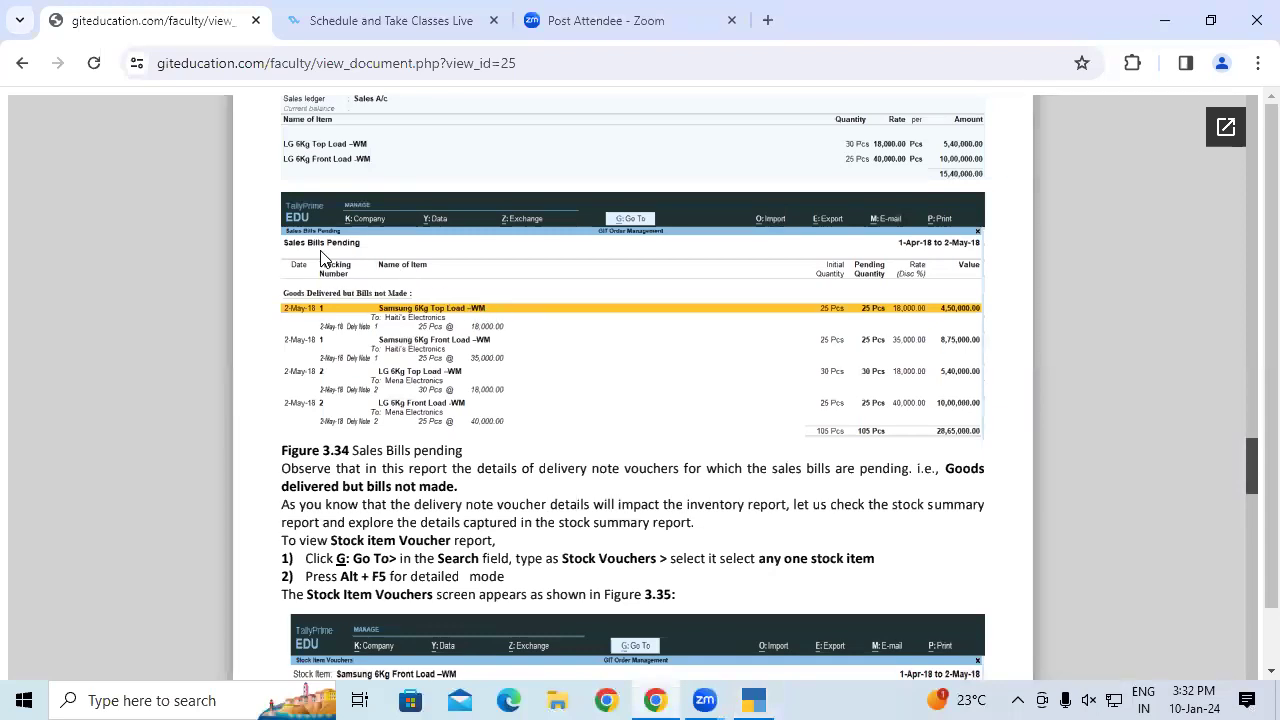
pyautogui.click(754, 700)
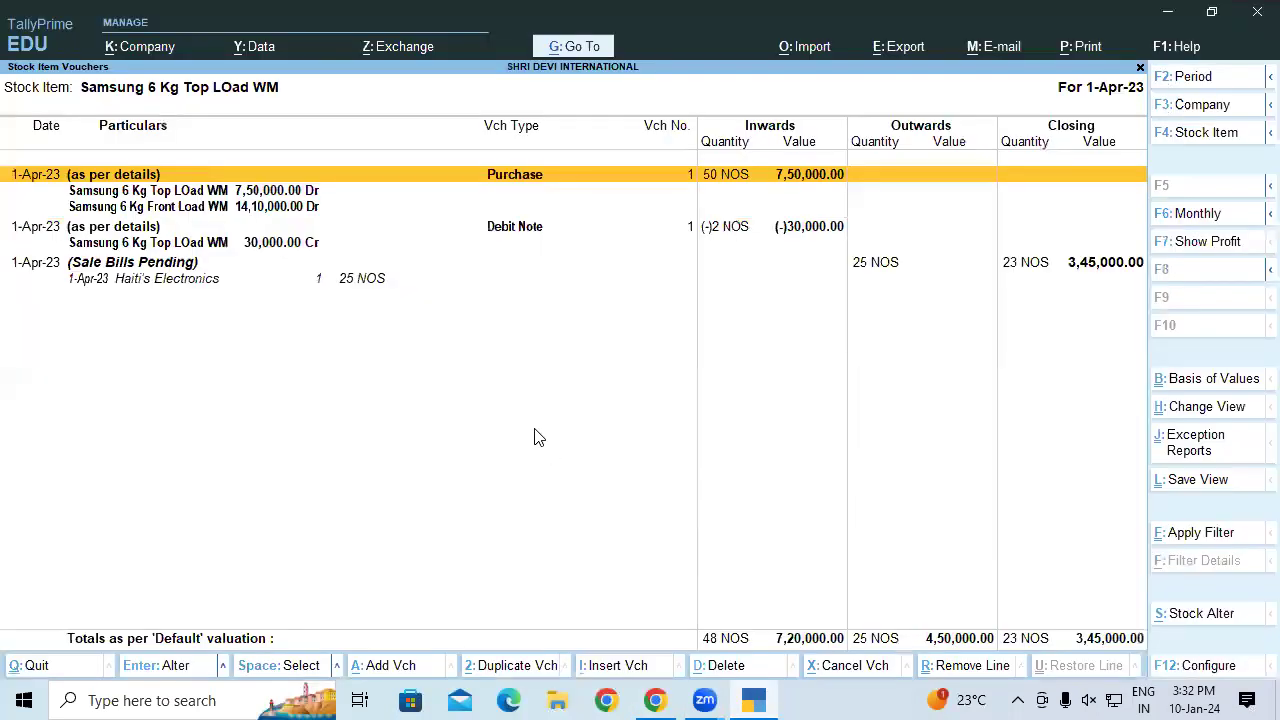
pyautogui.press('Escape')
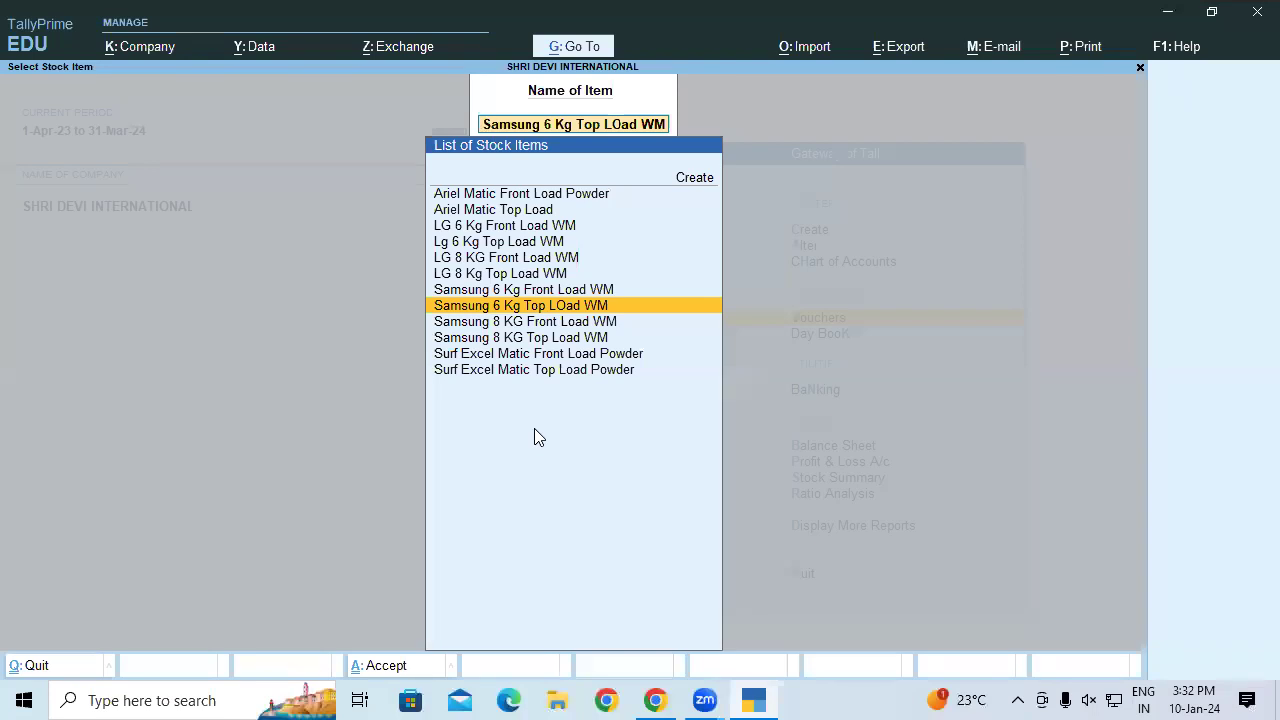
pyautogui.press('Escape')
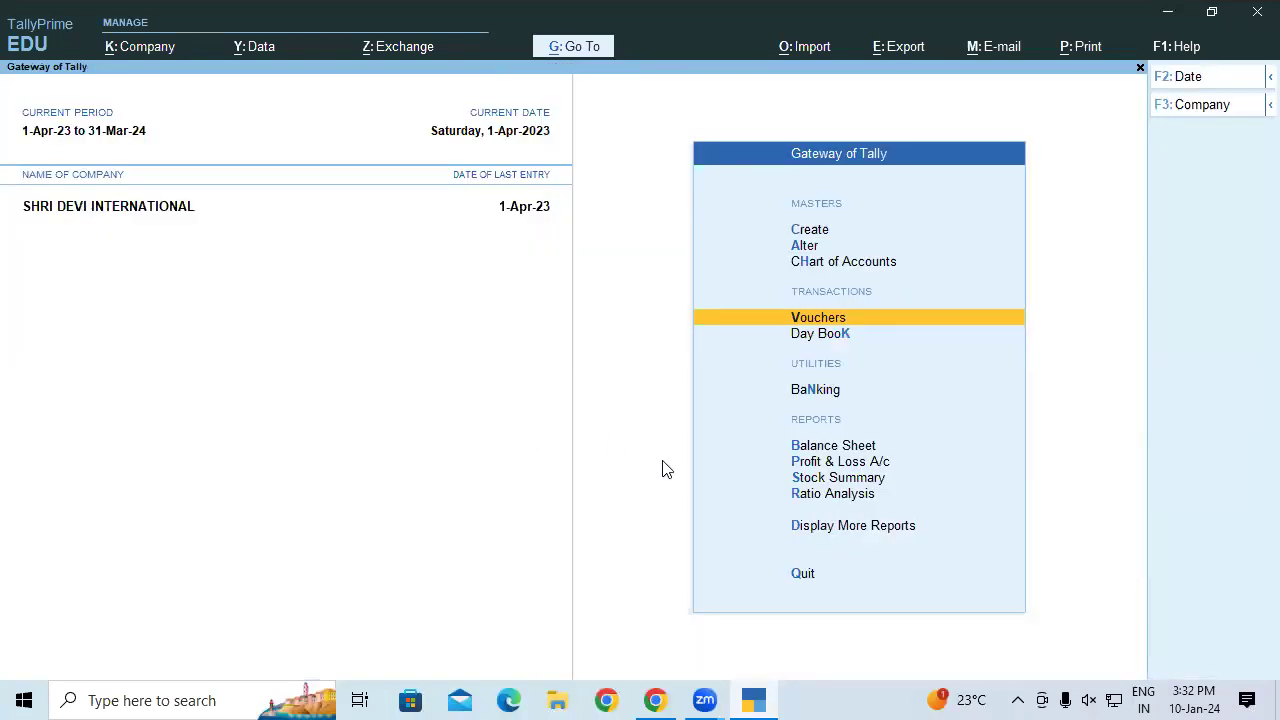
pyautogui.hotkey('alt', 'g')
pyautogui.write('Sales')
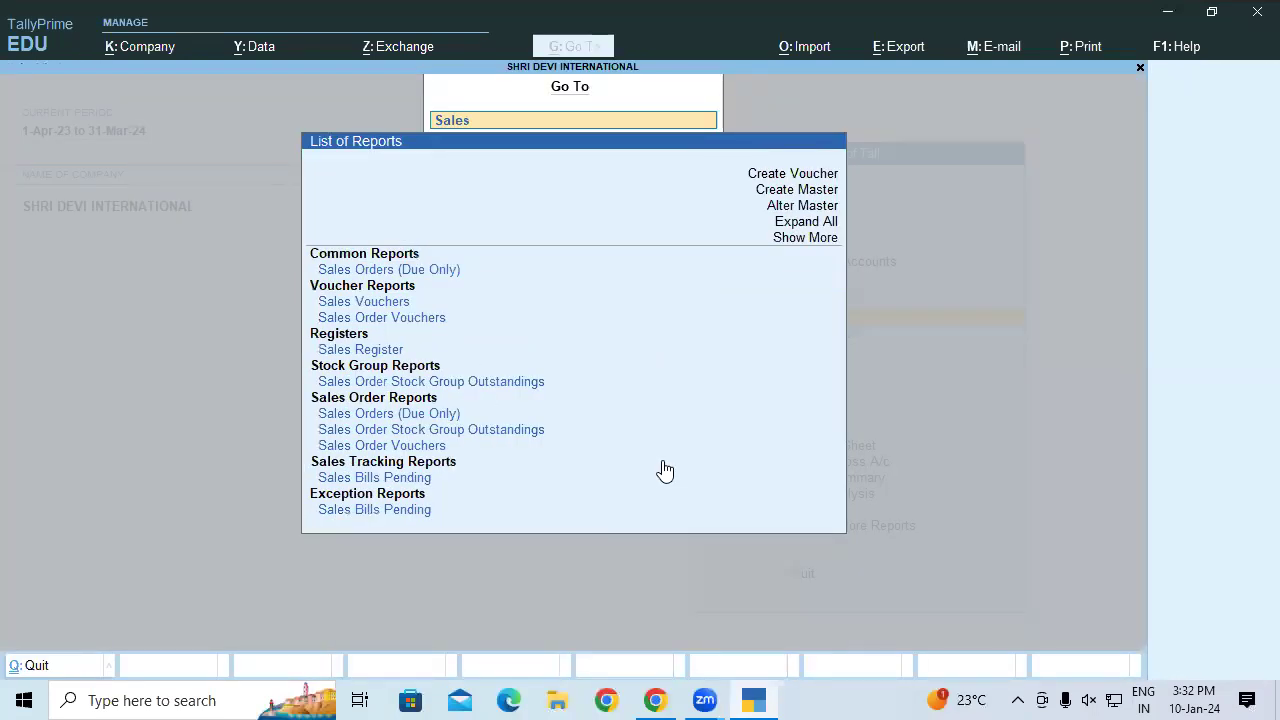
pyautogui.click(598, 510)
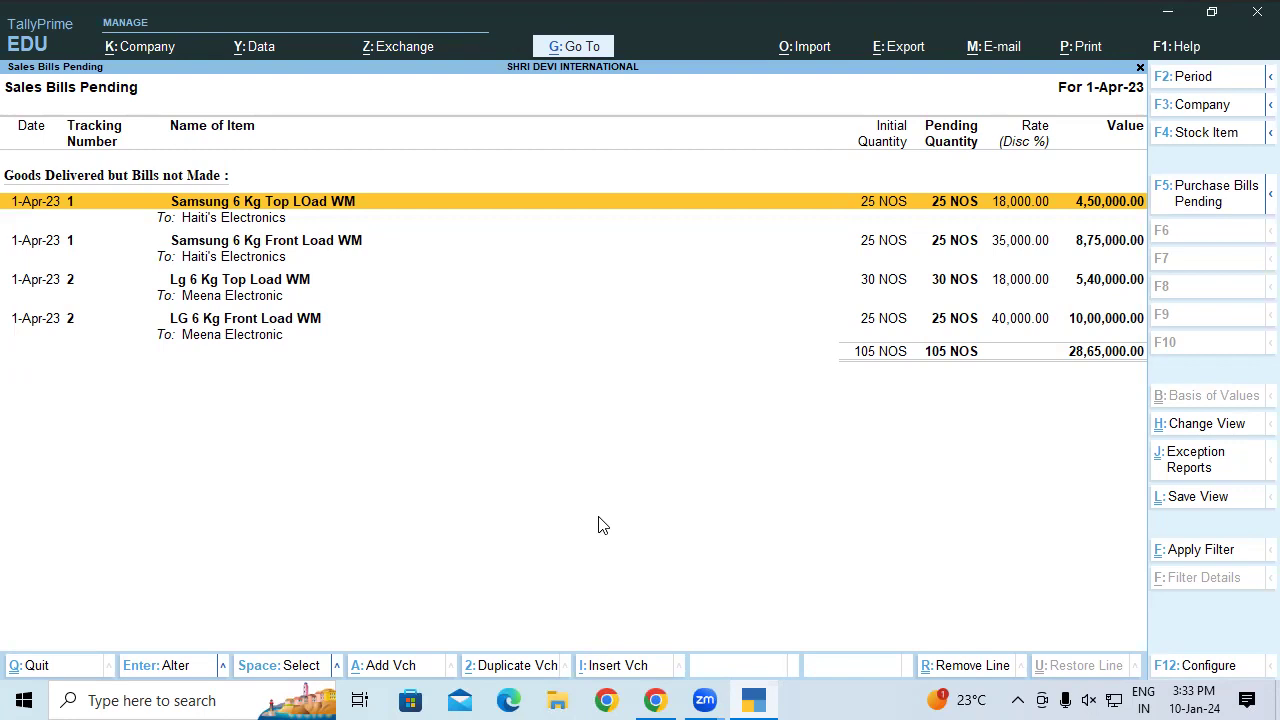
# Step: Consult the document's Stock Item Vouchers section, close Sales Bills Pending in TallyPrime and reopen the Stock Vouchers report
pyautogui.click(757, 698)
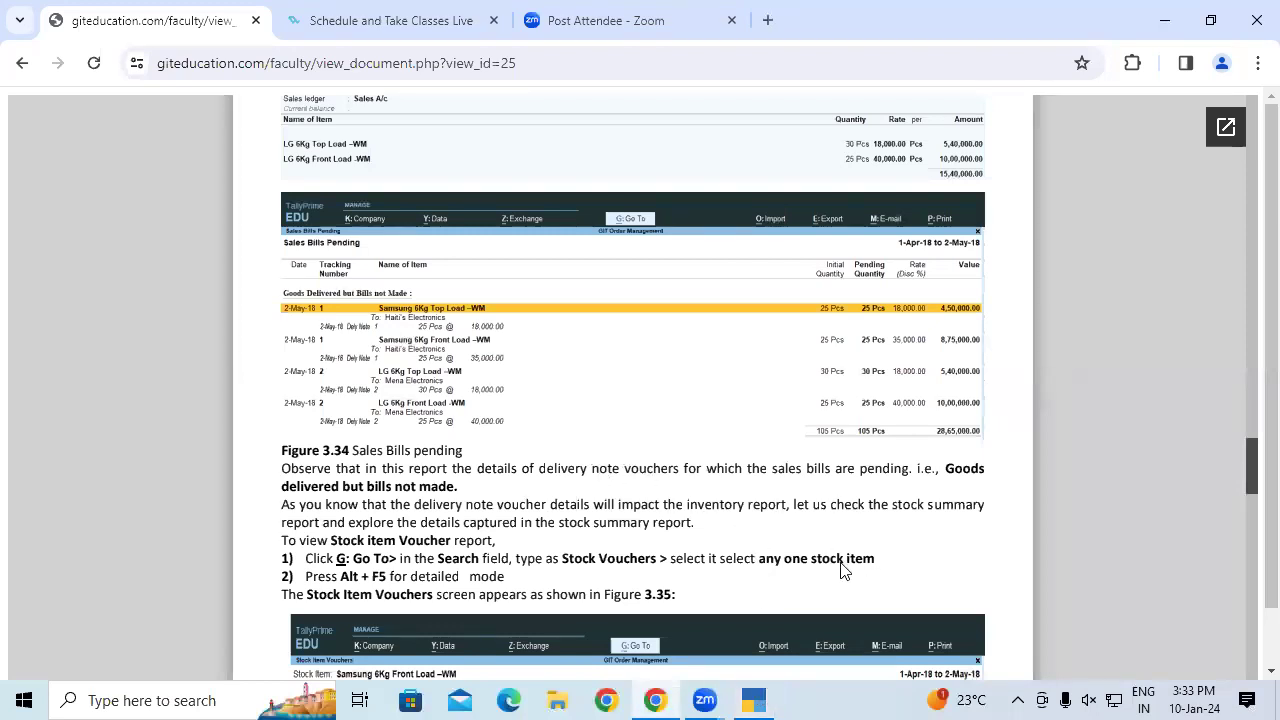
pyautogui.scroll(-3, 1246, 465)
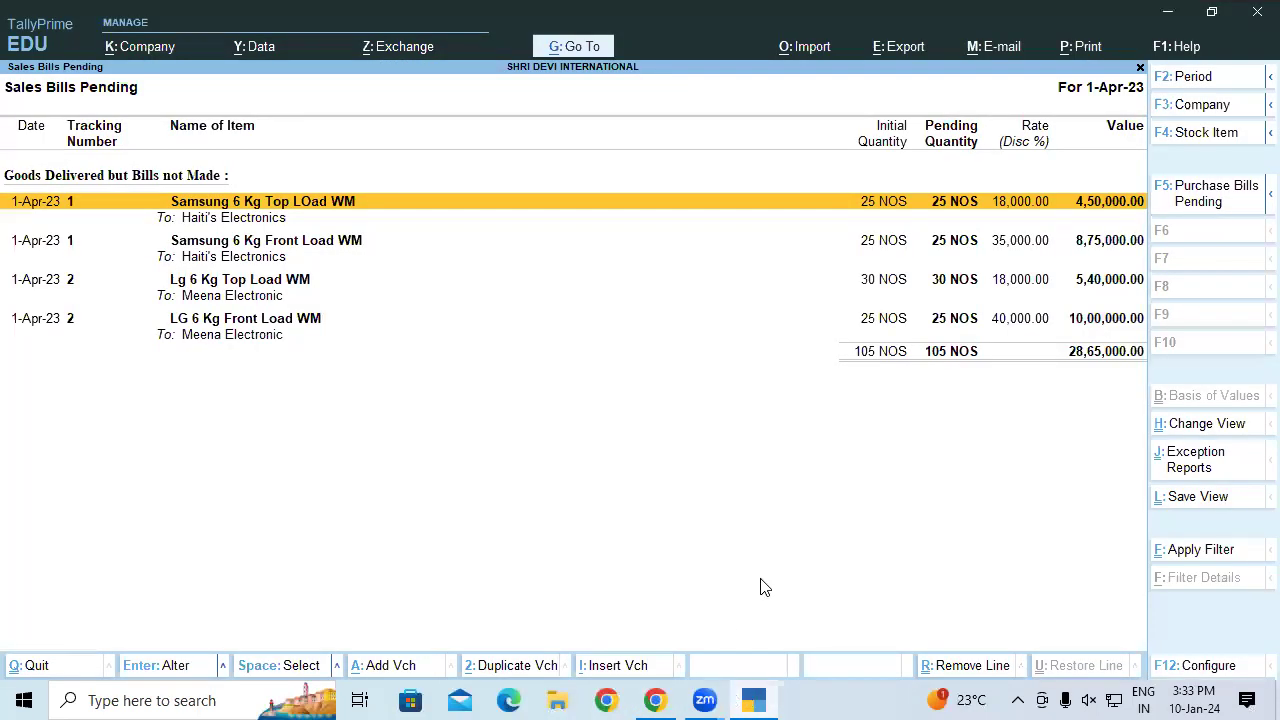
pyautogui.press('Escape')
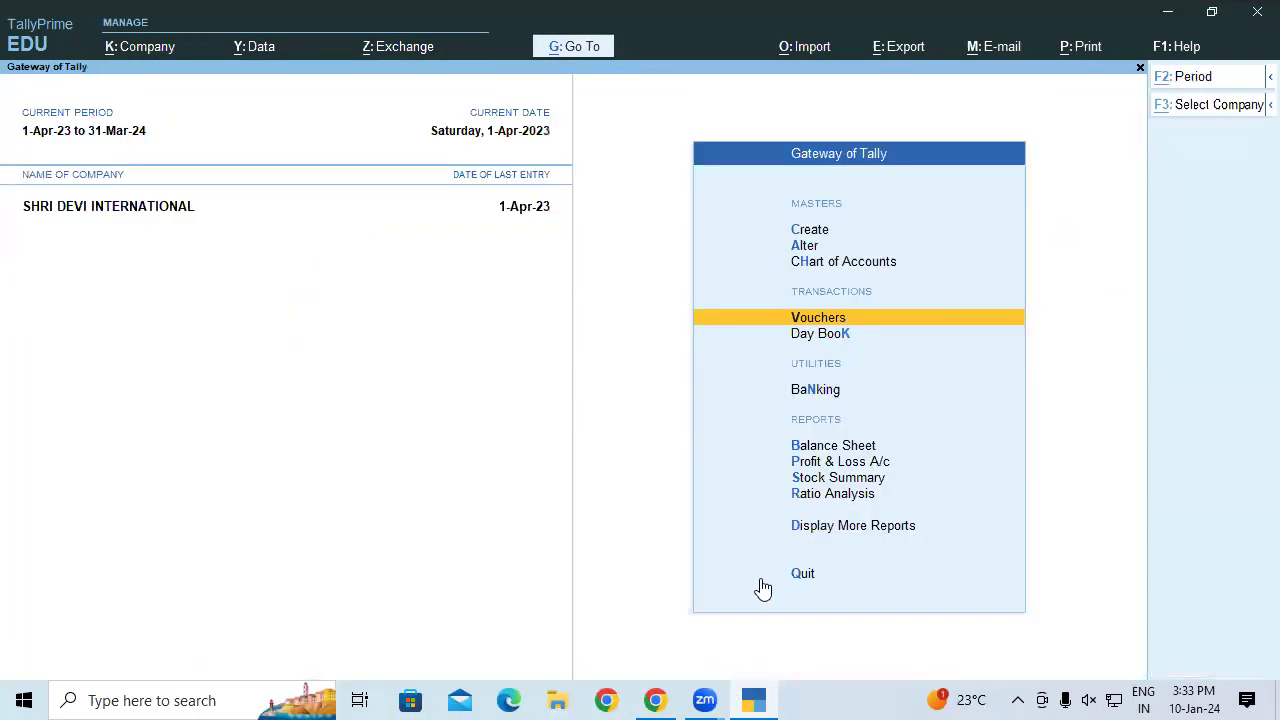
pyautogui.hotkey('alt', 'g')
pyautogui.write('Stock')
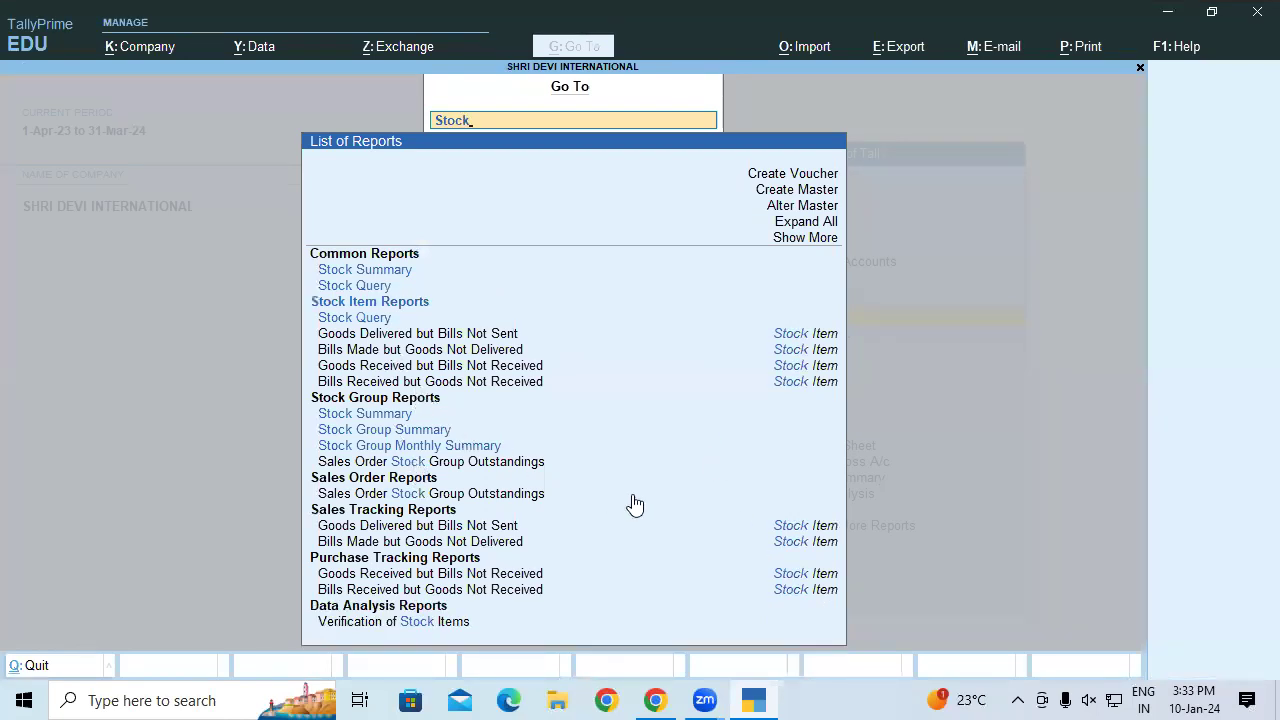
pyautogui.write(' V')
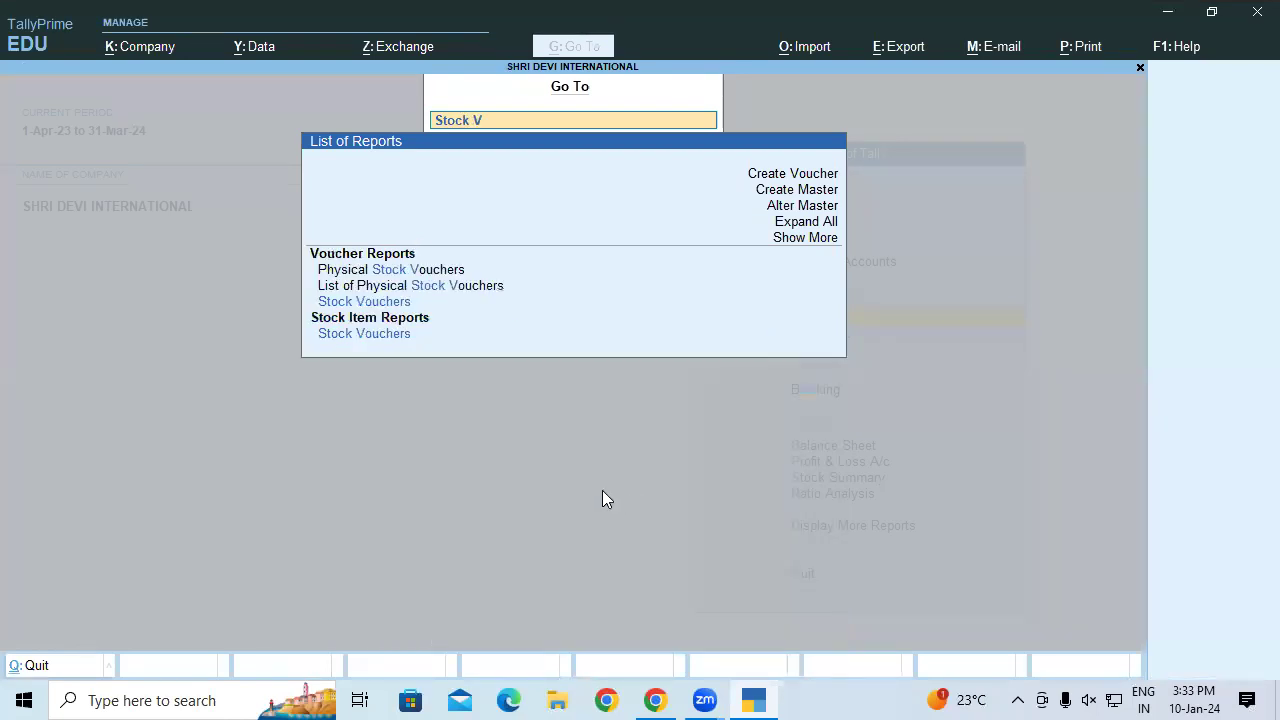
pyautogui.click(354, 301)
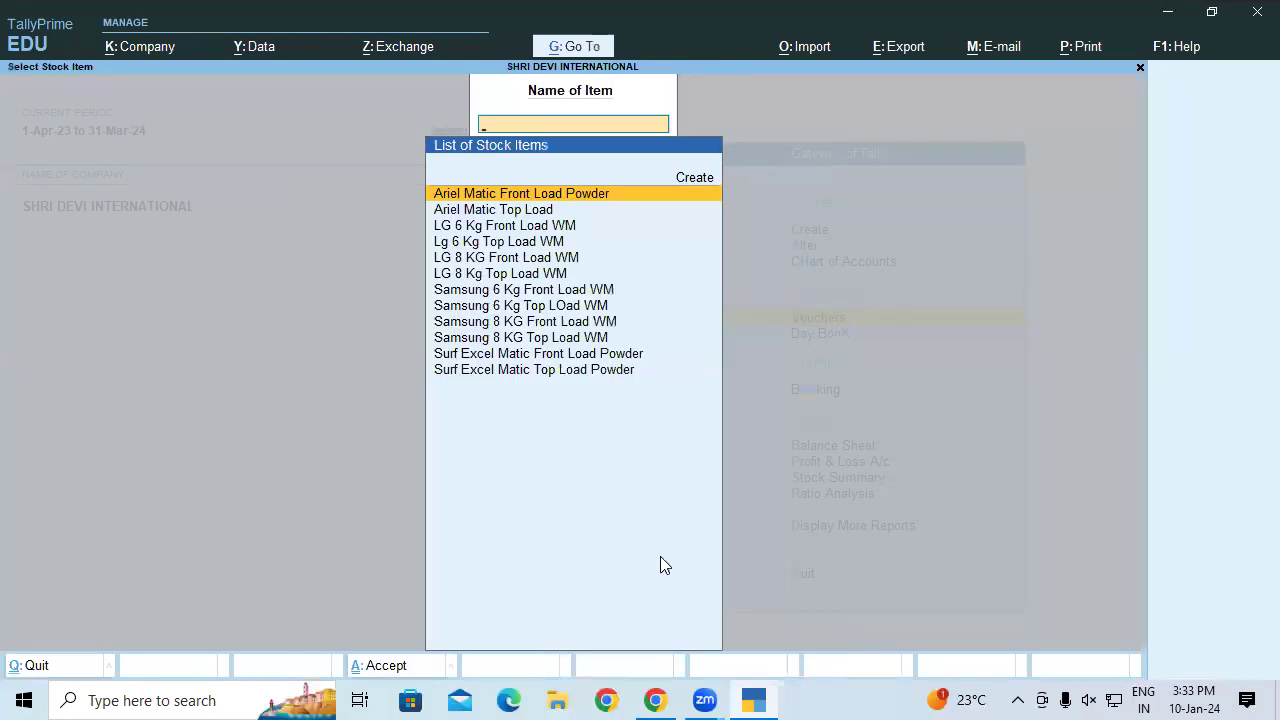
# Step: Check the document's example item and display the stock vouchers of Samsung 6 Kg Front Load WM in detailed mode
pyautogui.hotkey('alt', 'Tab')
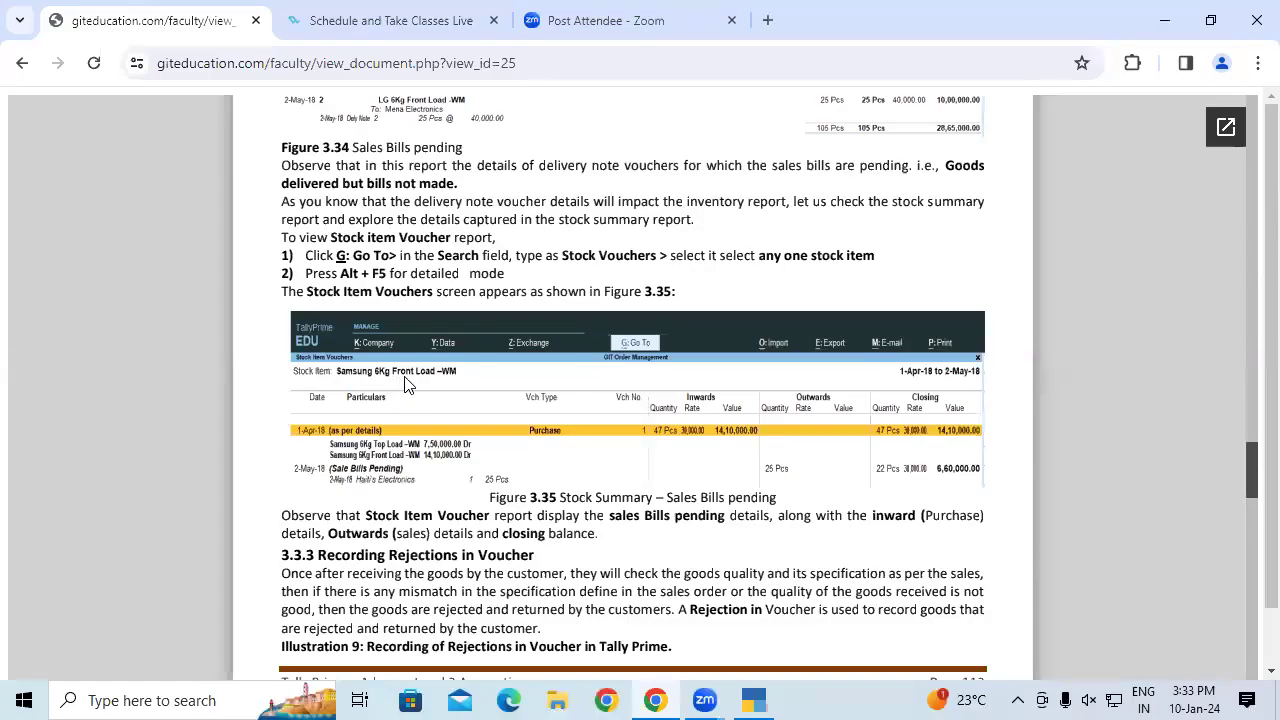
pyautogui.click(754, 700)
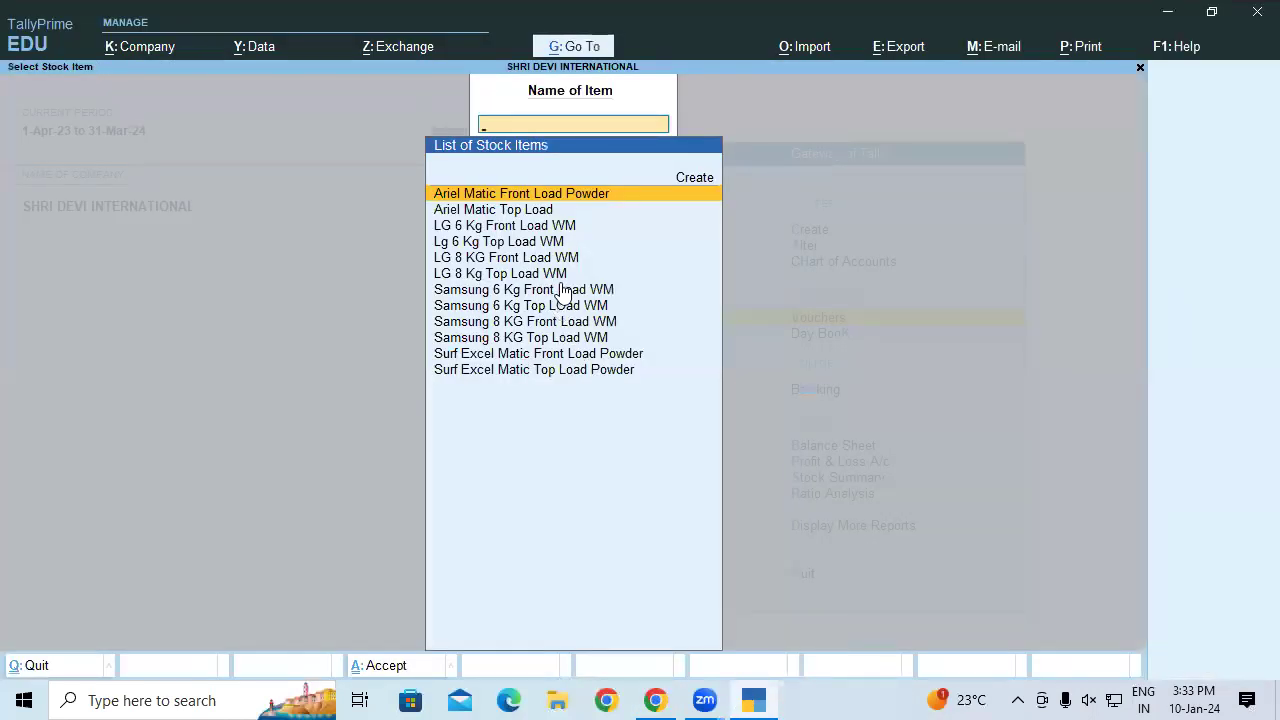
pyautogui.click(622, 293)
pyautogui.click(624, 293)
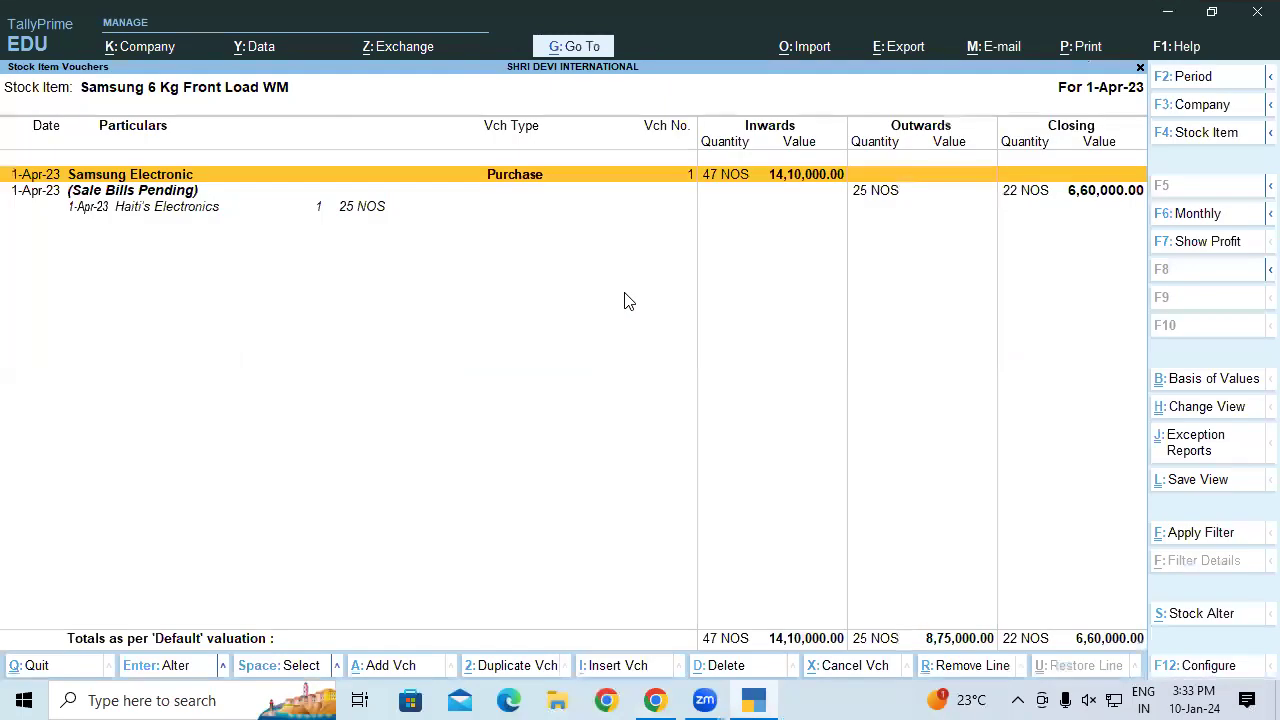
pyautogui.press('alt')
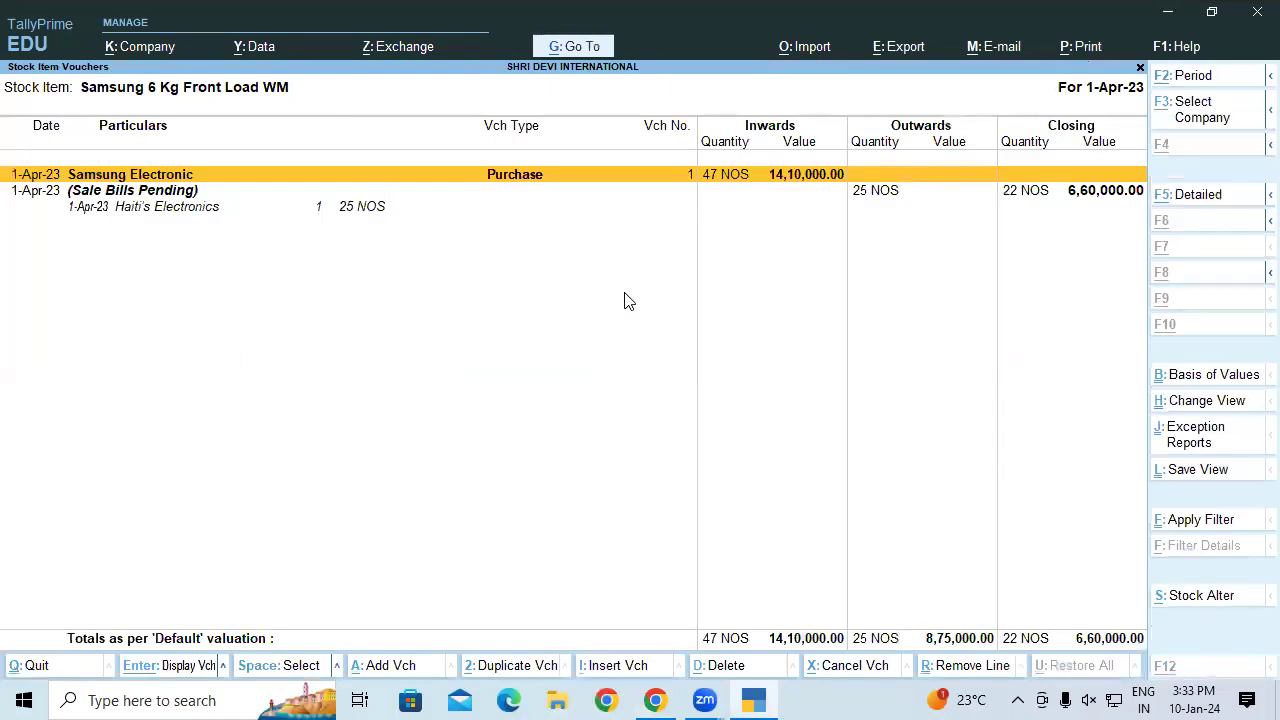
pyautogui.hotkey('alt', 'F5')
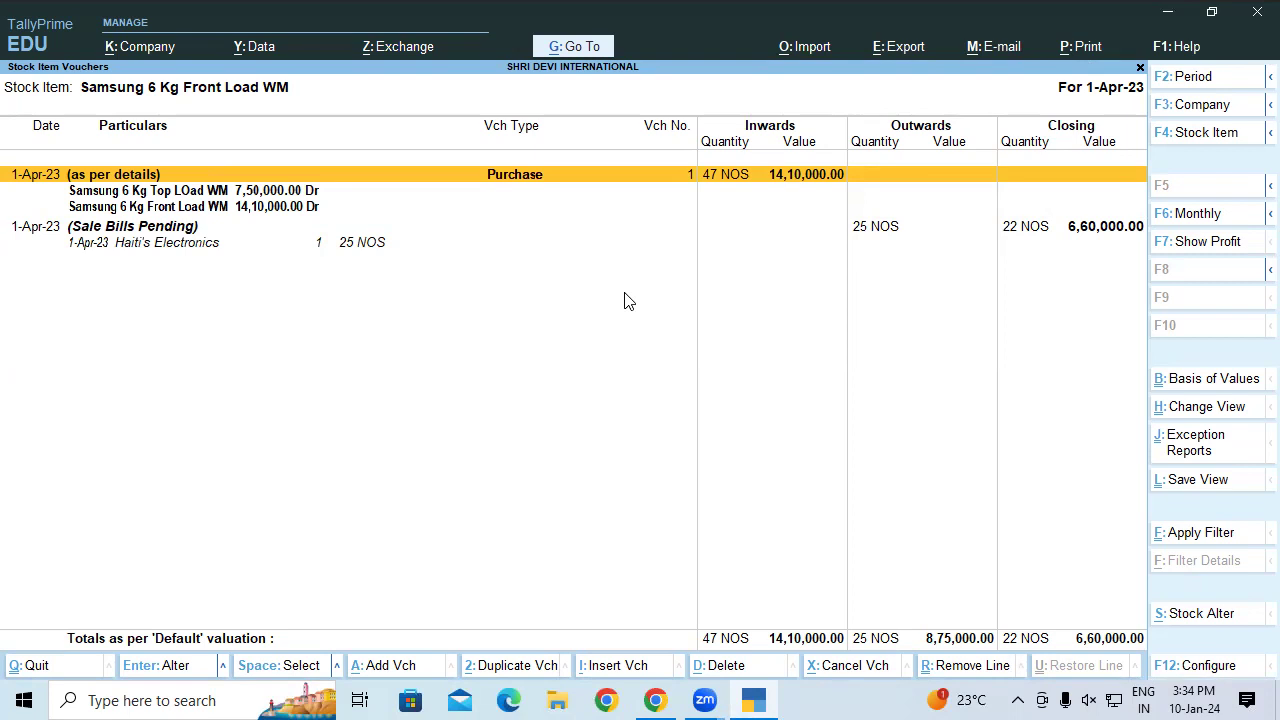
# Step: Examine the sale bills pending and purchase lines of the report, then return to the Gateway of Tally
pyautogui.click(853, 230)
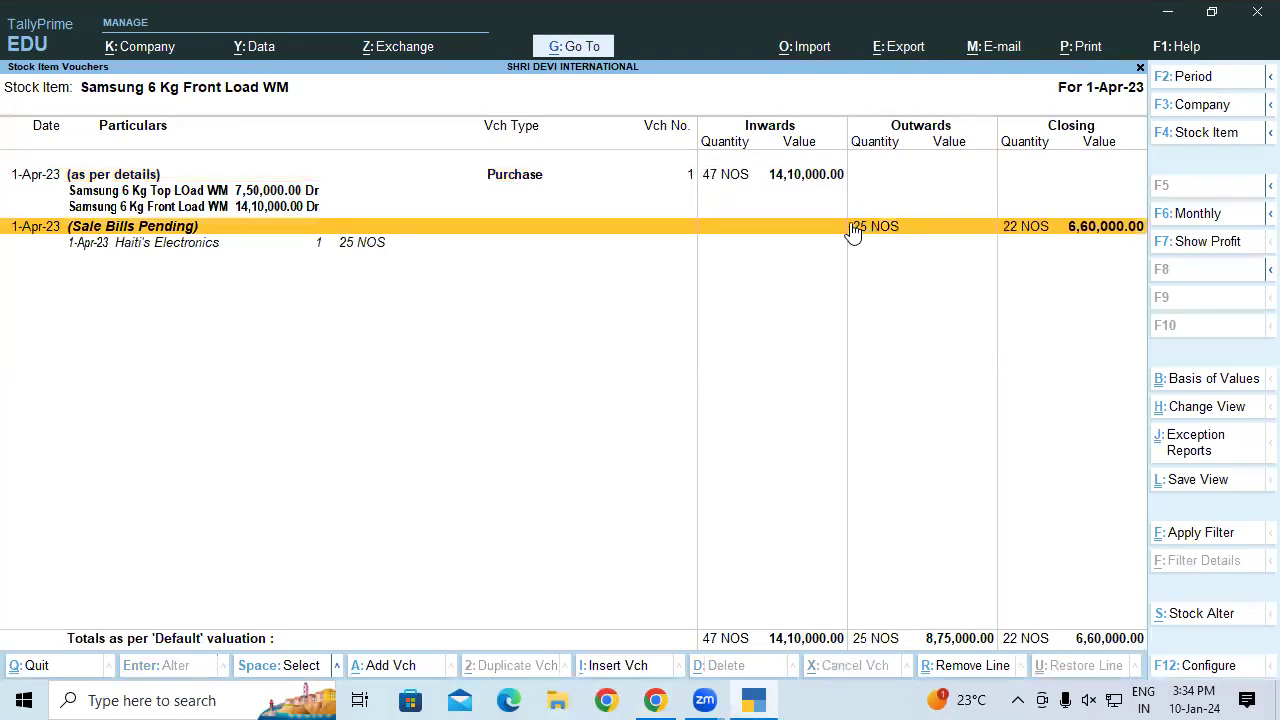
pyautogui.click(737, 186)
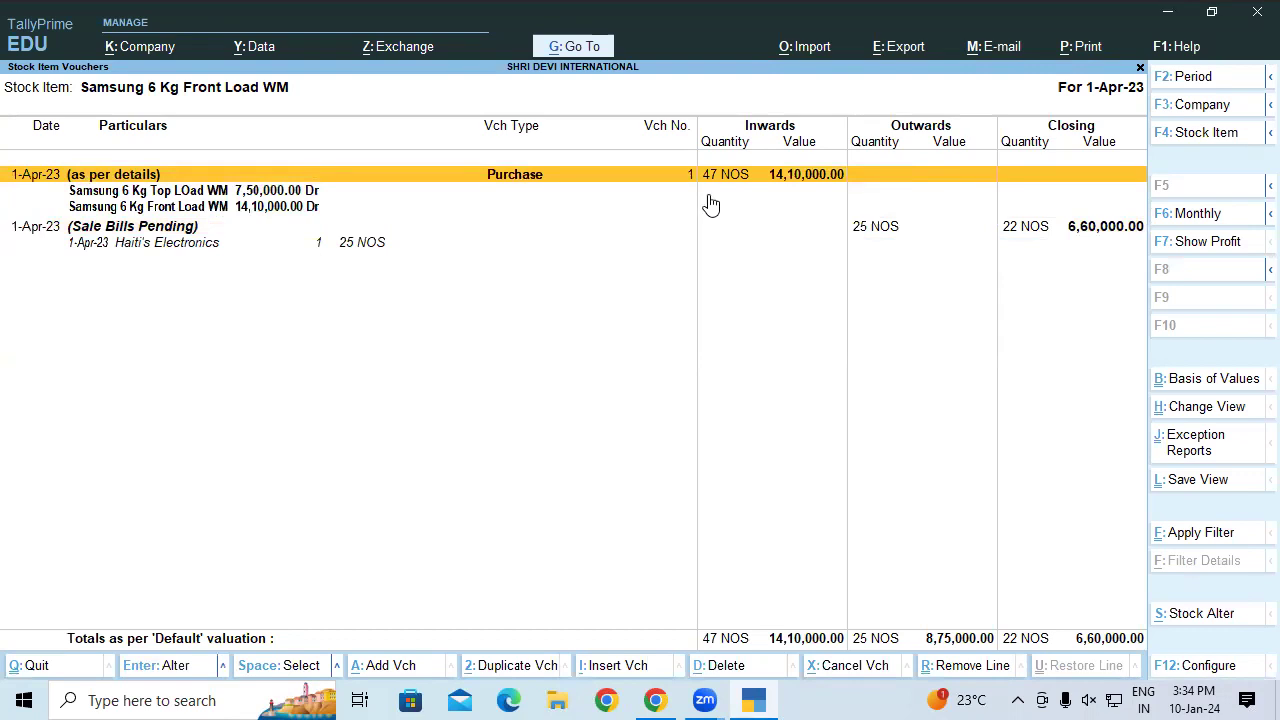
pyautogui.press('Escape')
pyautogui.press('Escape')
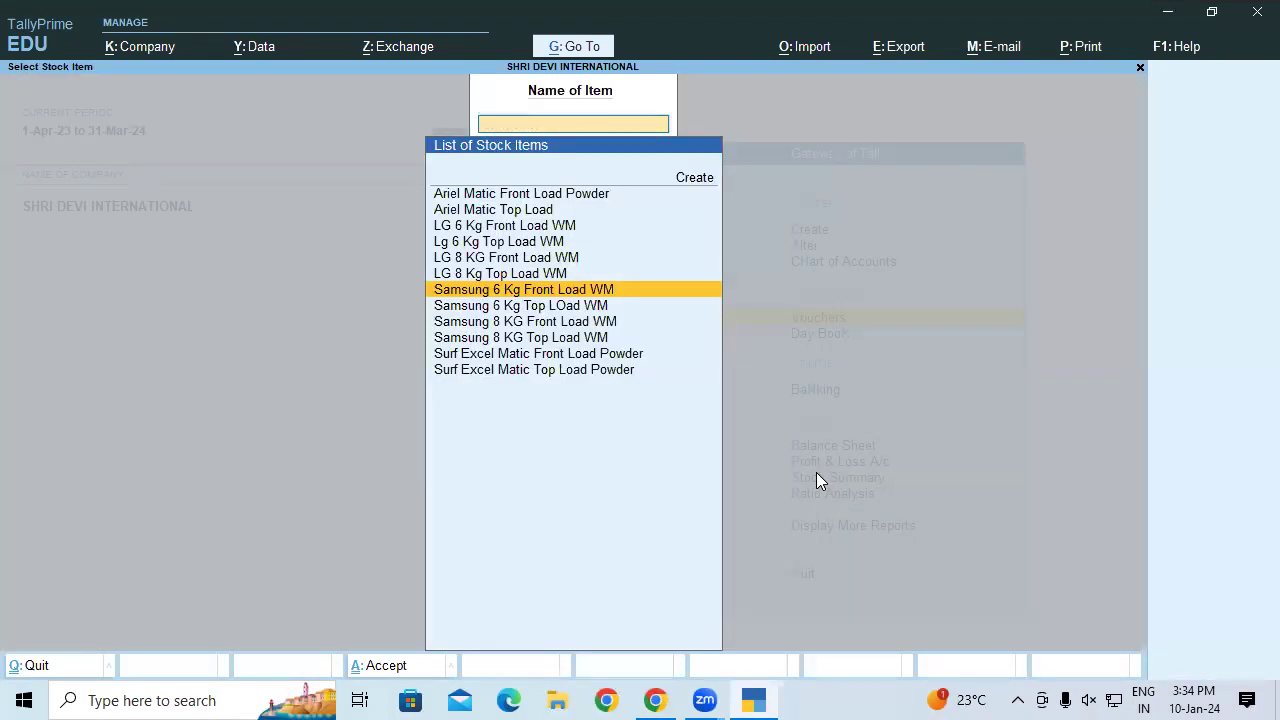
pyautogui.press('Escape')
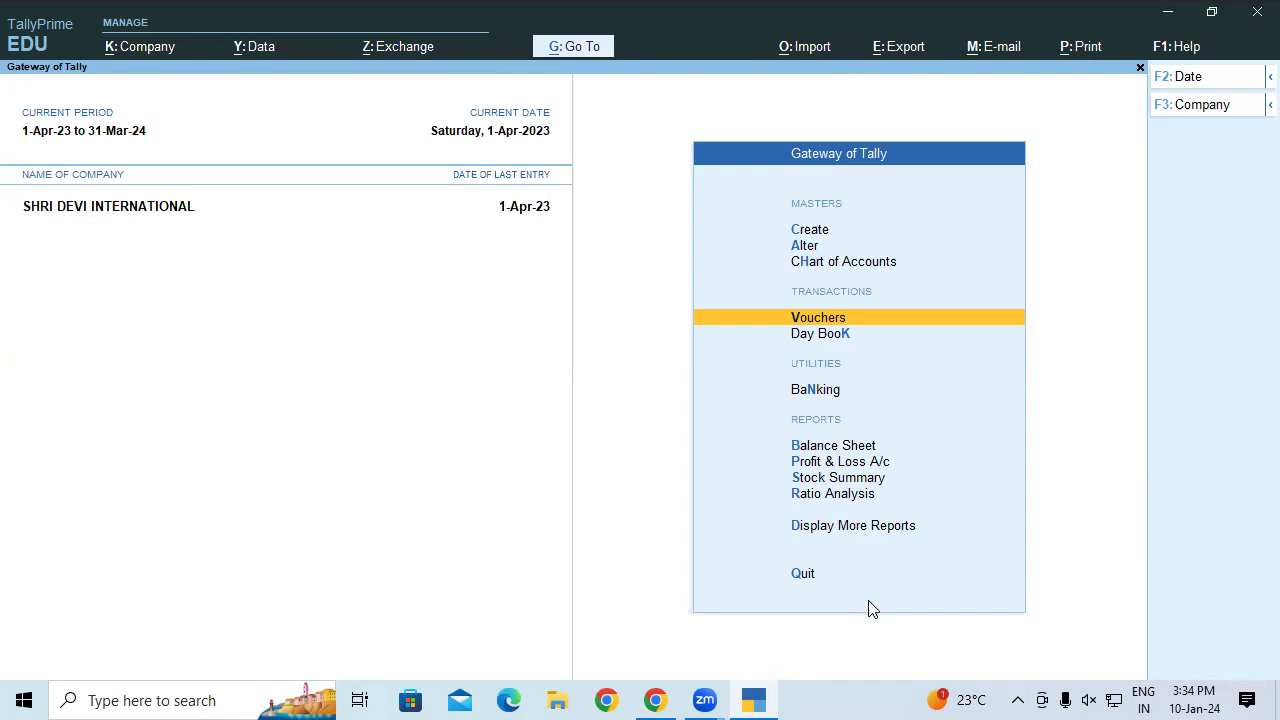
# Step: Switch to the browser document and read Illustration 9 on recording a Rejections In voucher for Haiti's Electronics
pyautogui.click(766, 698)
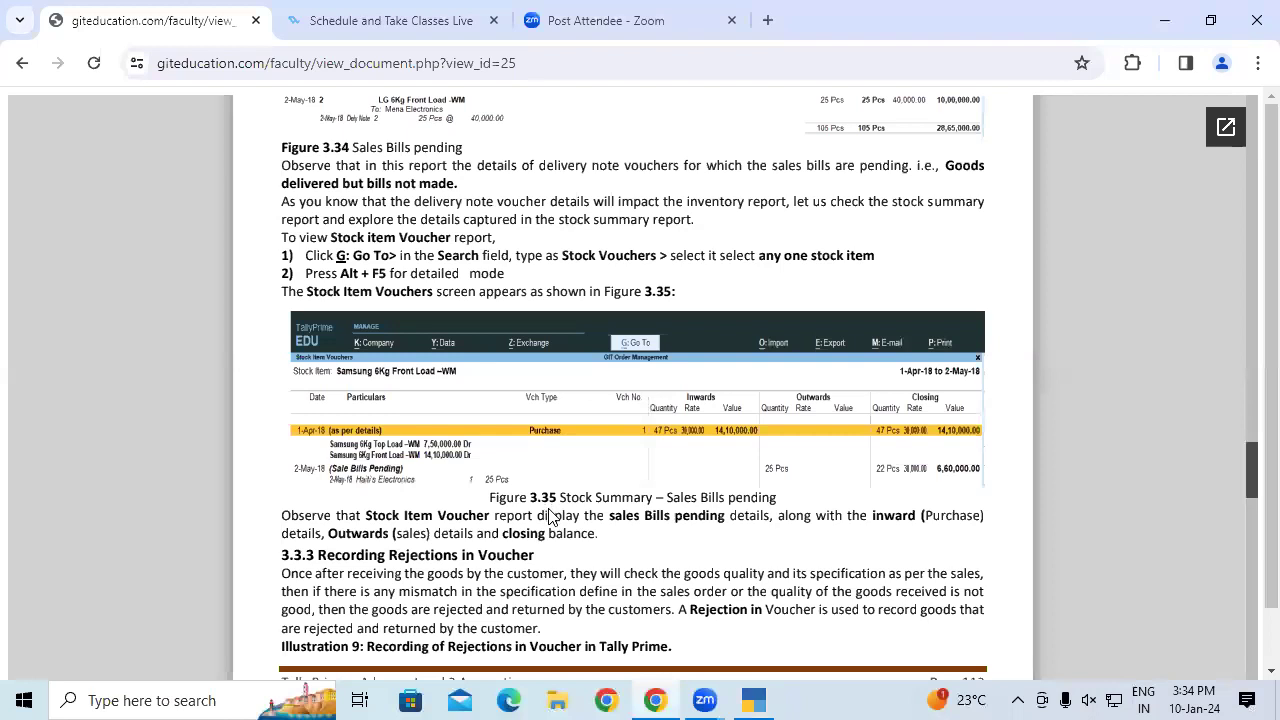
pyautogui.scroll(-1, 556, 400)
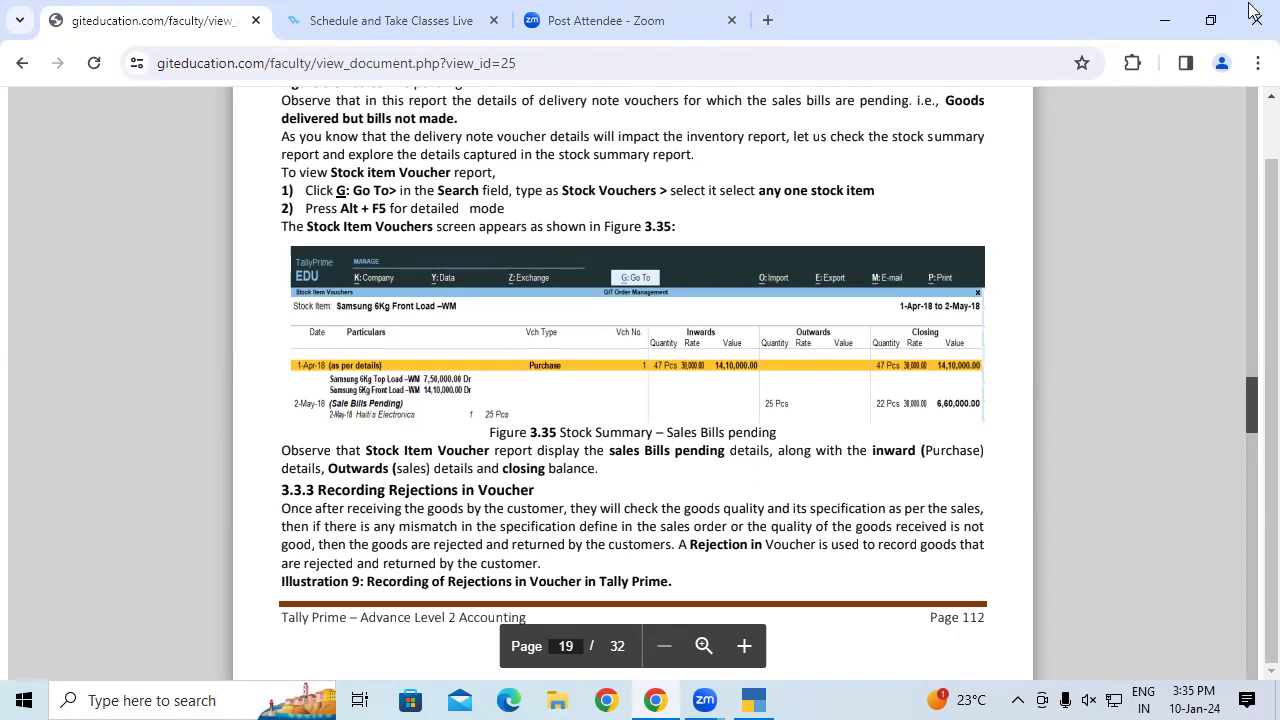
pyautogui.scroll(-5, 1250, 404)
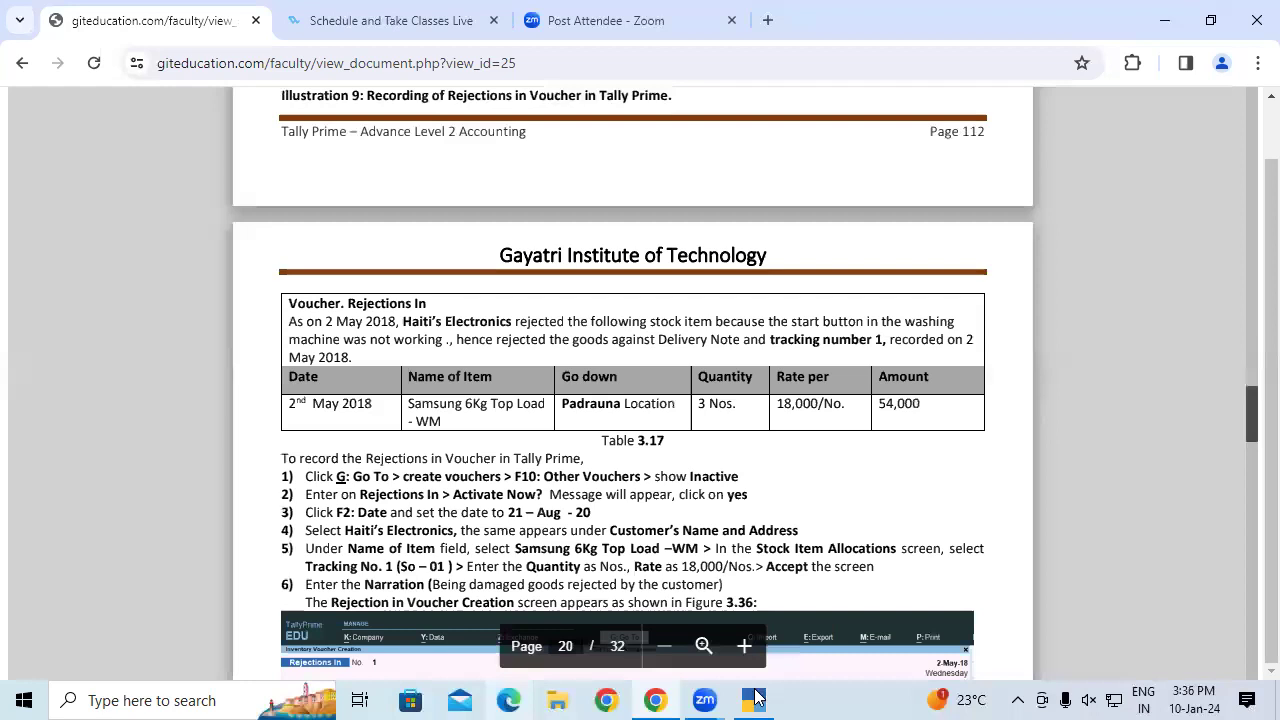
# Step: Switch to TallyPrime and change the voucher being created to the Rejections In type
pyautogui.hotkey('alt', 'Tab')
pyautogui.press('Return')
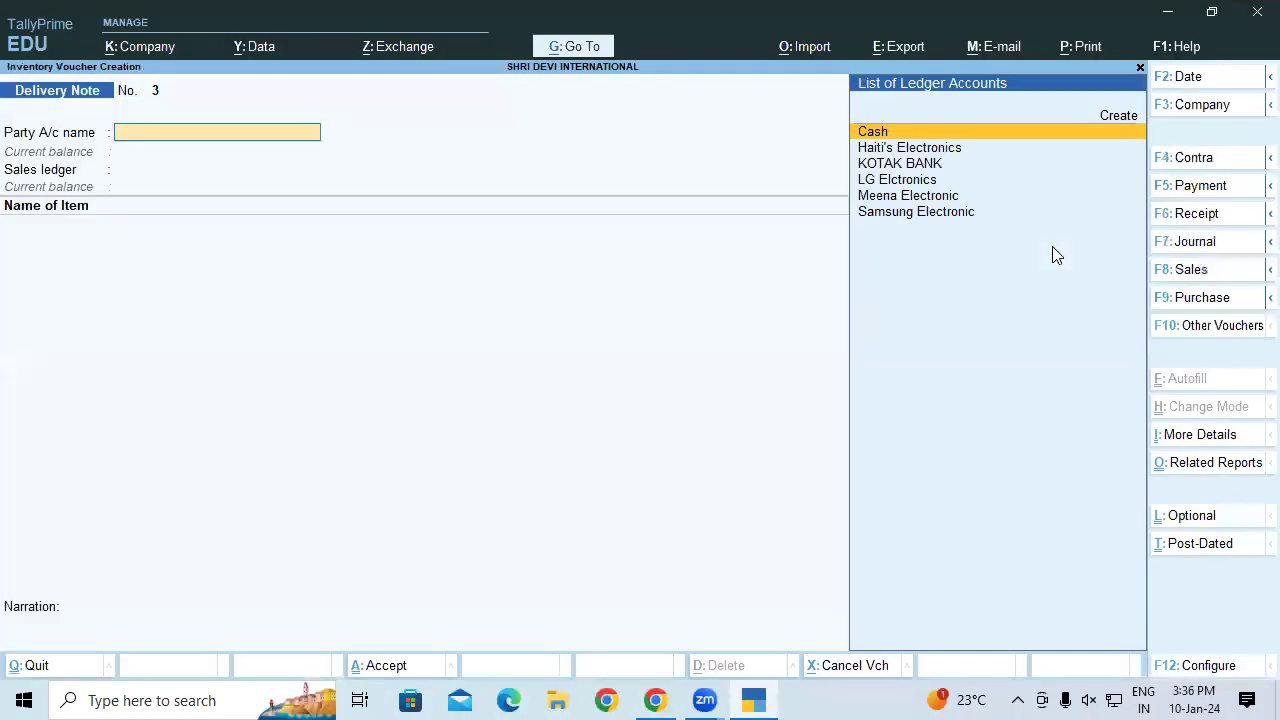
pyautogui.click(1240, 324)
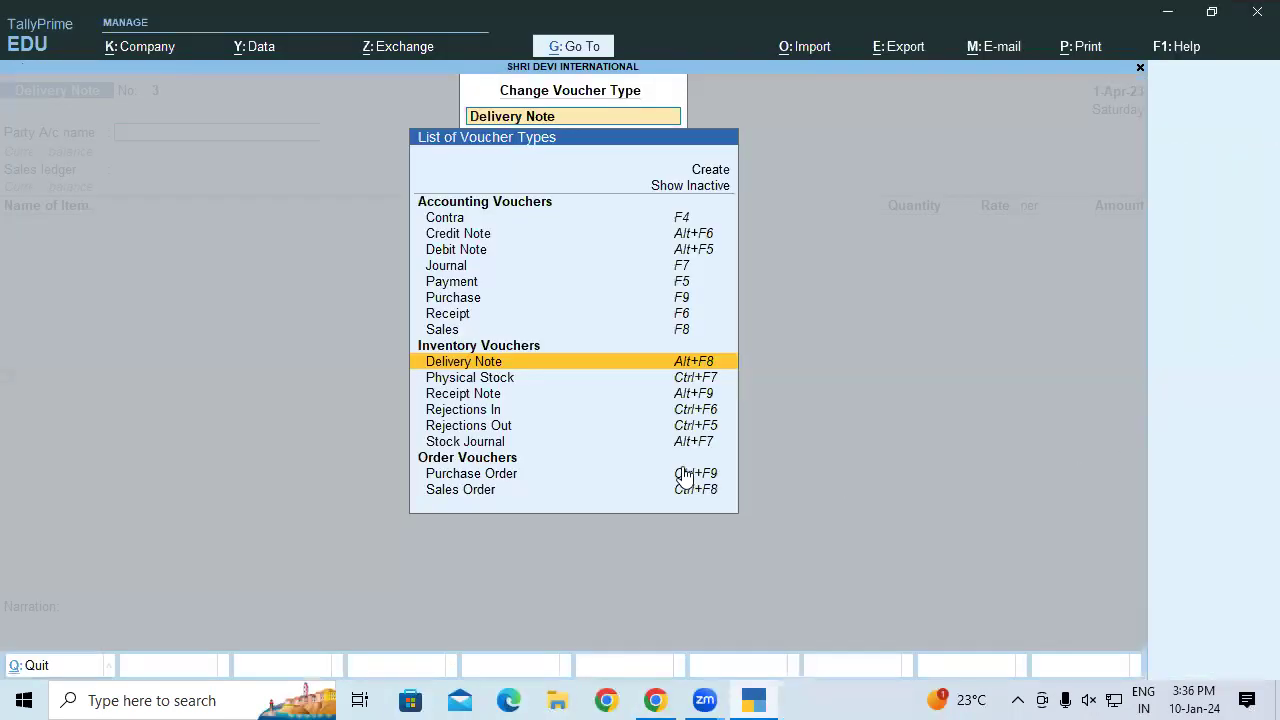
pyautogui.click(516, 411)
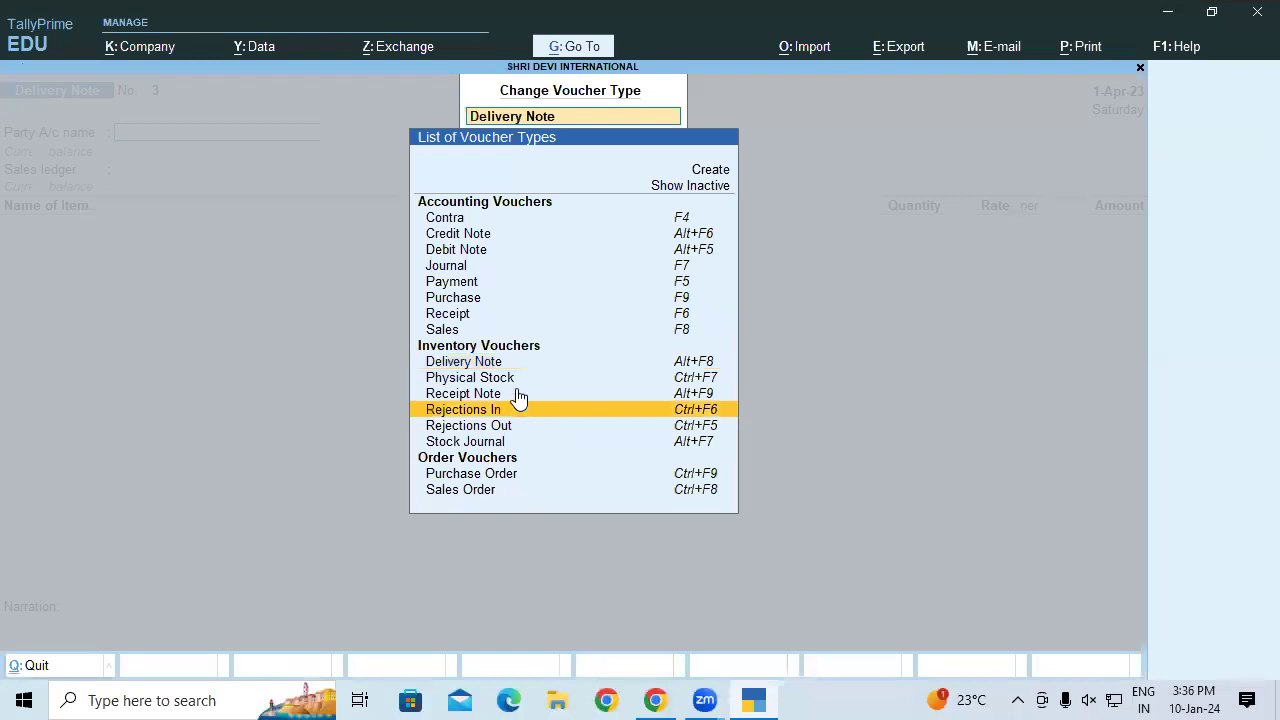
pyautogui.press('Return')
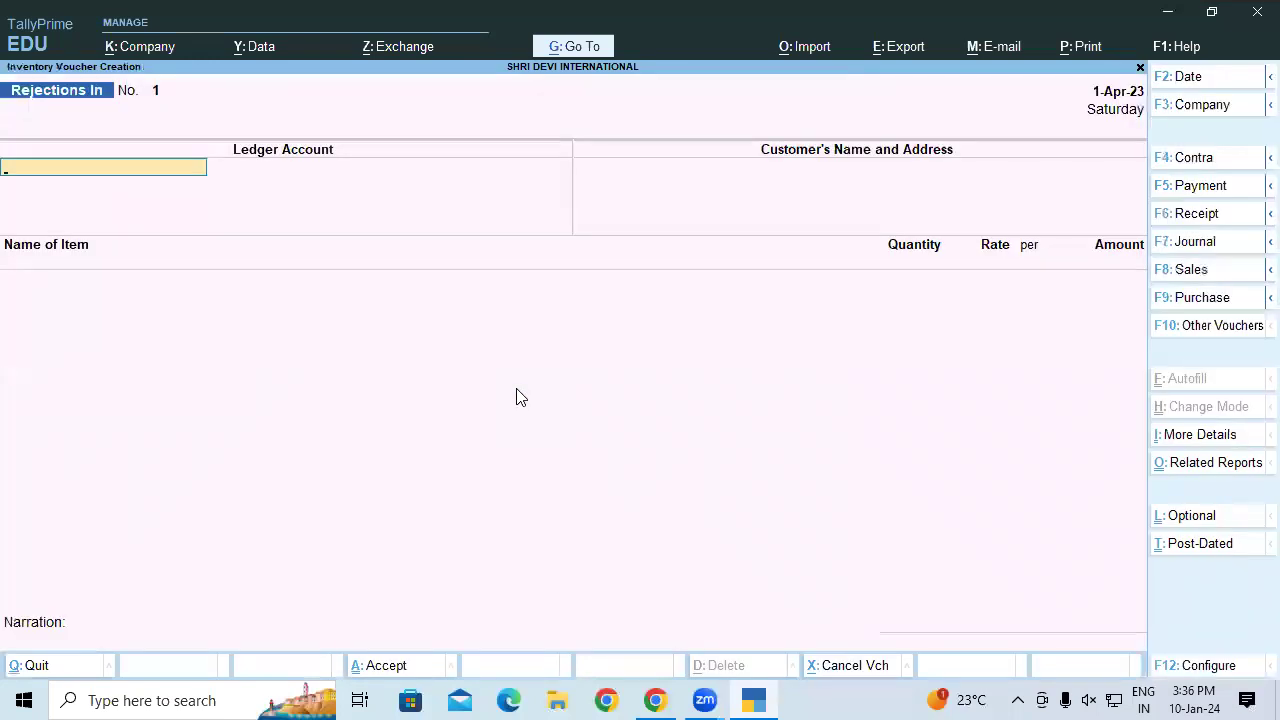
# Step: Set Haiti's Electronics as the ledger account and customer of the Rejections In voucher
pyautogui.write('Ha')
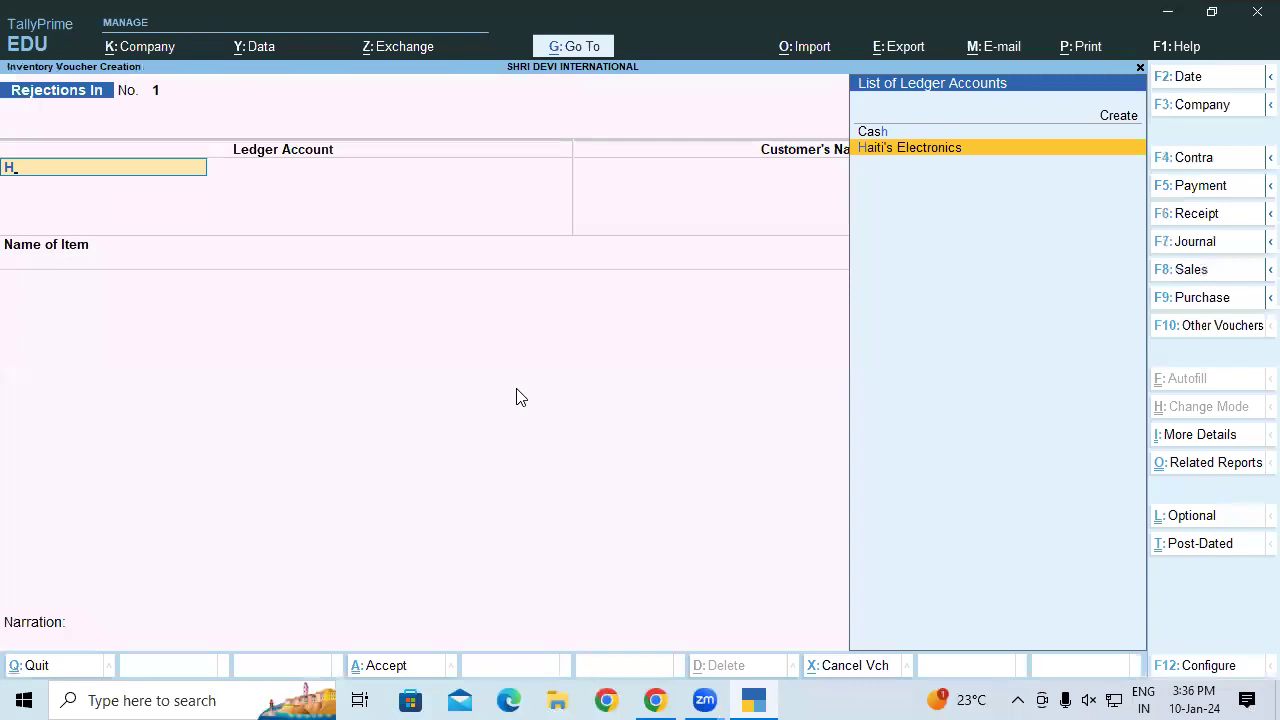
pyautogui.press('Return')
pyautogui.press('Return')
pyautogui.press('Return')
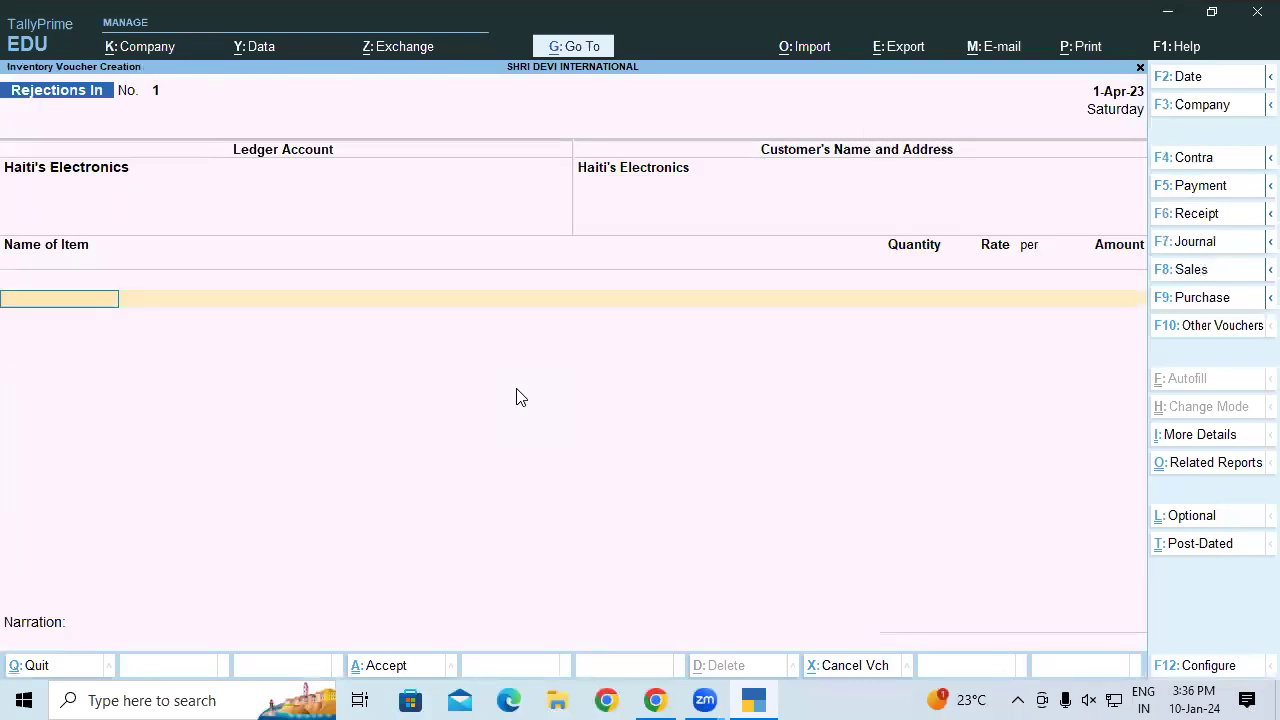
# Step: Add Samsung 6 Kg Top LOad WM against tracking number 1 with a quantity of 3 NOS at a rate of 18,000
pyautogui.write('Sa')
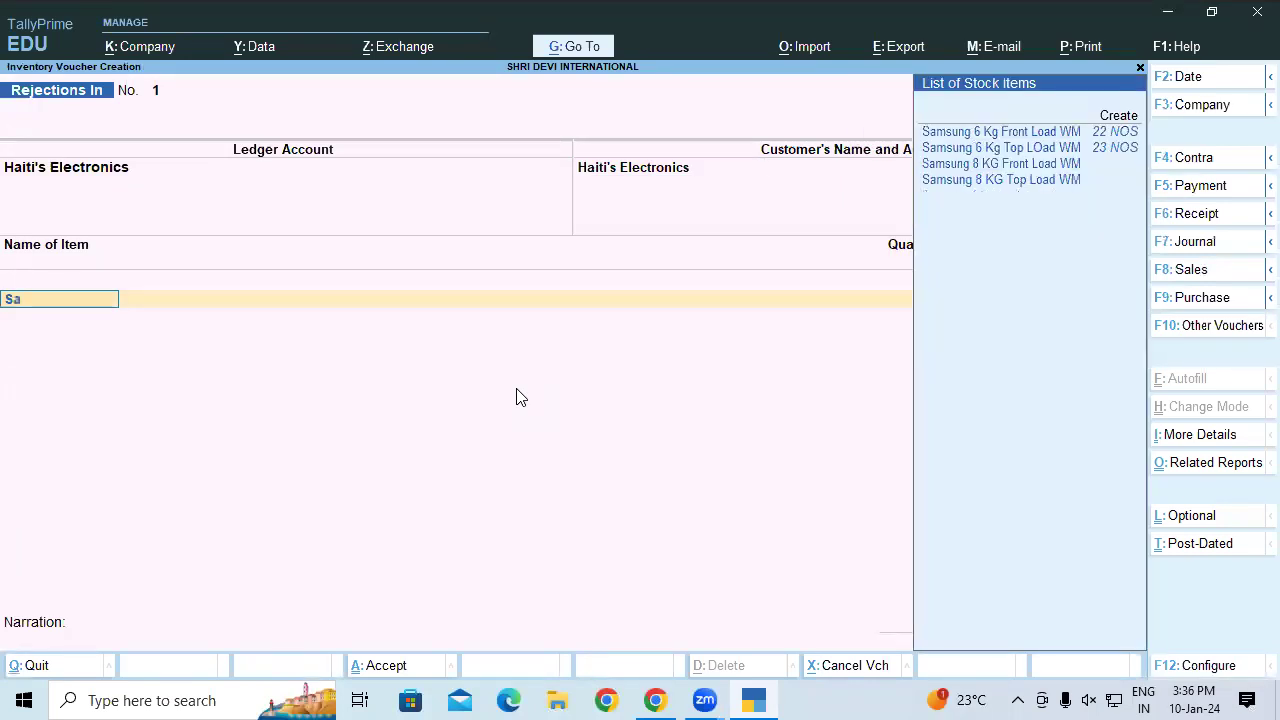
pyautogui.press('Down')
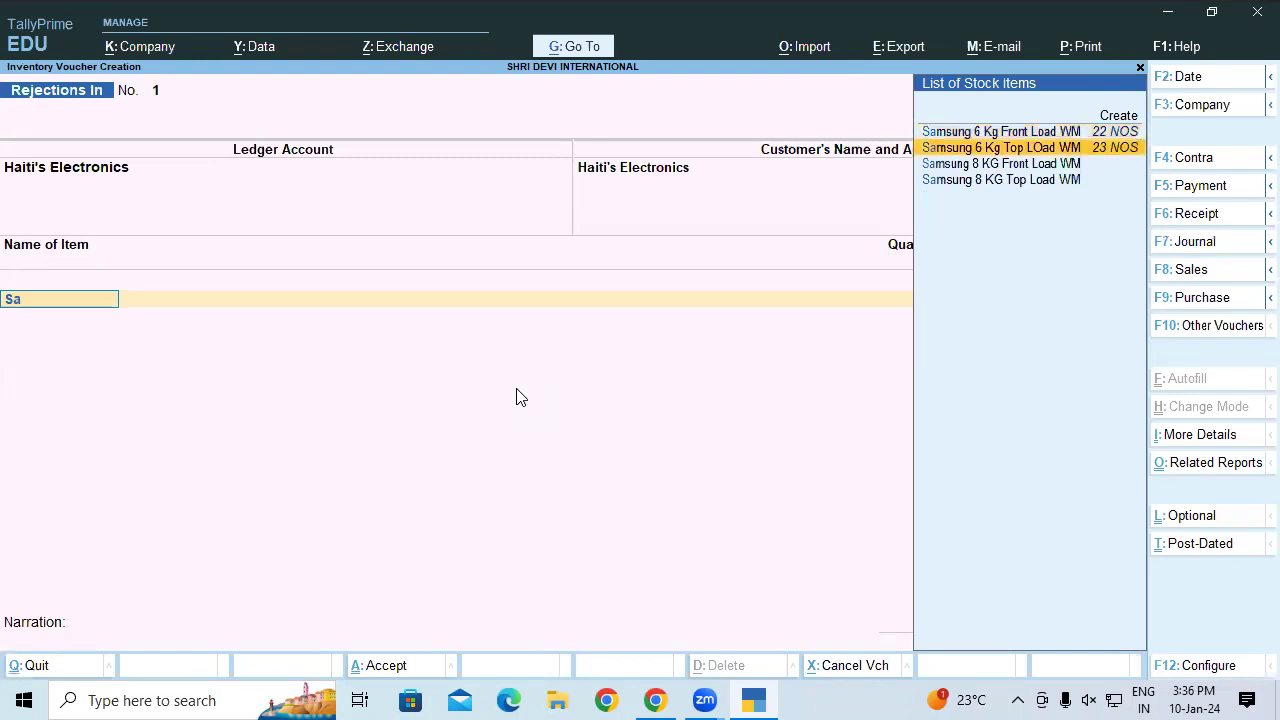
pyautogui.press('Return')
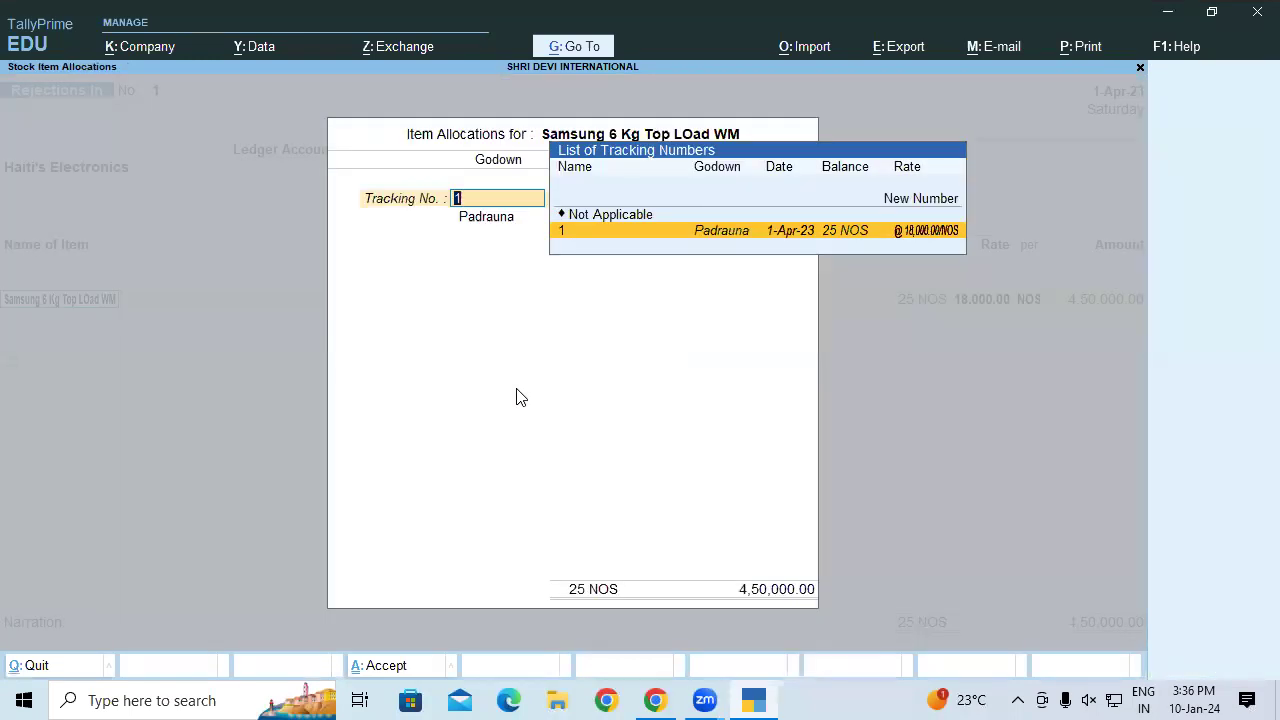
pyautogui.press('Return')
pyautogui.press('Return')
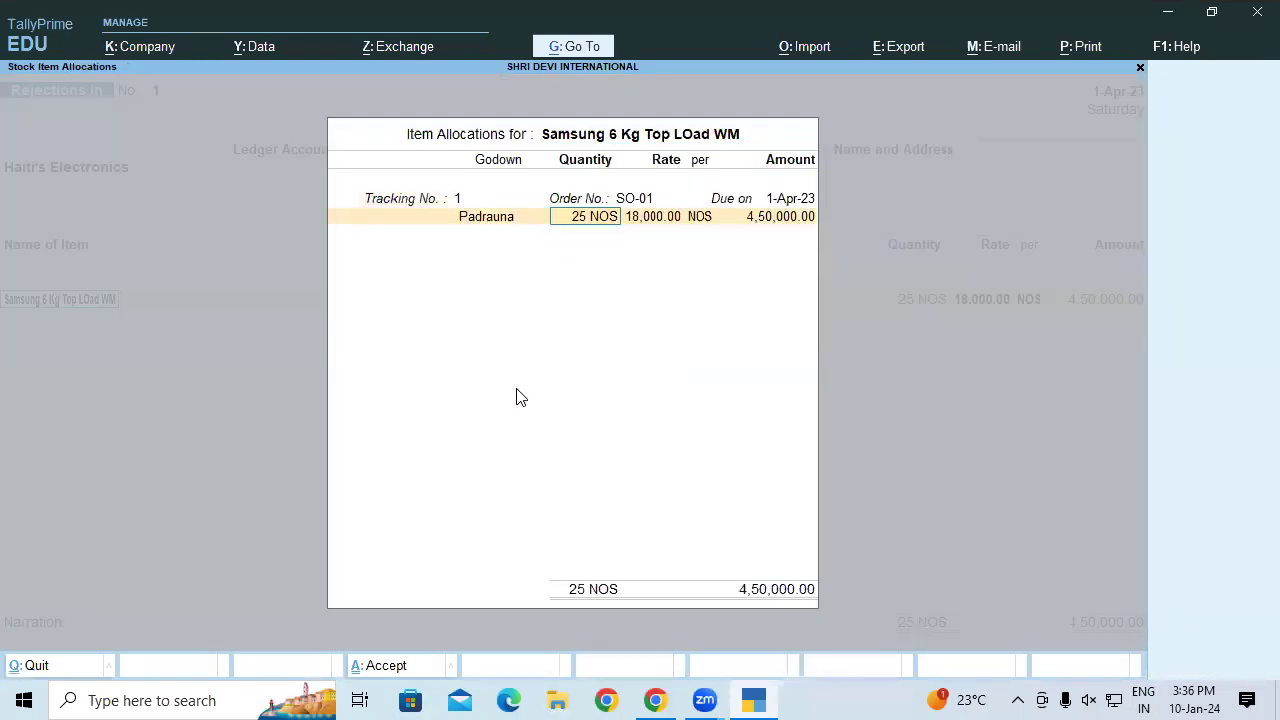
pyautogui.write('3')
pyautogui.press('Return')
pyautogui.press('Return')
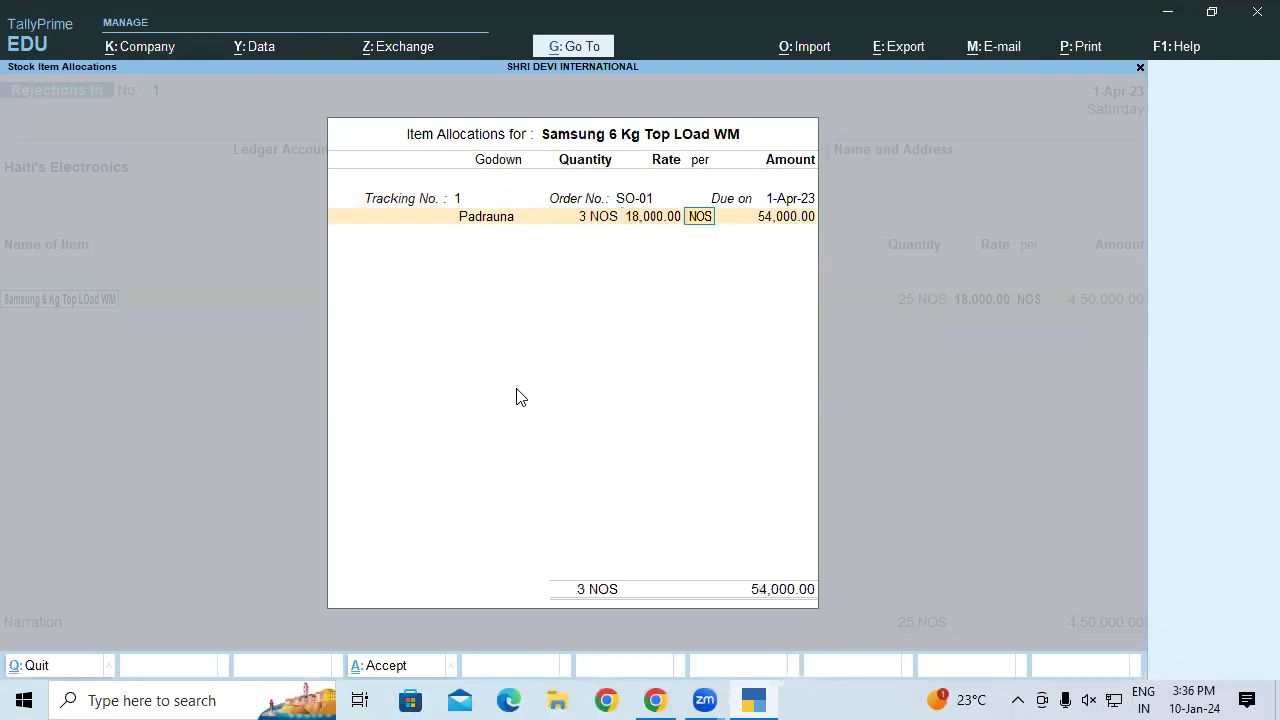
# Step: Finish the item allocation and save the Rejections In voucher with an empty narration
pyautogui.press('Return')
pyautogui.press('Return')
pyautogui.press('Return')
pyautogui.press('Return')
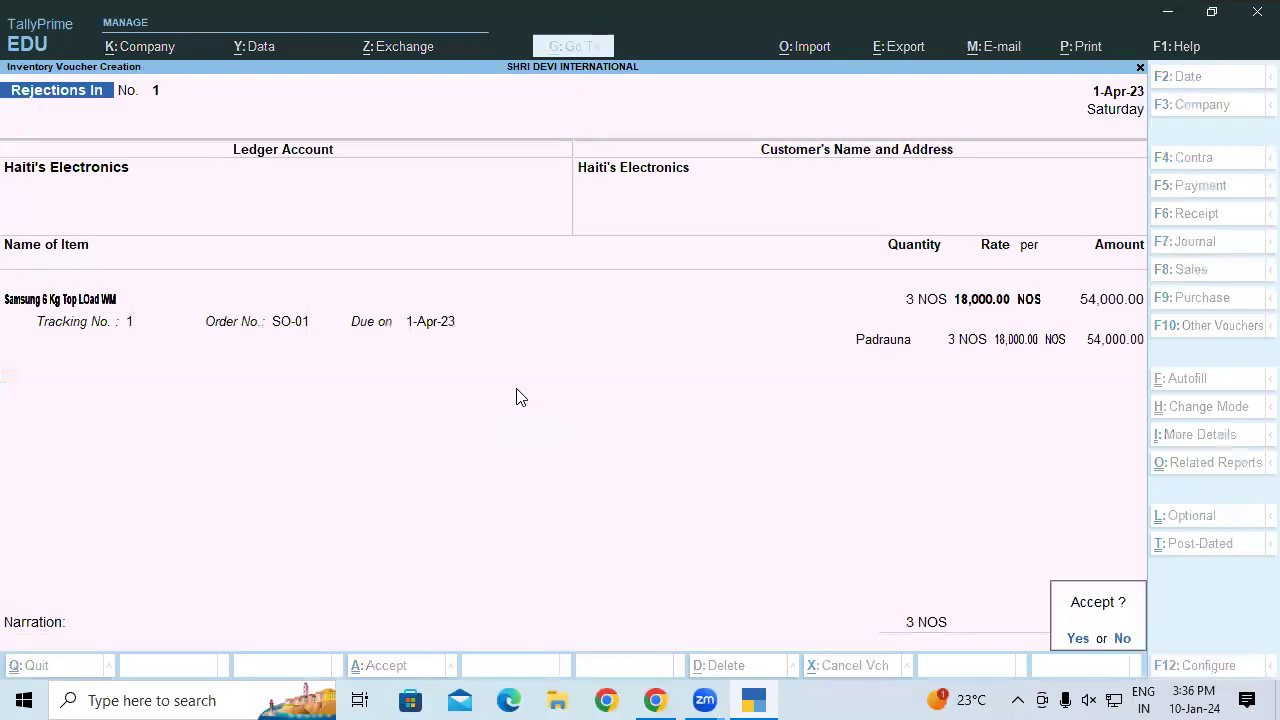
pyautogui.press('Return')
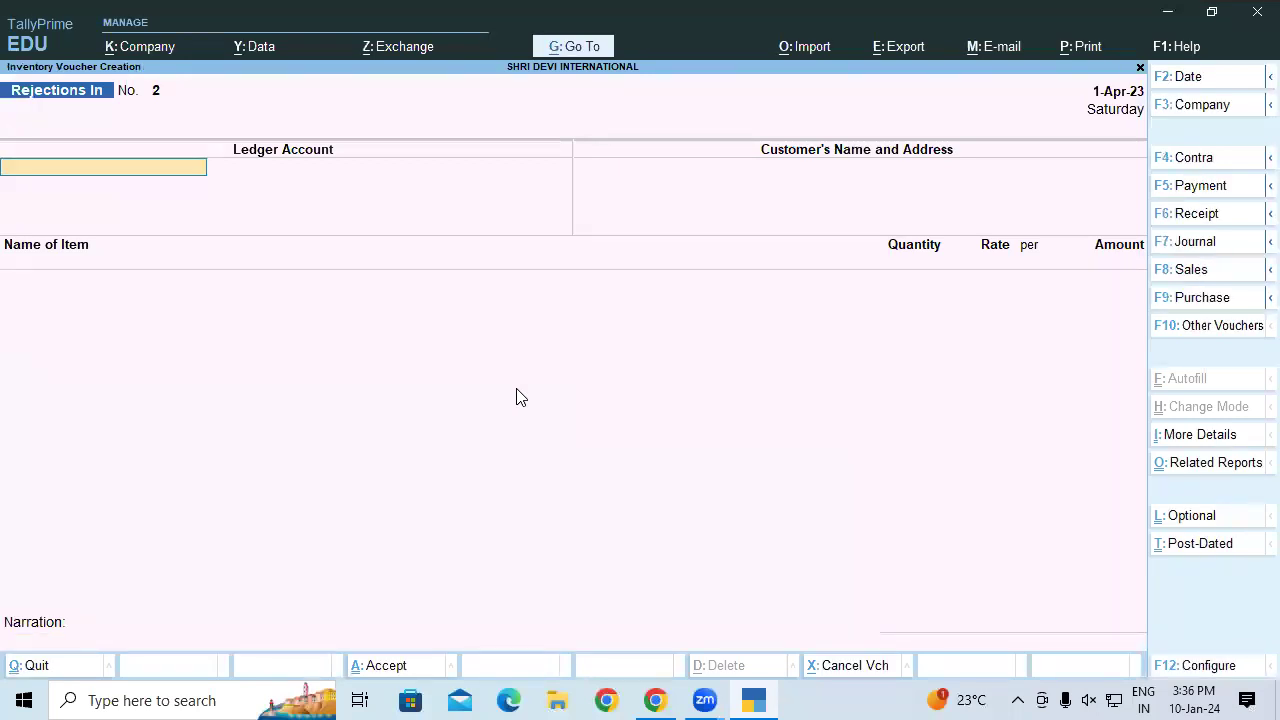
# Step: Display the Stock Vouchers report for Samsung 6 Kg Top LOad WM
pyautogui.hotkey('alt', 'g')
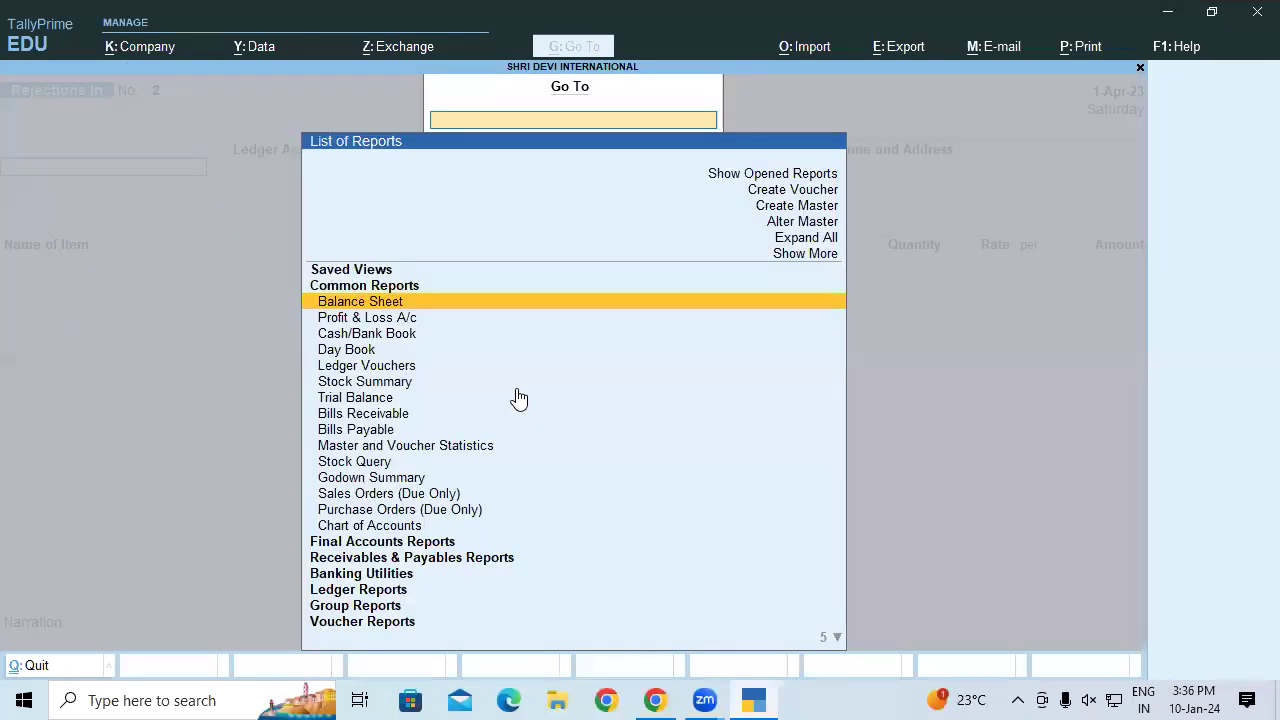
pyautogui.write('Stock Vou')
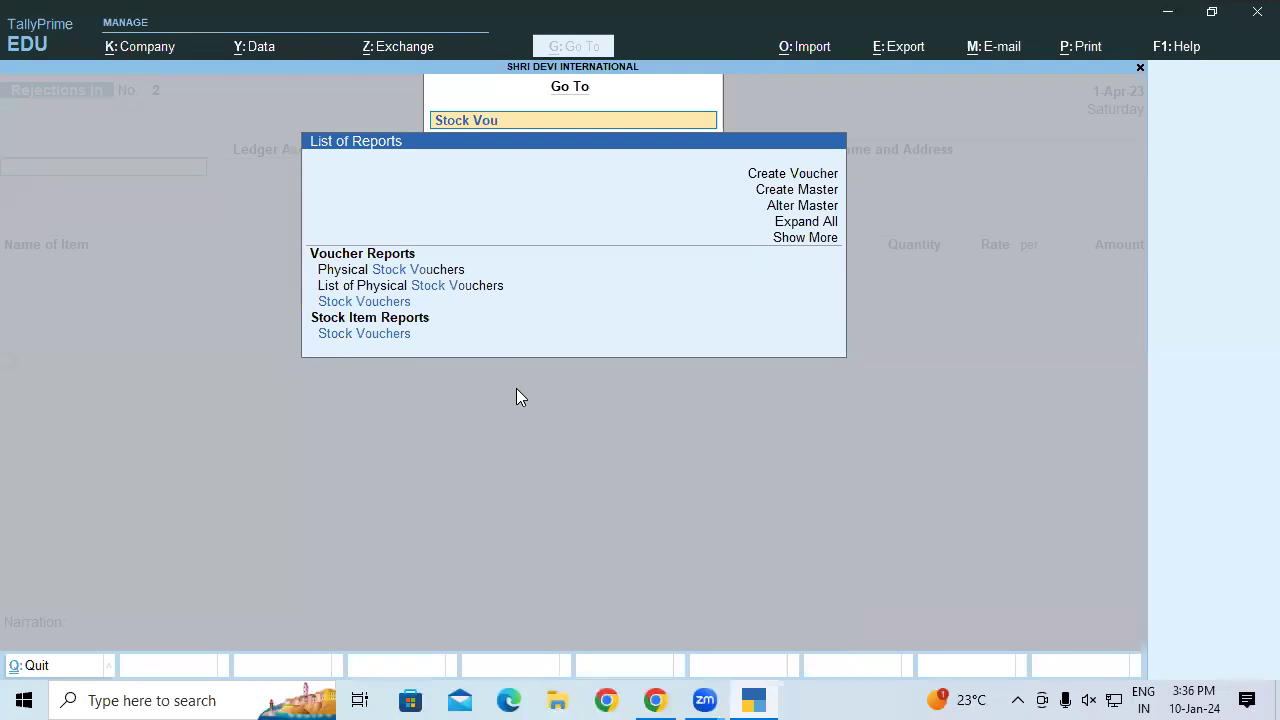
pyautogui.press('Down')
pyautogui.press('Up')
pyautogui.press('Return')
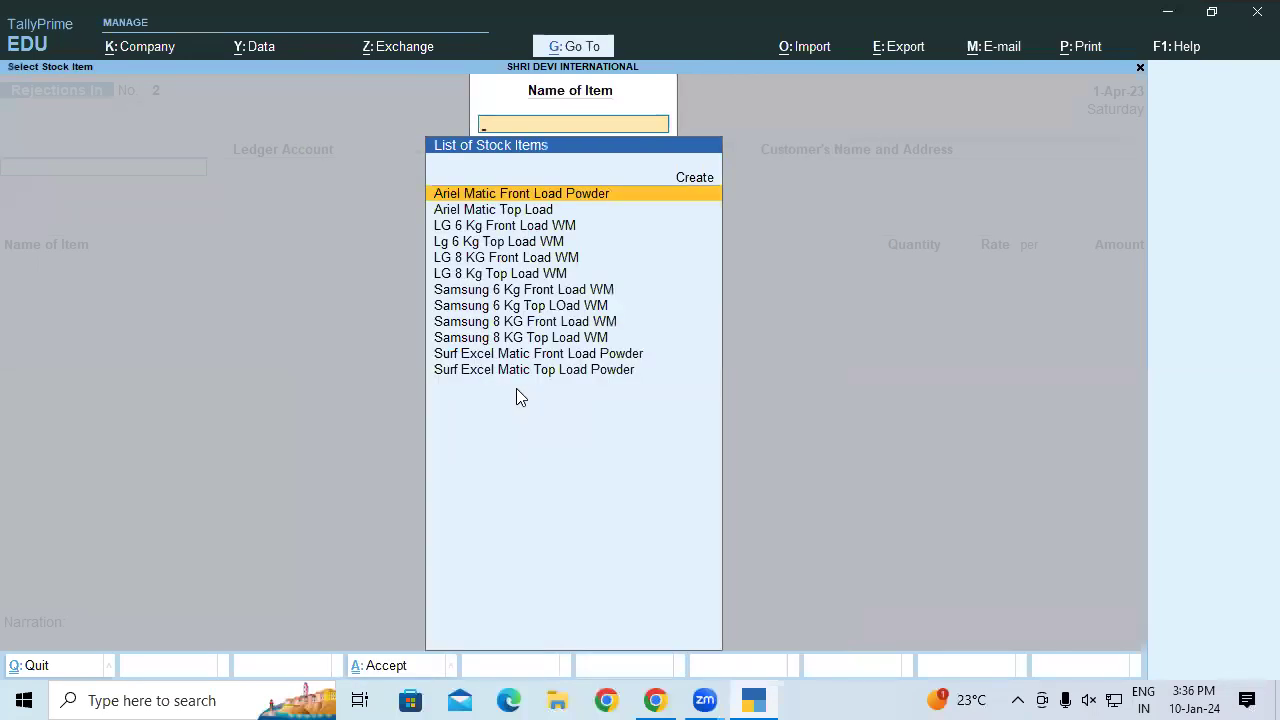
pyautogui.press('Down')
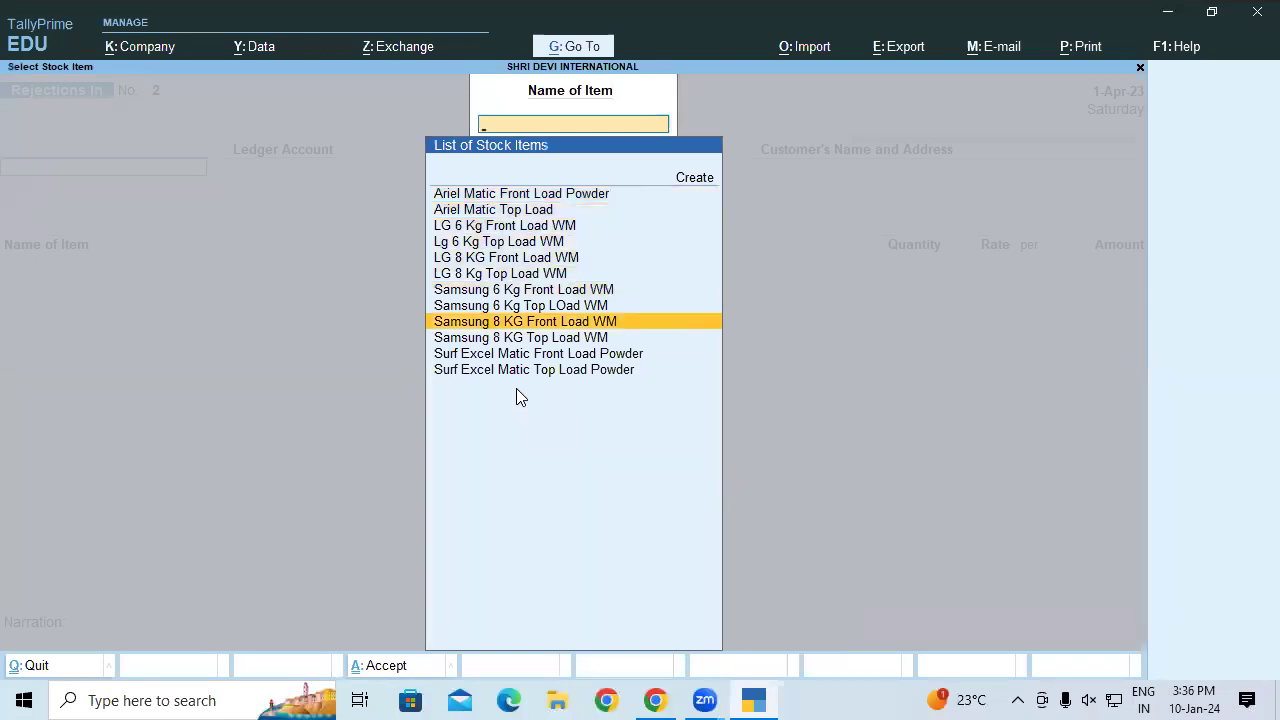
pyautogui.press('Up')
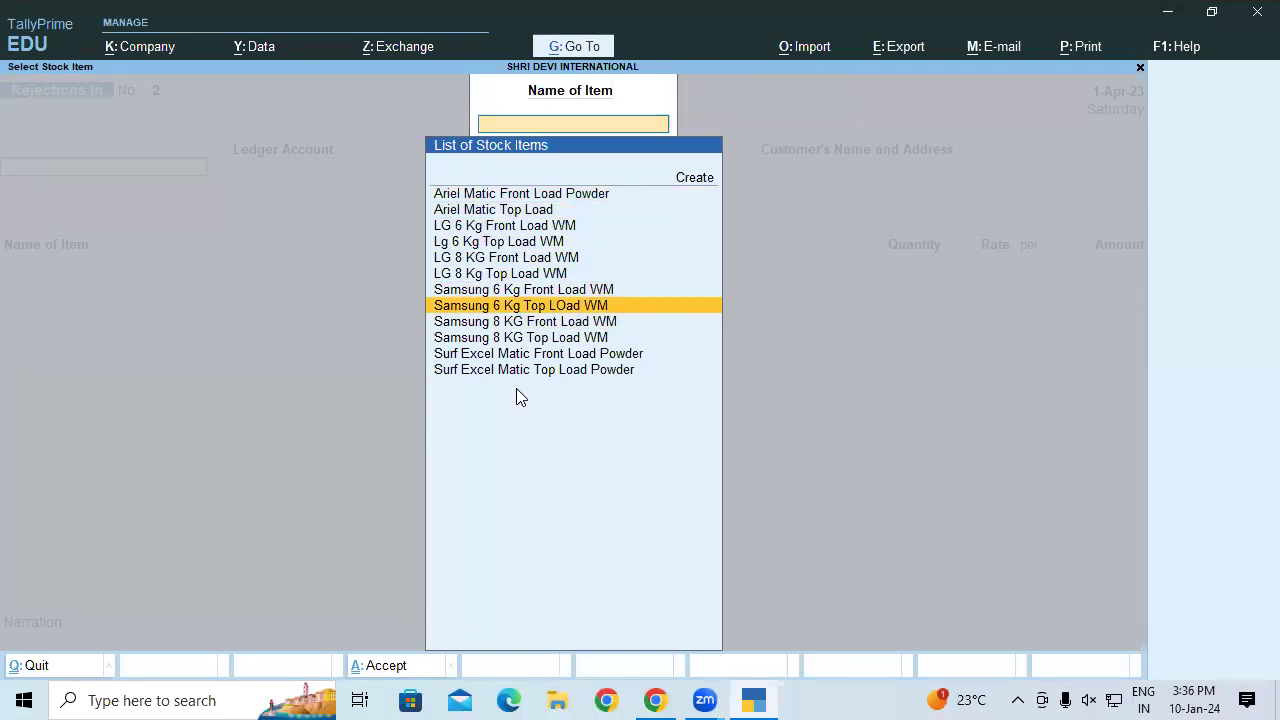
pyautogui.press('Return')
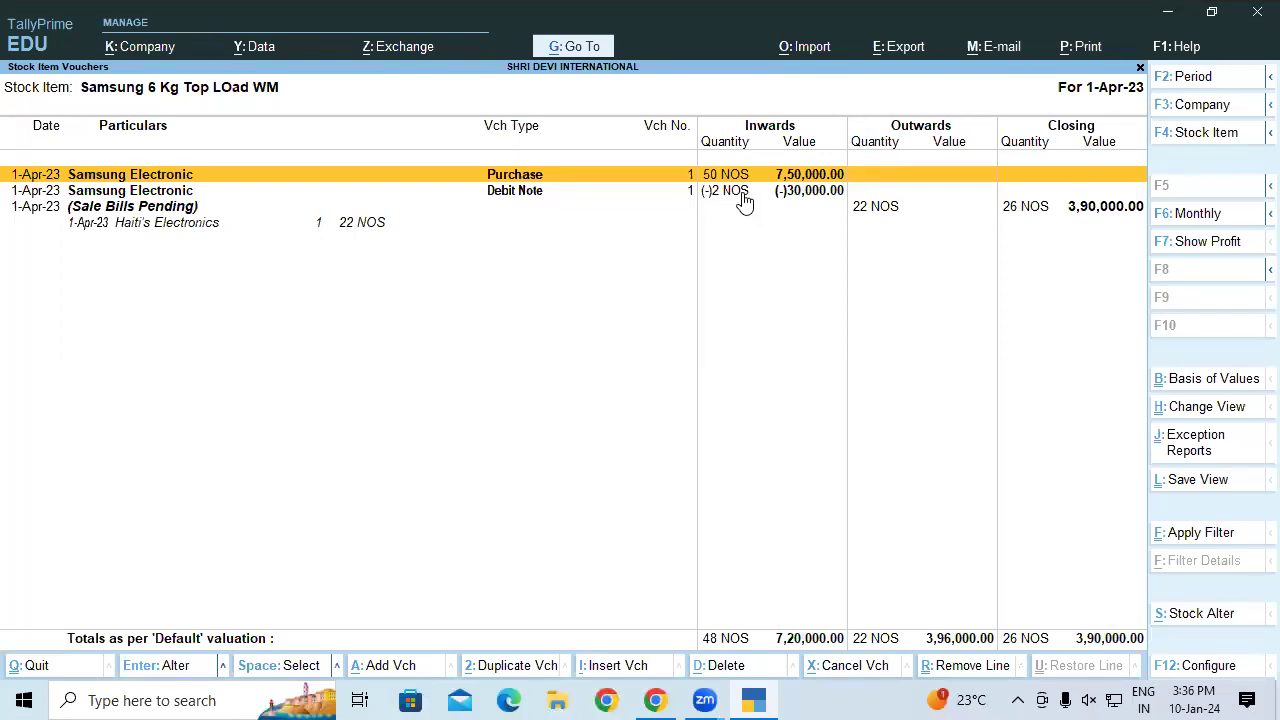
# Step: Examine the Sale Bills Pending line of the stock item report, then return to the Rejections In voucher screen
pyautogui.click(863, 218)
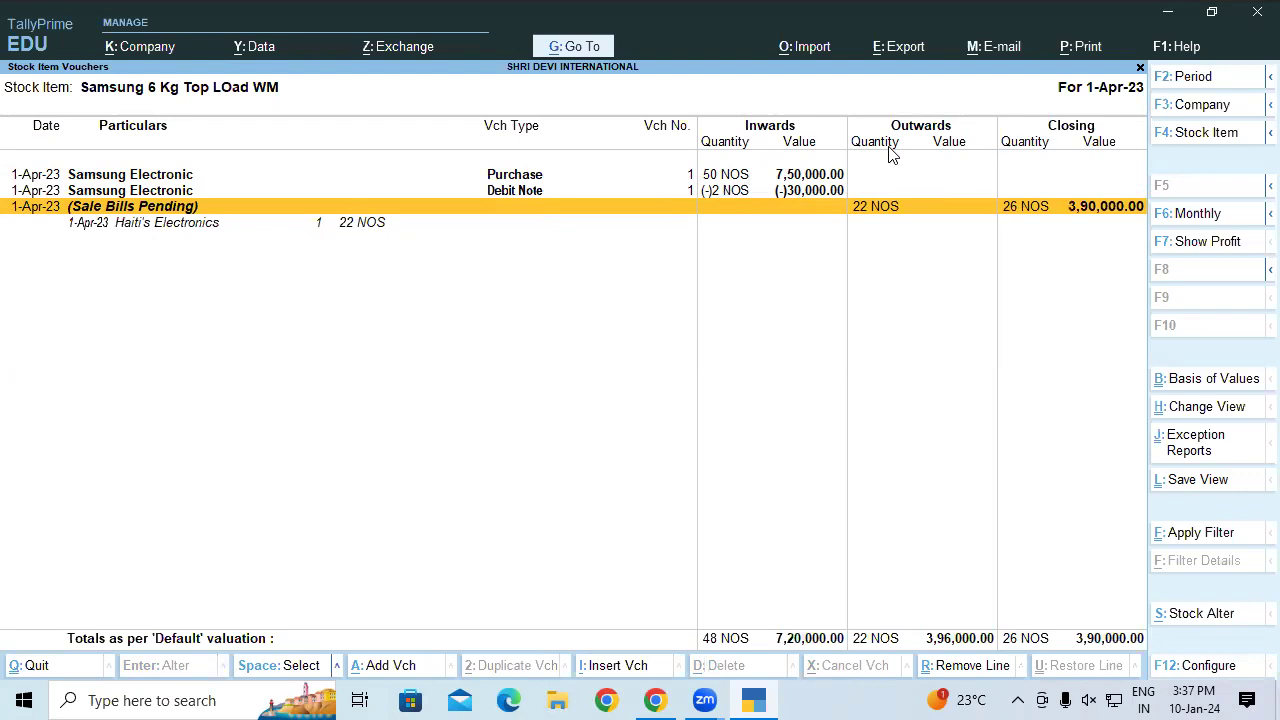
pyautogui.press('Escape')
pyautogui.press('Escape')
pyautogui.press('Escape')
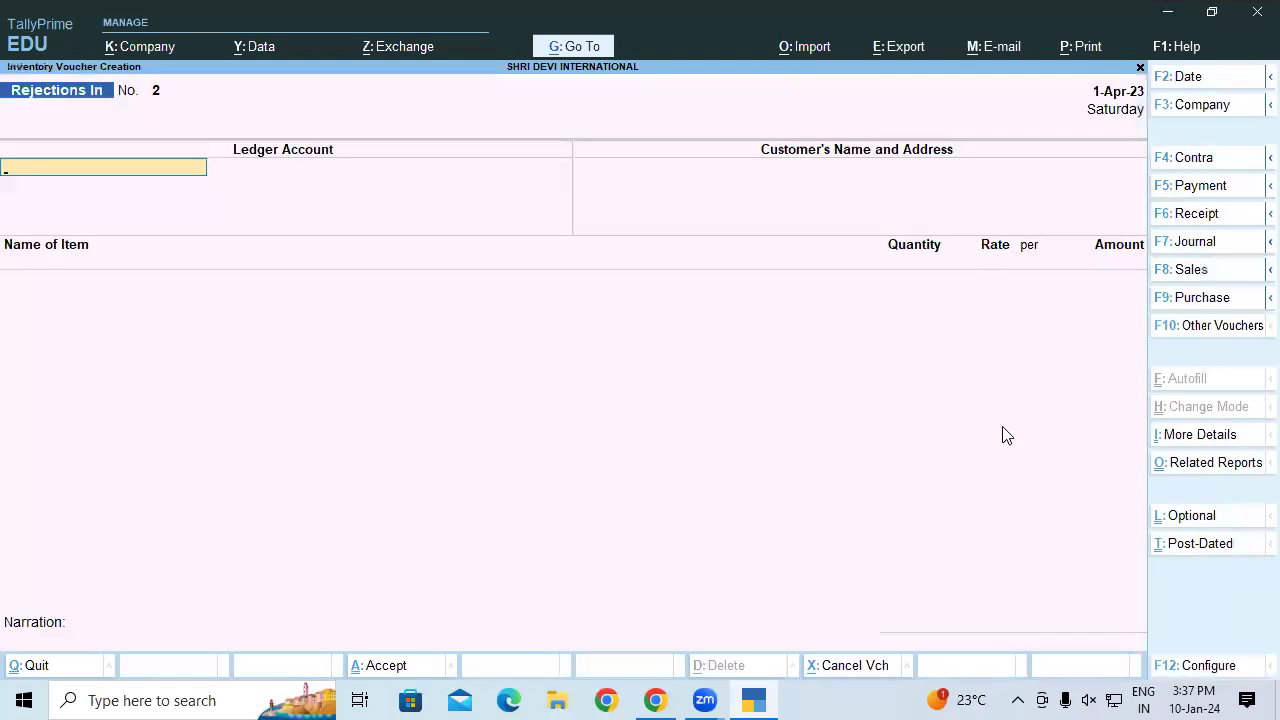
# Step: Consult the browser document's Sales Bills Pending example and display the Sales Bills Pending report in TallyPrime
pyautogui.click(655, 700)
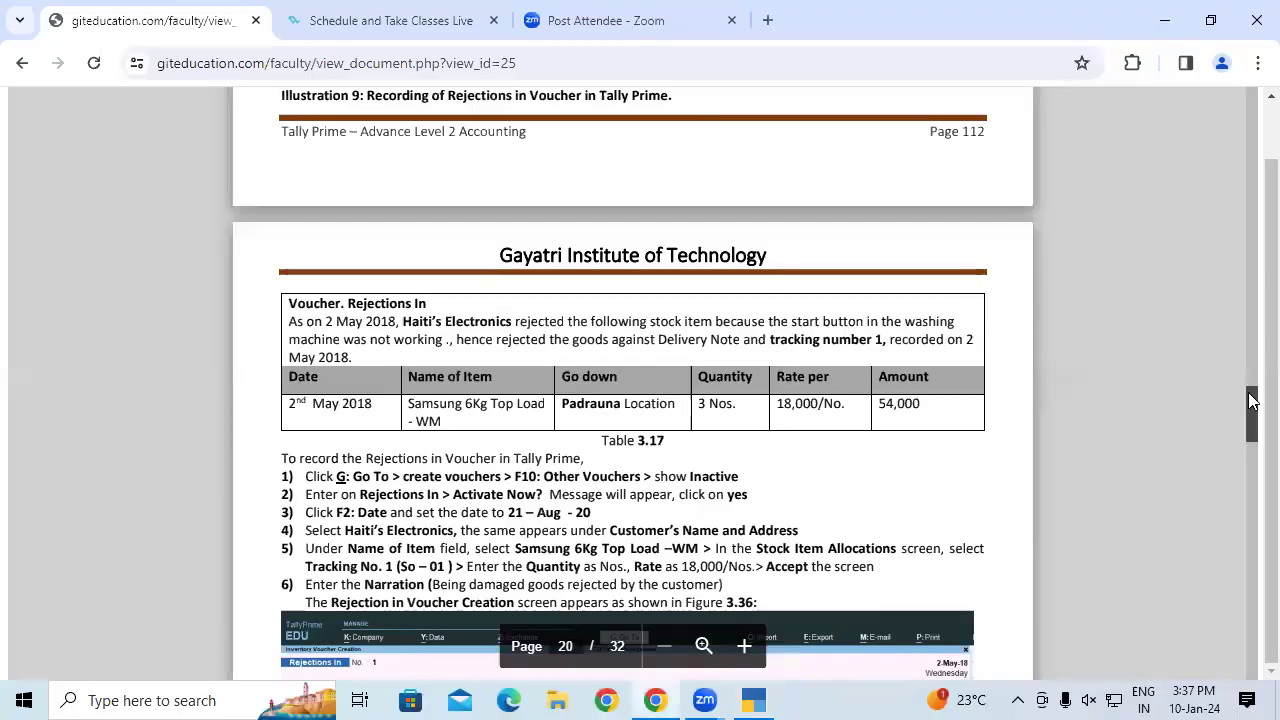
pyautogui.moveTo(1252, 420); pyautogui.dragTo(1252, 435)
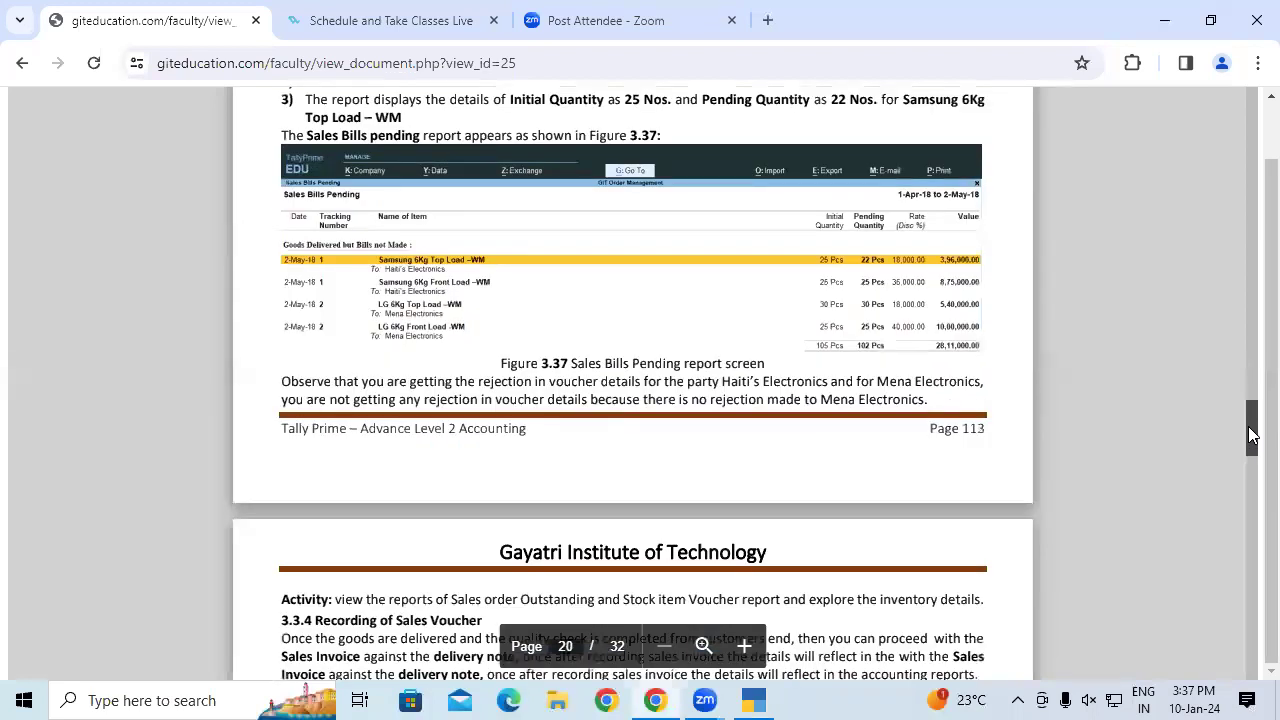
pyautogui.click(762, 697)
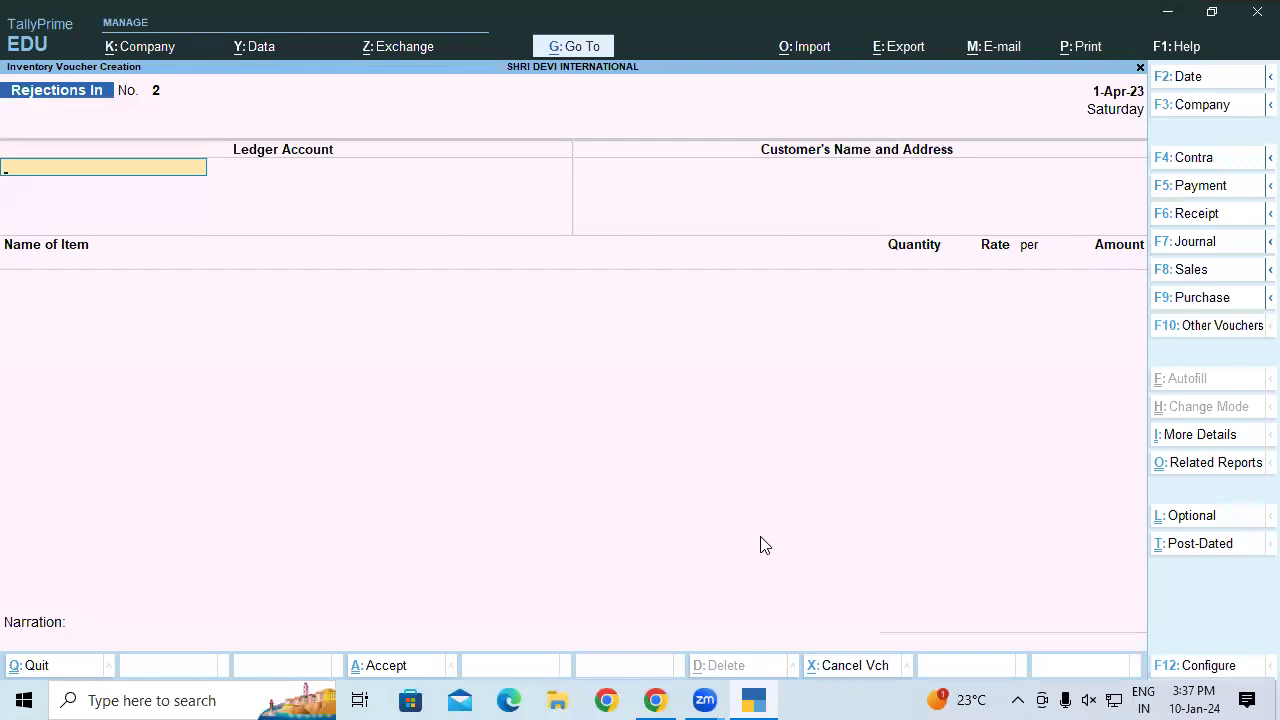
pyautogui.hotkey('alt', 'g')
pyautogui.write('Sa')
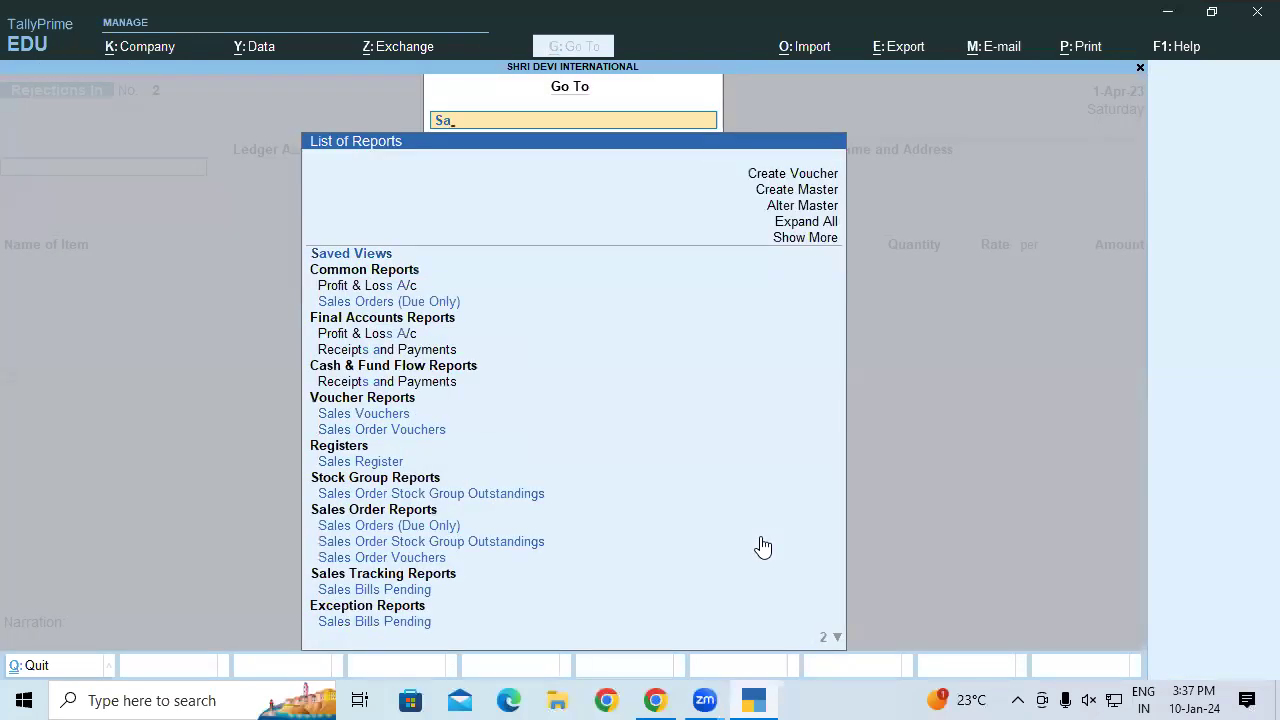
pyautogui.write('les')
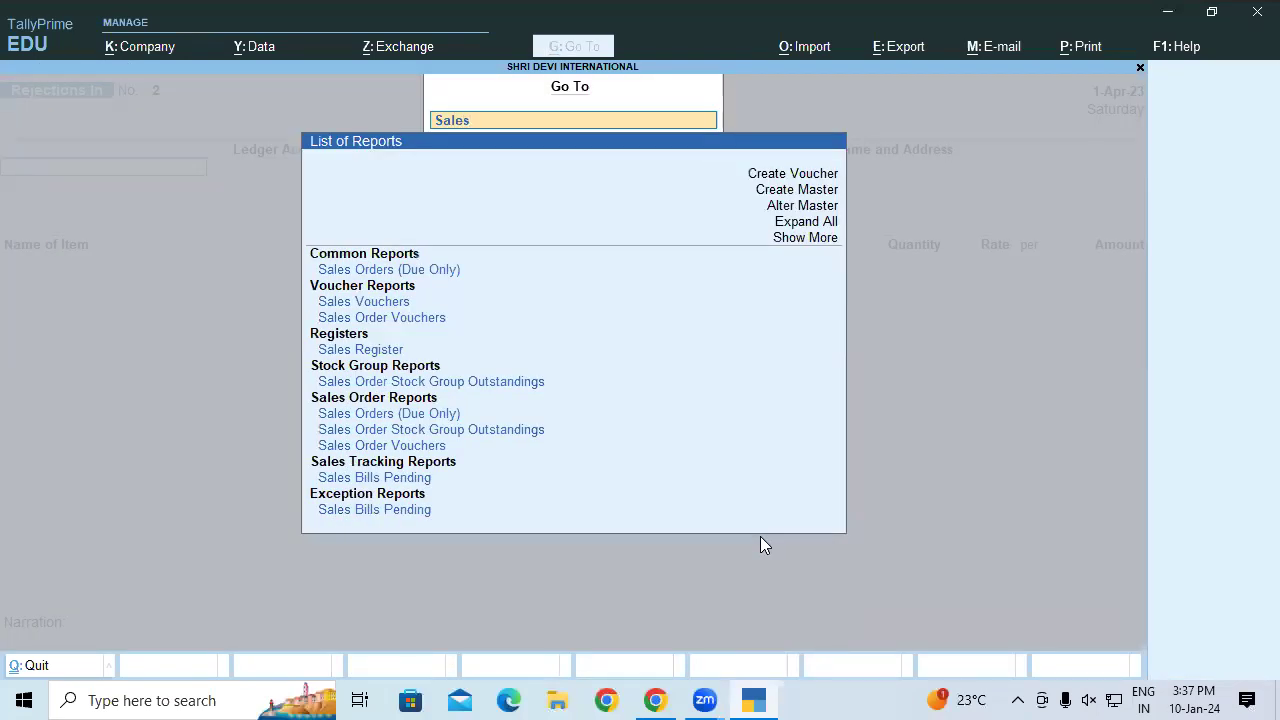
pyautogui.click(395, 485)
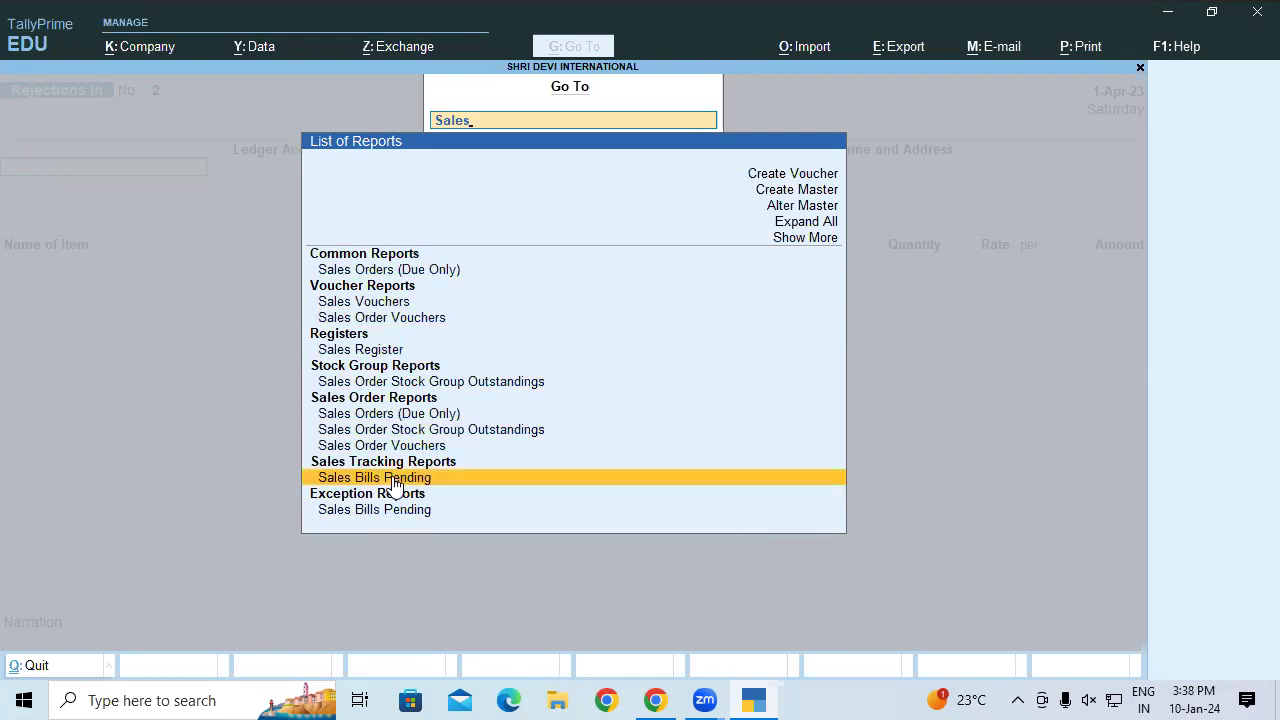
pyautogui.click(395, 485)
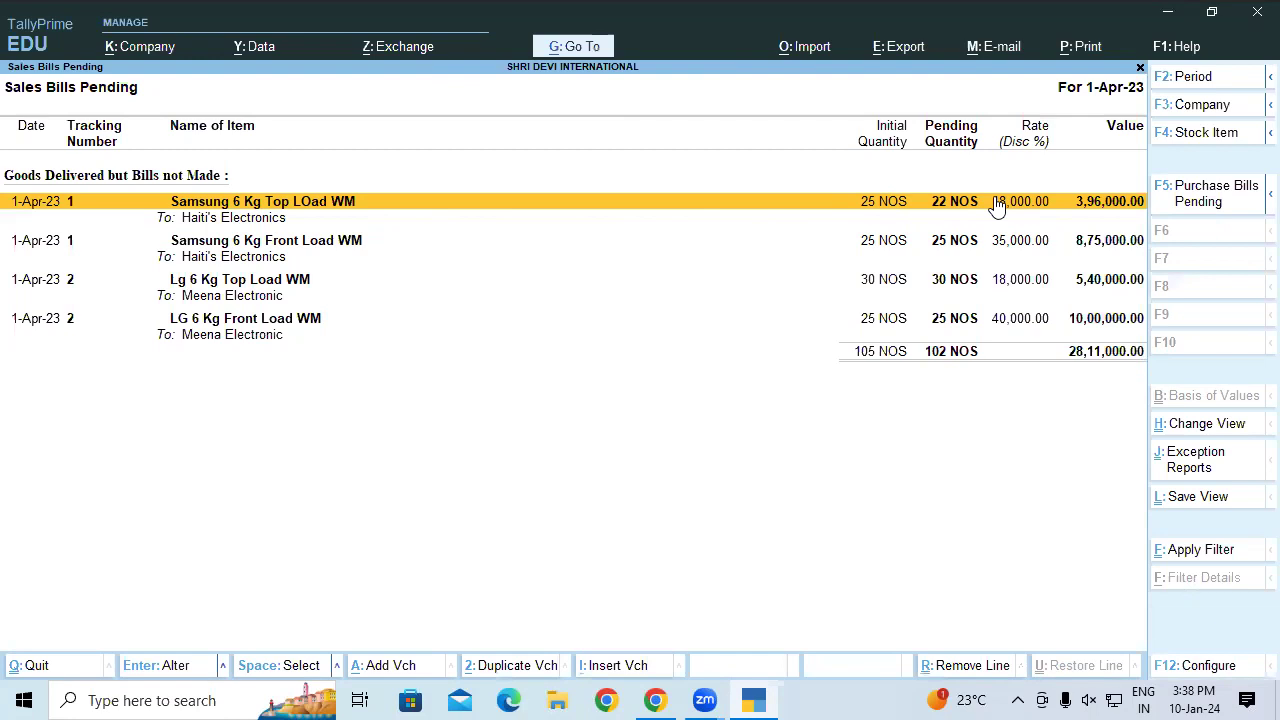
# Step: Close the Sales Bills Pending report and start a new Sales voucher
pyautogui.hotkey('alt', 'a')
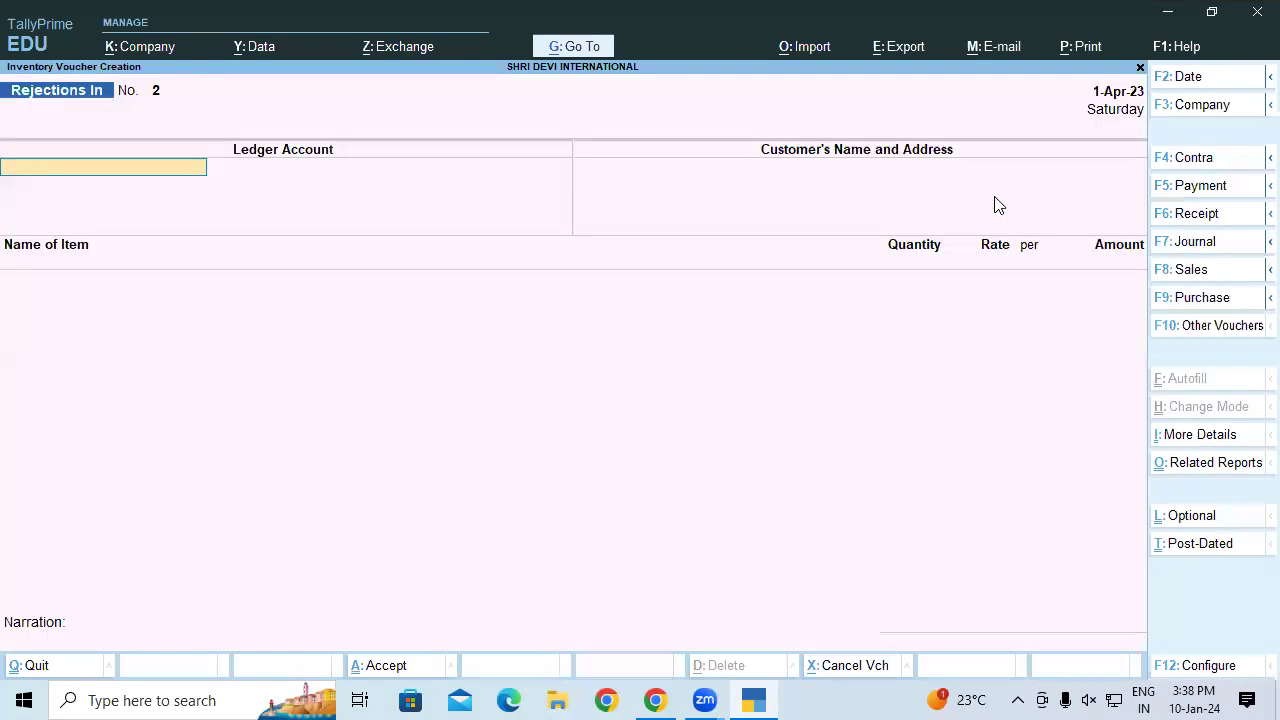
pyautogui.press('Escape')
pyautogui.press('Return')
pyautogui.press('F9')
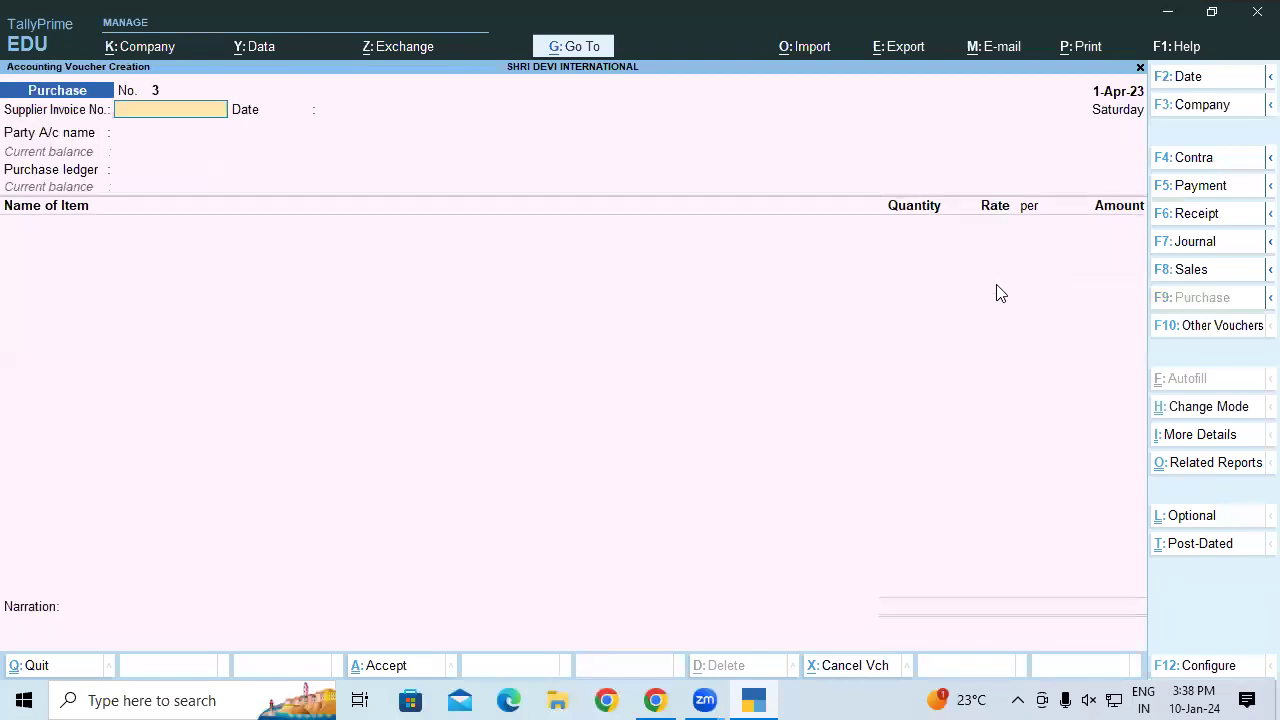
pyautogui.press('F8')
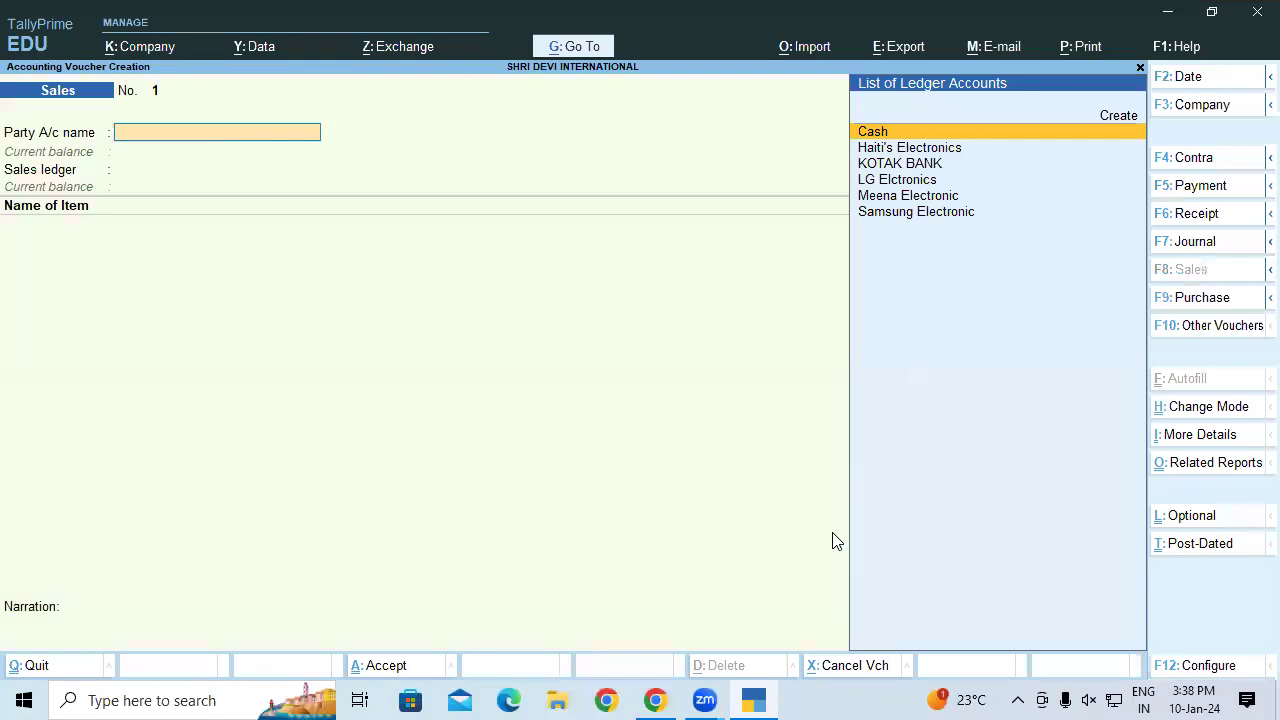
# Step: Read Illustration 10 on recording the Sales voucher in the browser document, then return to TallyPrime
pyautogui.click(772, 697)
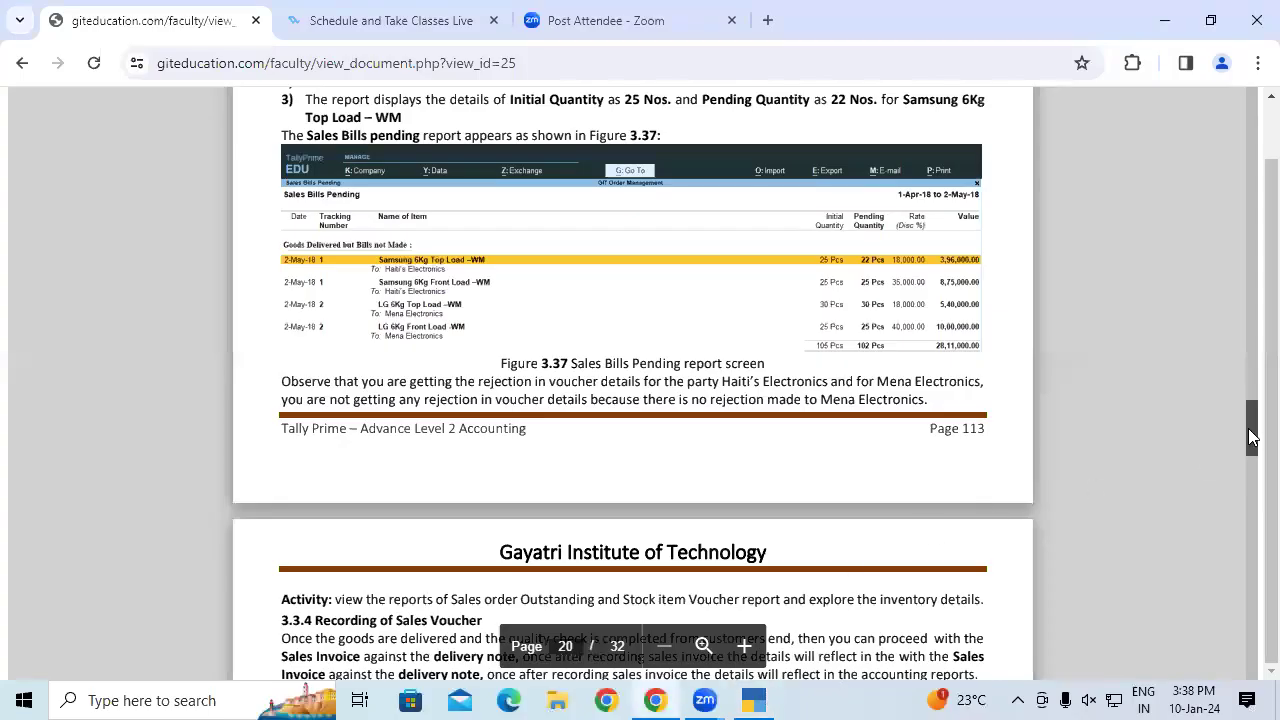
pyautogui.scroll(-5, 1250, 436)
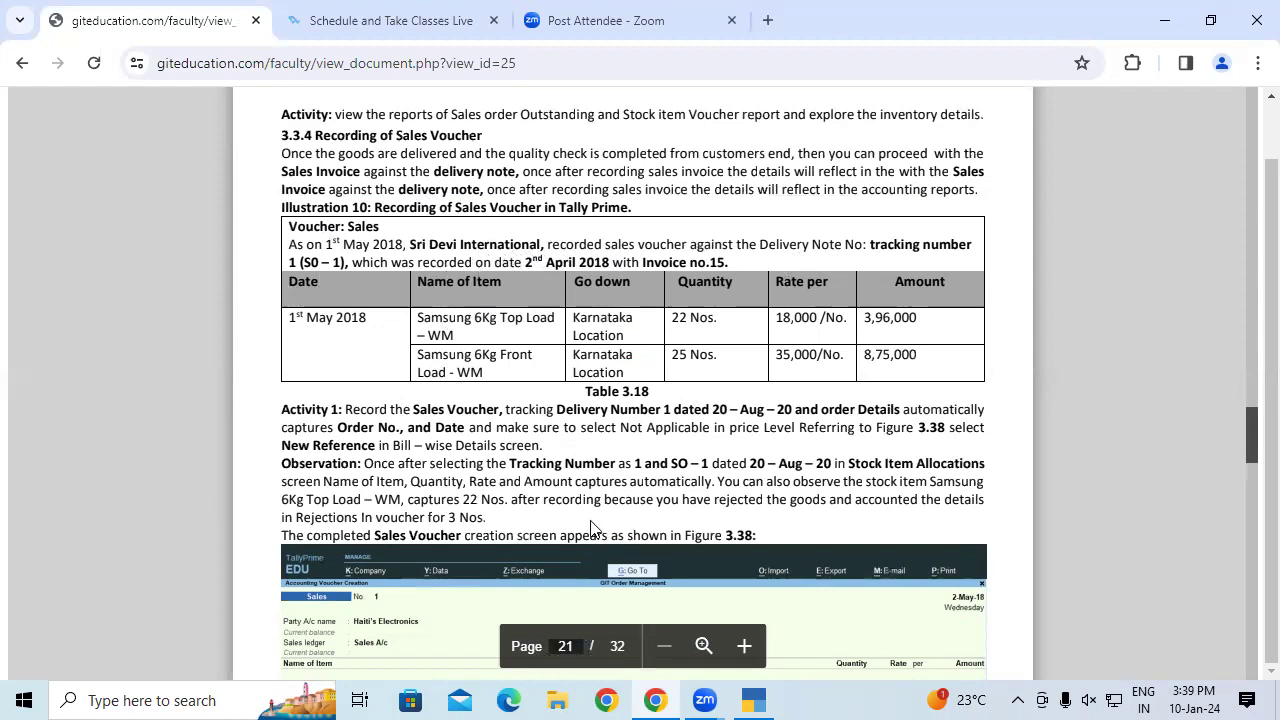
pyautogui.click(752, 699)
# Step: Choose Haiti's Electronics as the Sales voucher's party and delivery note 1 dated 1-Apr-23 as its tracking number
pyautogui.write('H')
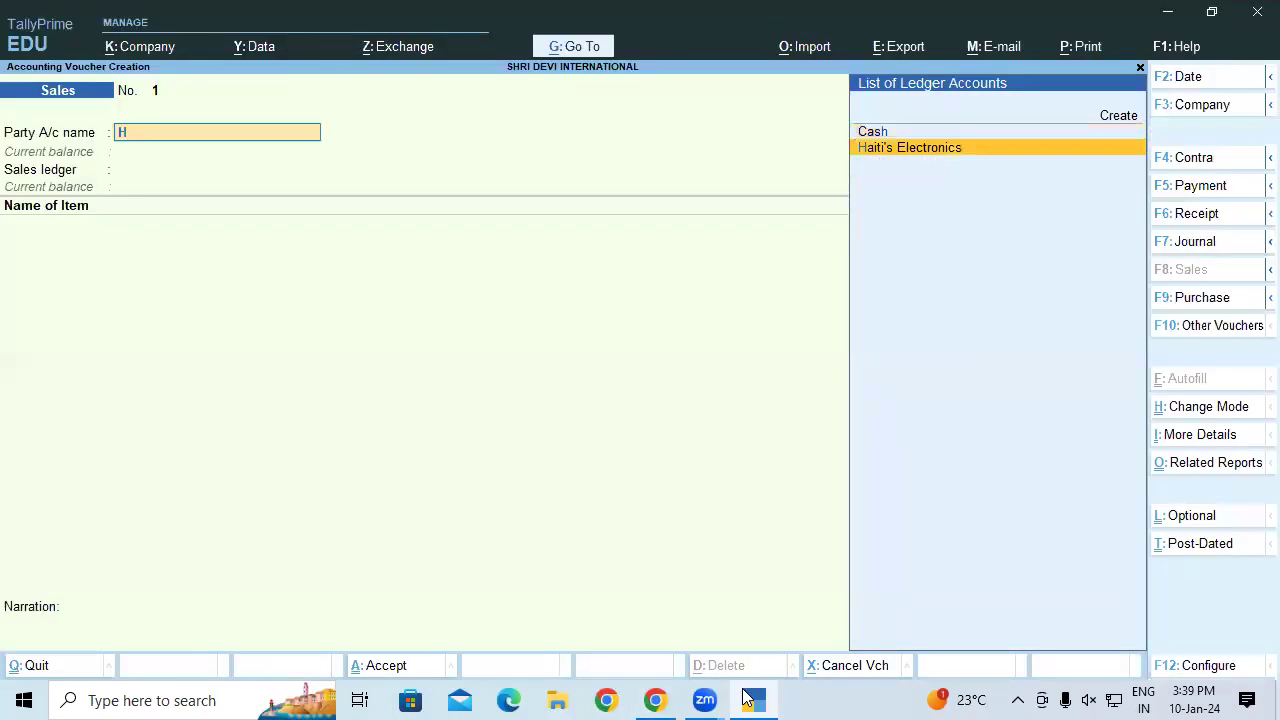
pyautogui.press('Return')
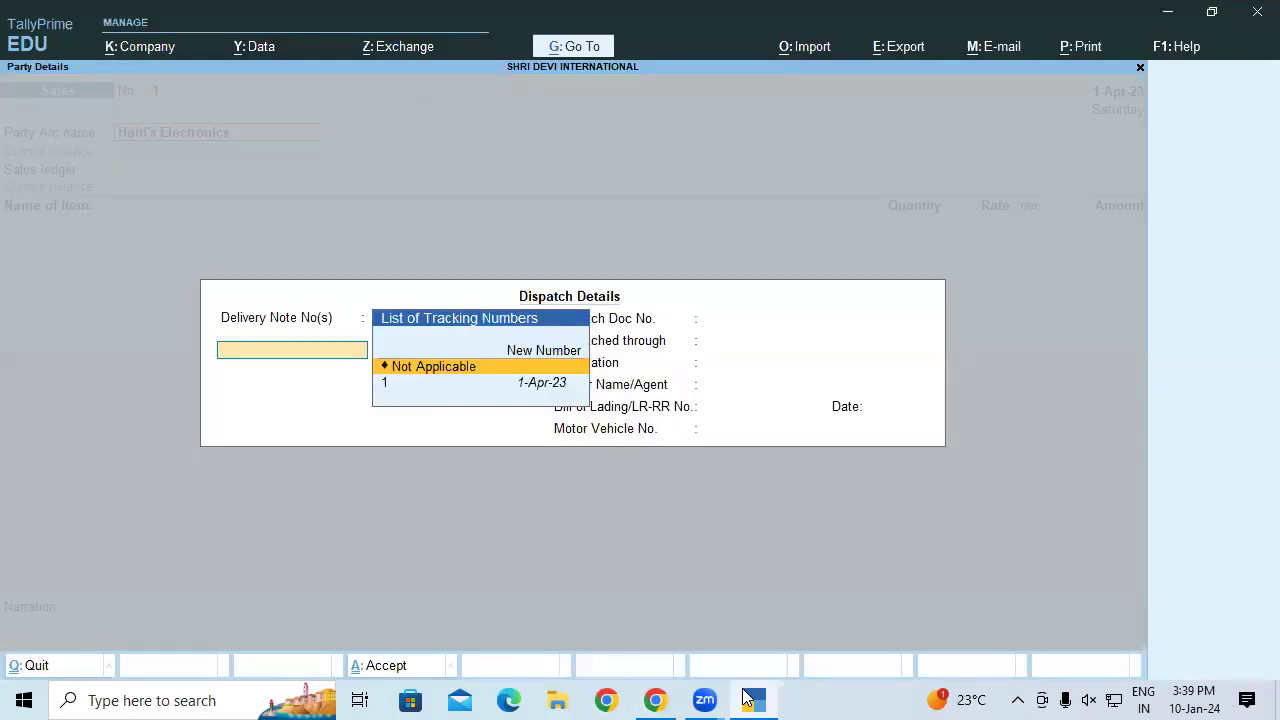
pyautogui.press('Down')
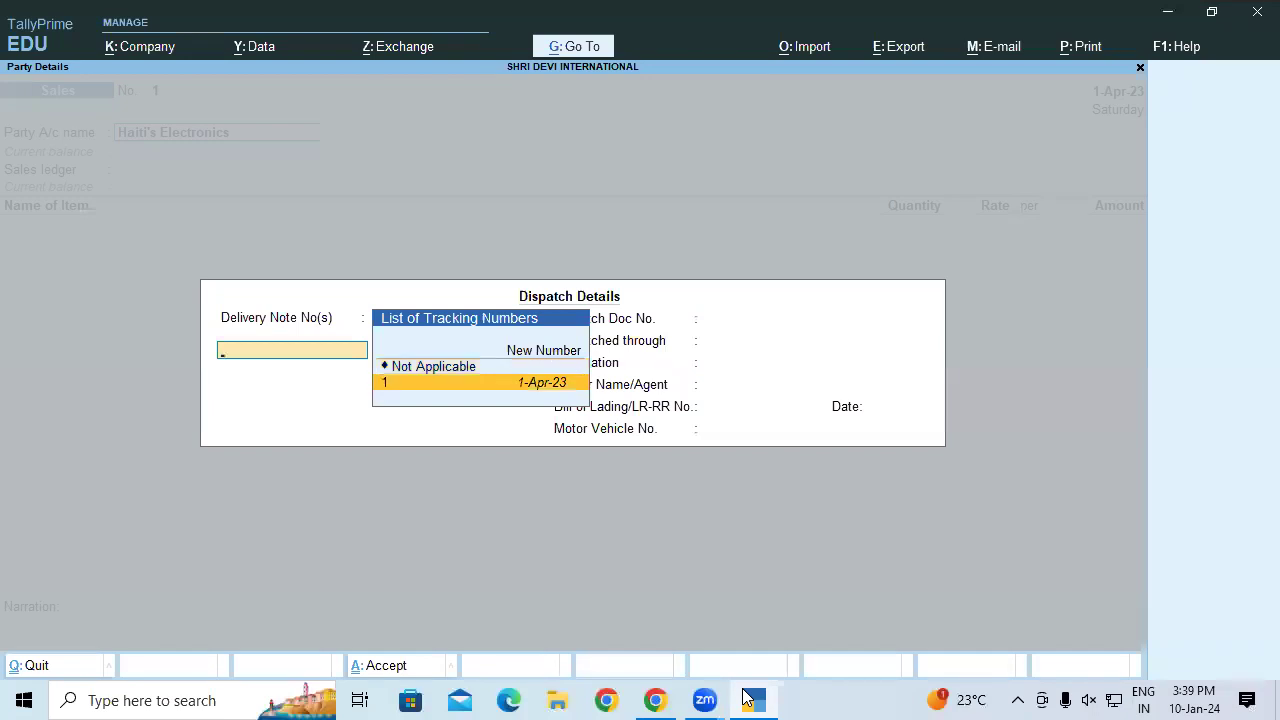
pyautogui.press('Return')
# Step: Accept the remaining dispatch and party details for Haiti's Electronics and use Sales A/c as the sales ledger
pyautogui.press('Return')
pyautogui.press('Return')
pyautogui.press('Return')
pyautogui.press('Return')
pyautogui.press('Return')
pyautogui.press('Return')
pyautogui.press('Return')
pyautogui.press('Return')
pyautogui.press('Return')
pyautogui.press('Return')
pyautogui.press('Return')
pyautogui.press('Return')
pyautogui.press('Return')
pyautogui.press('Return')
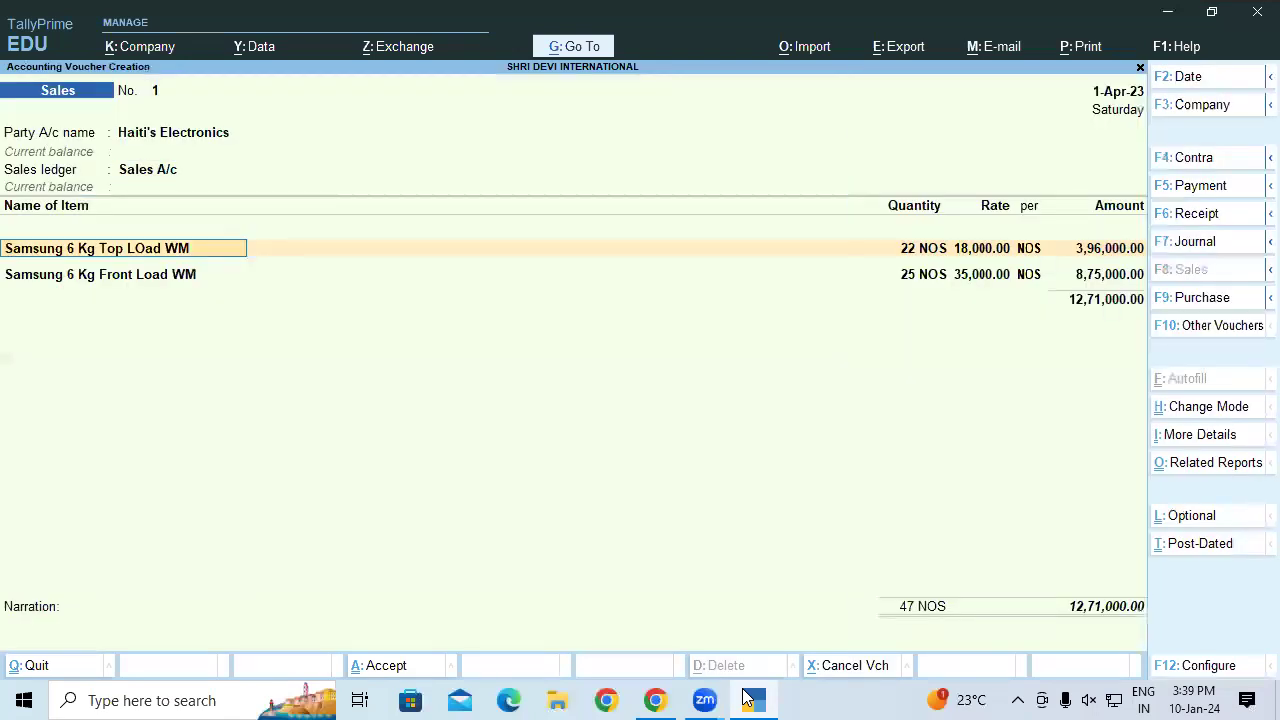
# Step: Allocate 22 NOS of Samsung 6 Kg Top LOad WM at 18,000 against tracking number 1 and order SO-01 from Padrauna
pyautogui.press('Return')
pyautogui.press('Return')
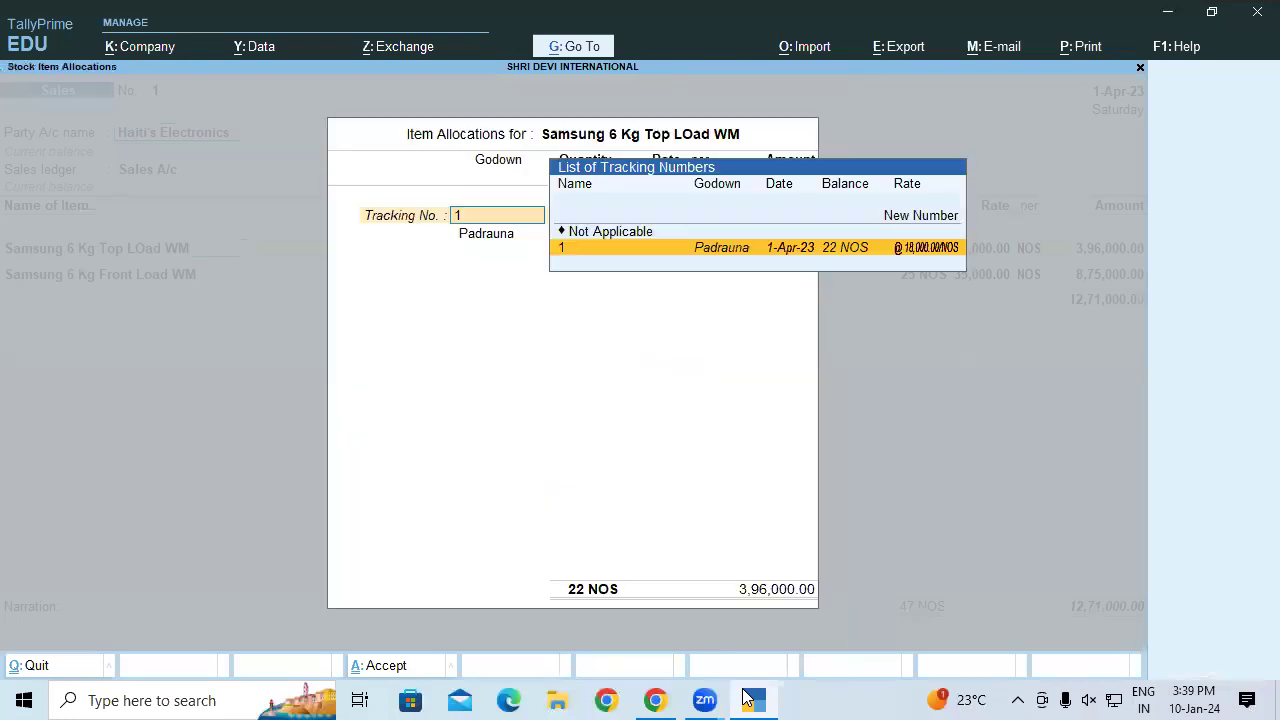
pyautogui.press('Return')
pyautogui.press('Return')
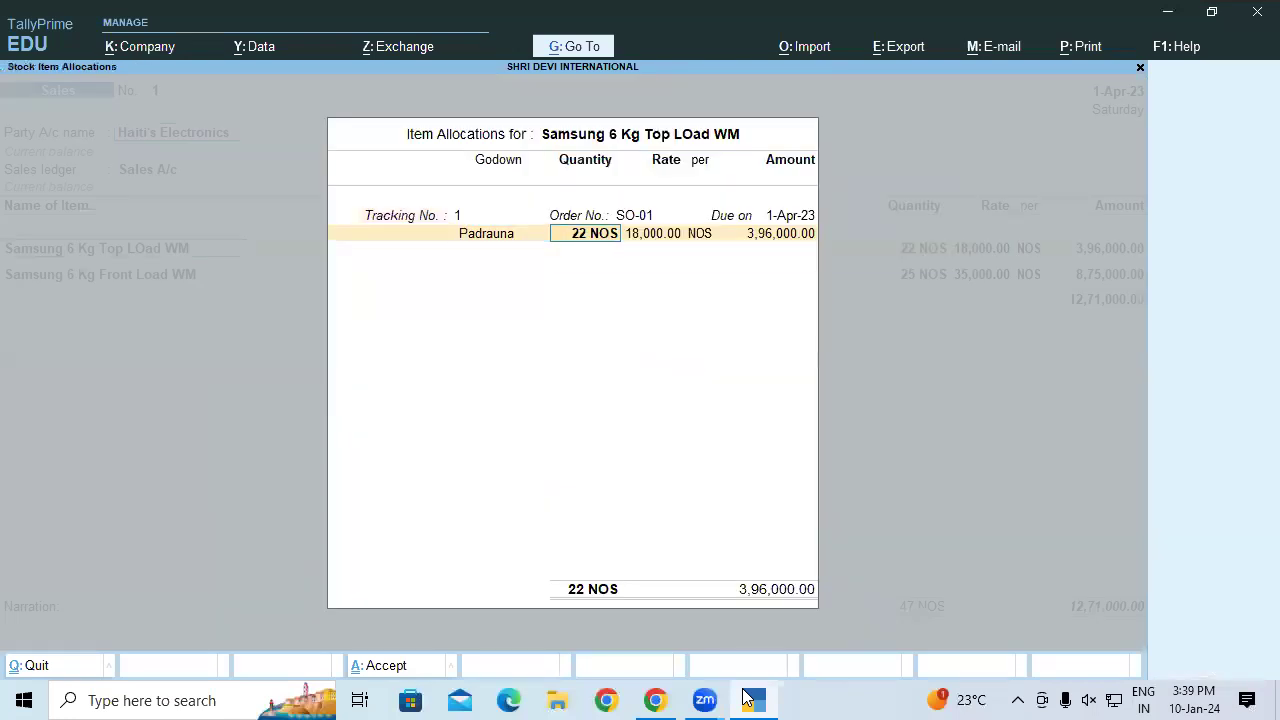
pyautogui.press('Return')
pyautogui.press('Return')
pyautogui.press('Return')
pyautogui.press('Return')
pyautogui.press('Return')
pyautogui.press('Return')
pyautogui.press('Return')
pyautogui.press('Return')
pyautogui.press('Return')
# Step: Allocate 25 NOS of Samsung 6 Kg Front Load WM at 35,000 against tracking number 1 from Padrauna
pyautogui.press('Return')
pyautogui.press('Return')
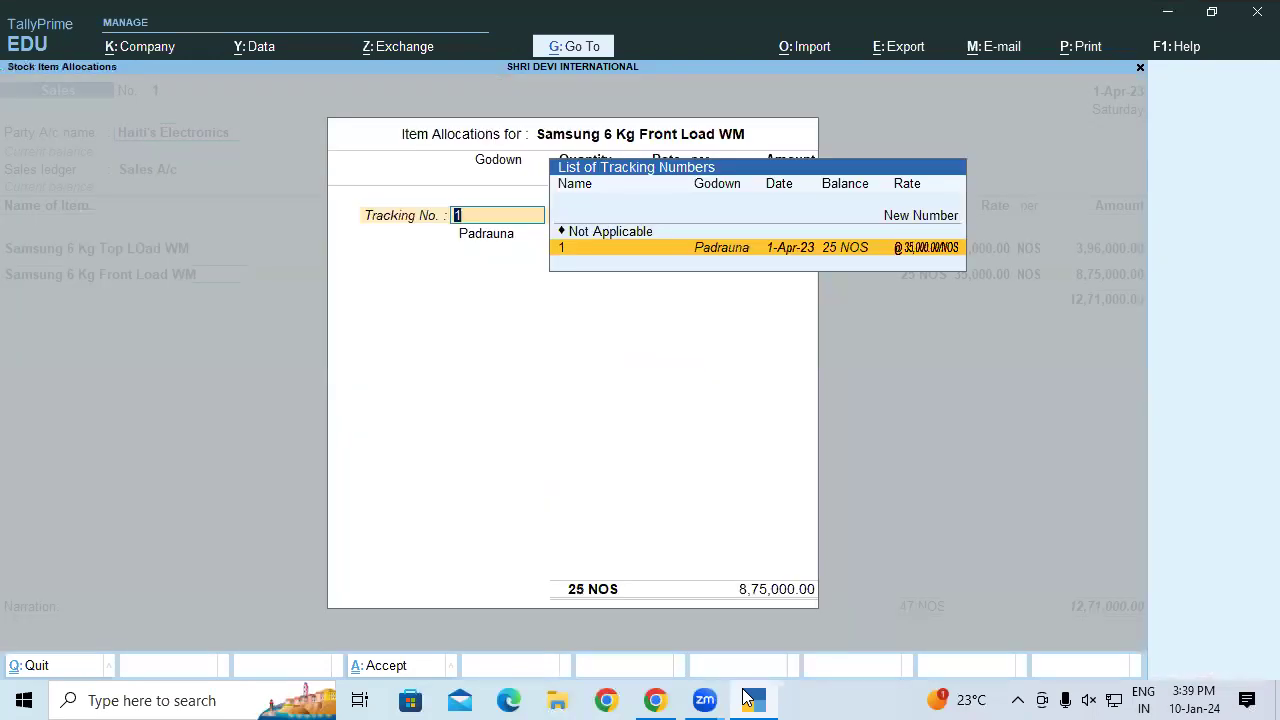
pyautogui.press('Return')
pyautogui.press('Return')
pyautogui.press('Return')
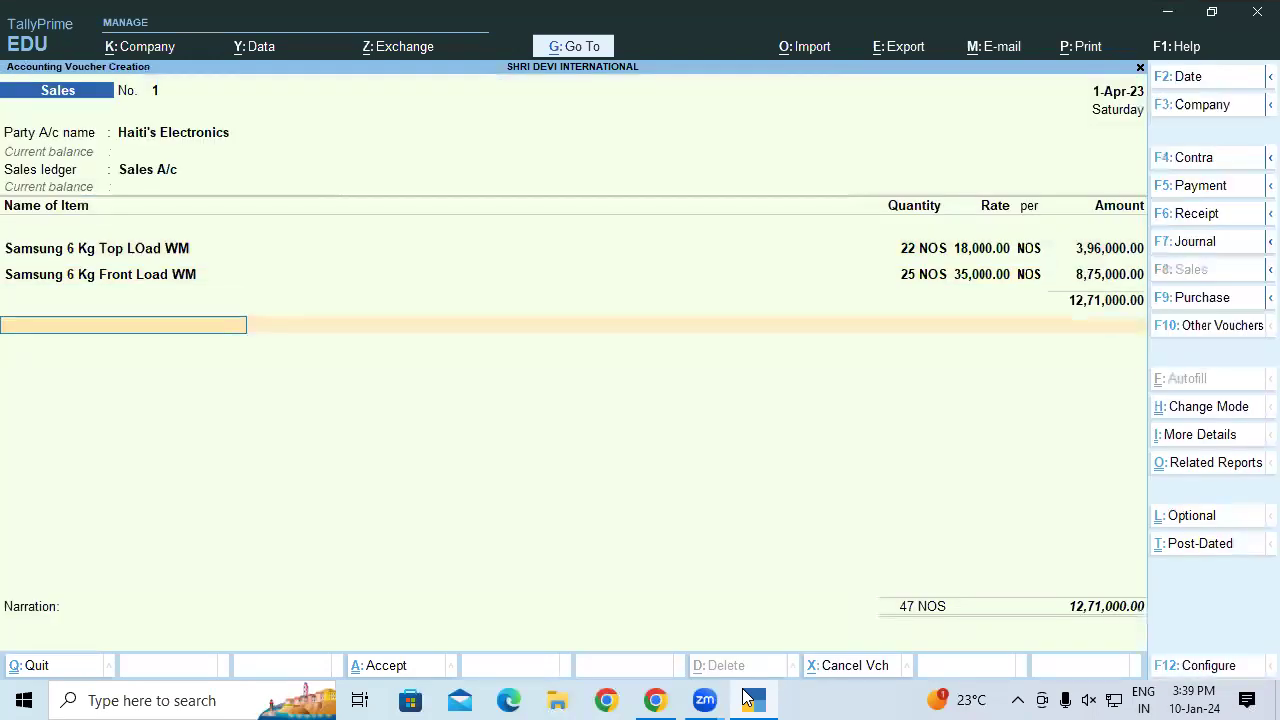
# Step: End the item list, bill the full amount to Haiti's Electronics as New Ref 1, and save the Sales voucher without narration
pyautogui.press('Return')
pyautogui.press('Return')
pyautogui.press('Return')
pyautogui.press('Return')
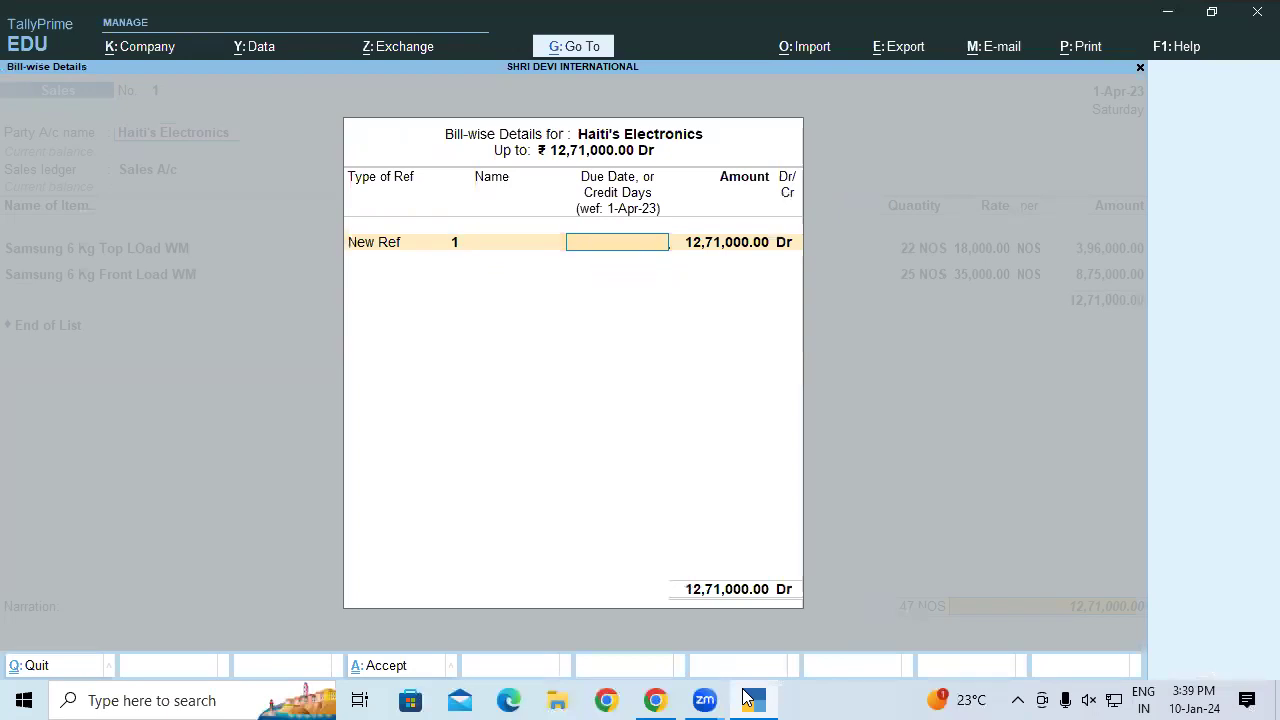
pyautogui.press('Return')
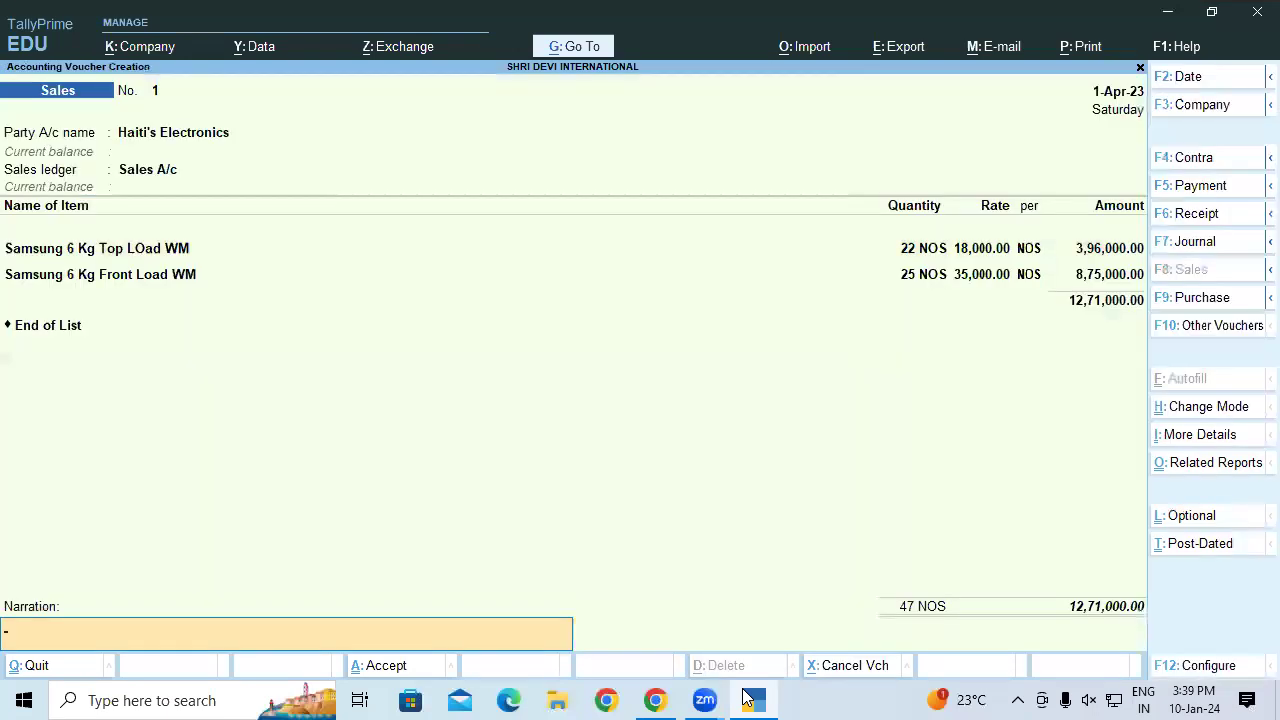
pyautogui.press('Return')
pyautogui.press('Return')
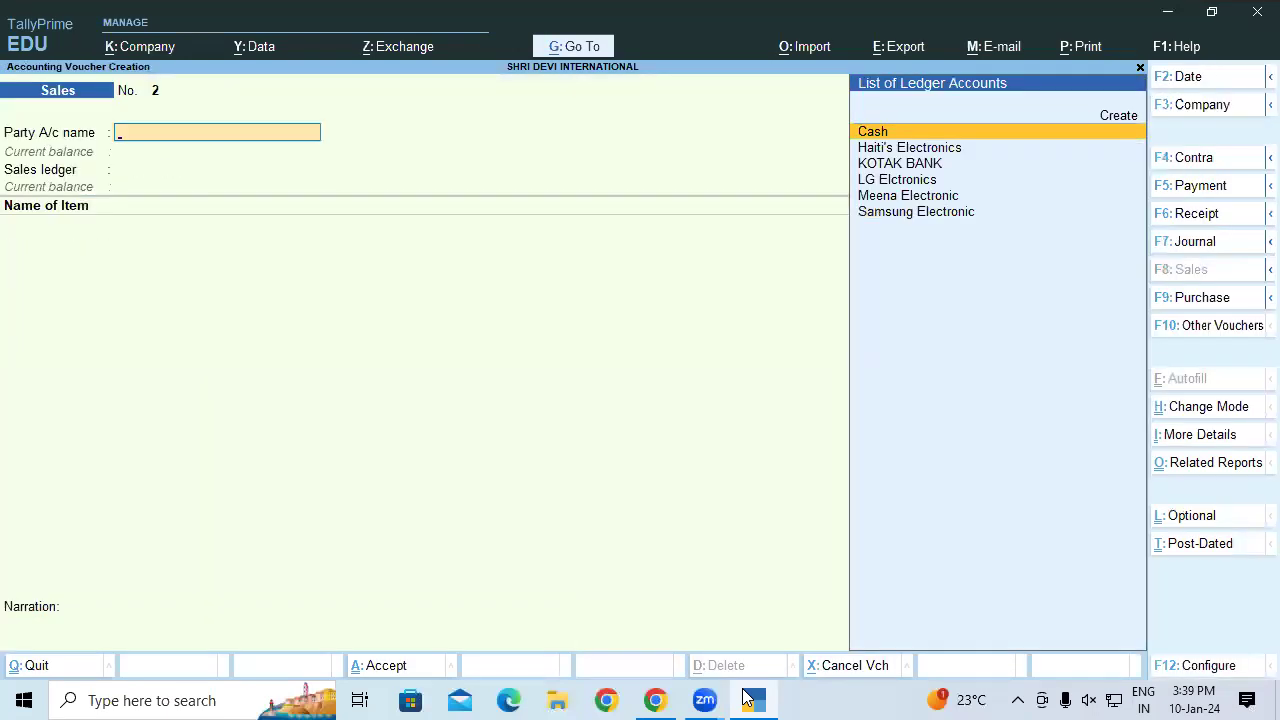
# Step: Display the Sales Bills Pending report from the sales tracking reports
pyautogui.press('alt')
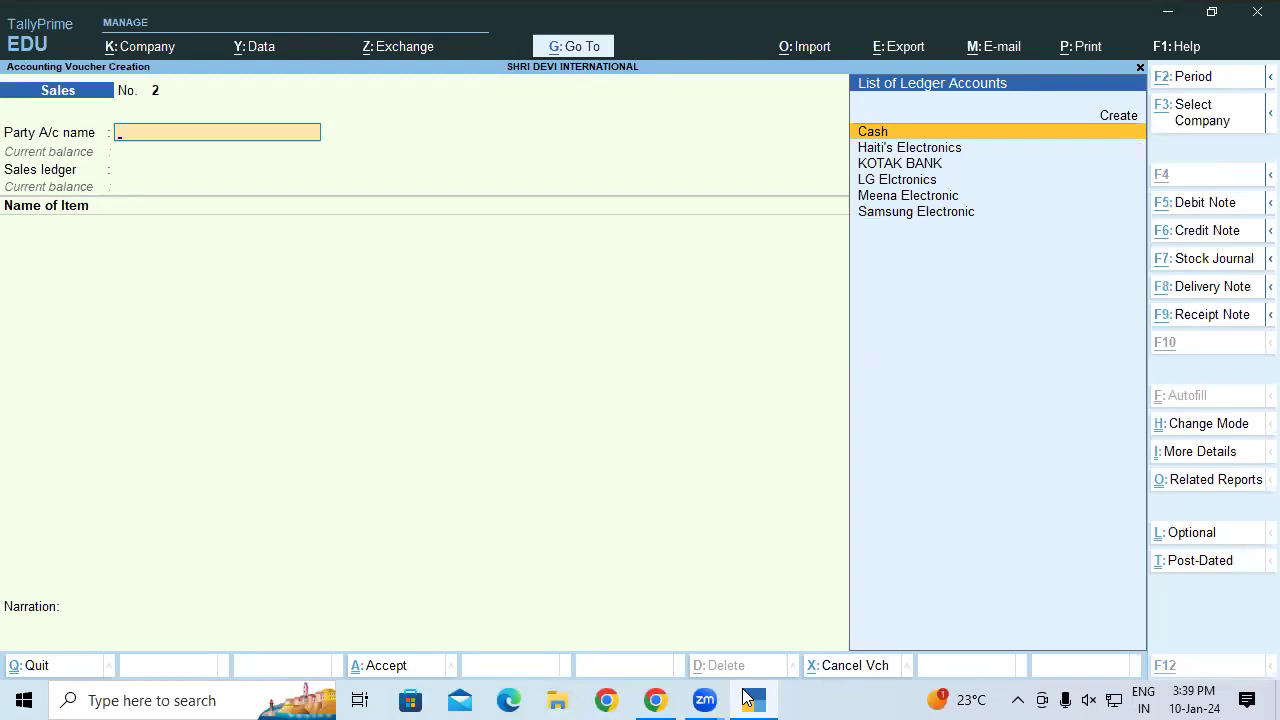
pyautogui.hotkey('alt', 'g')
pyautogui.write('Sales')
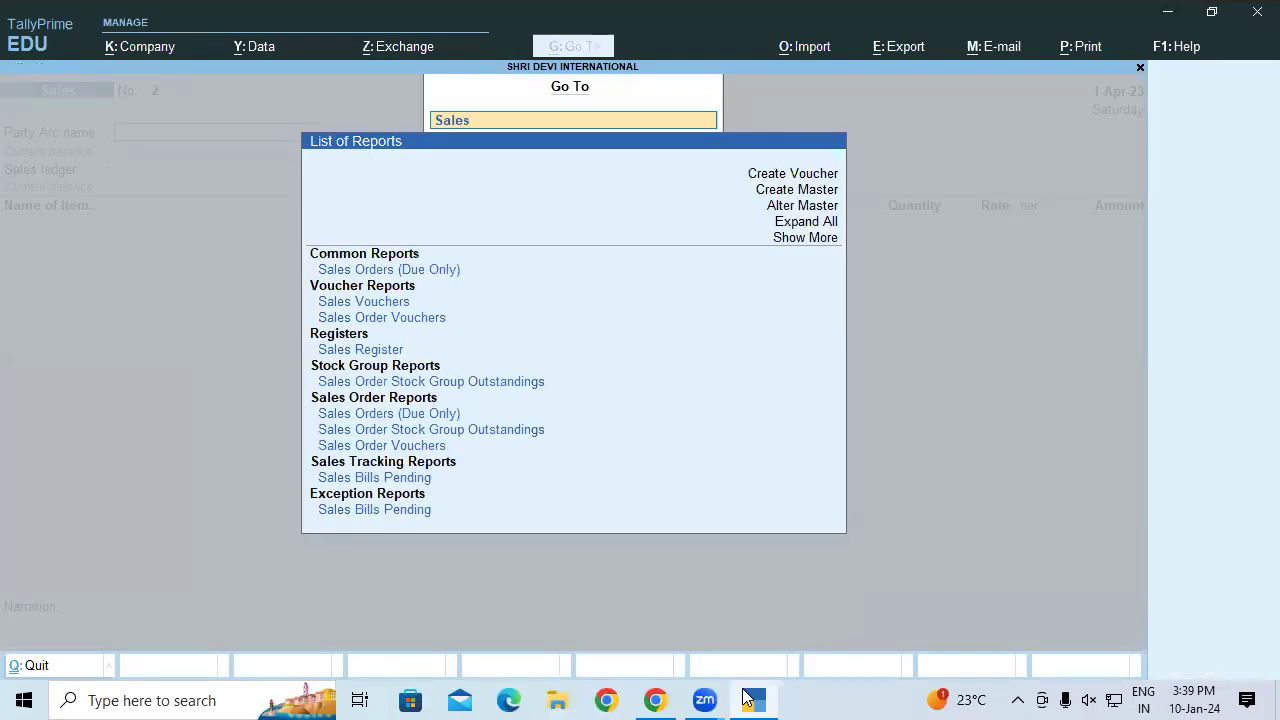
pyautogui.write(' P')
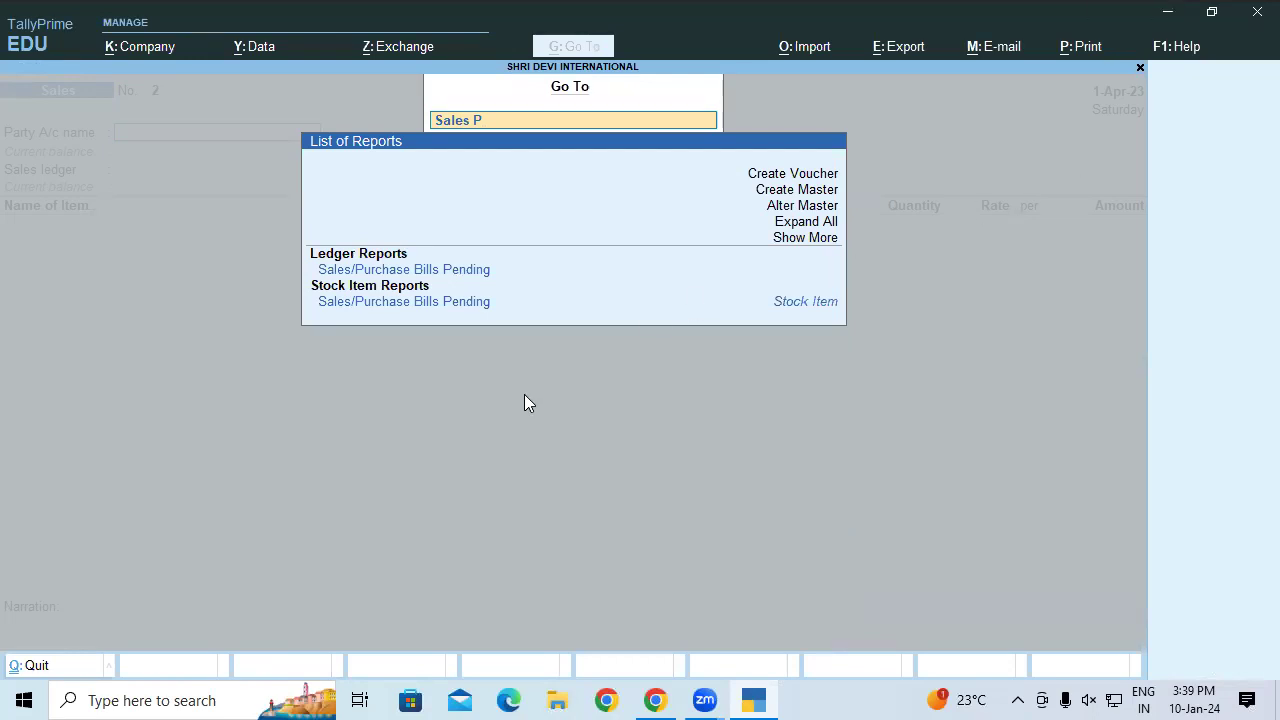
pyautogui.press('BackSpace')
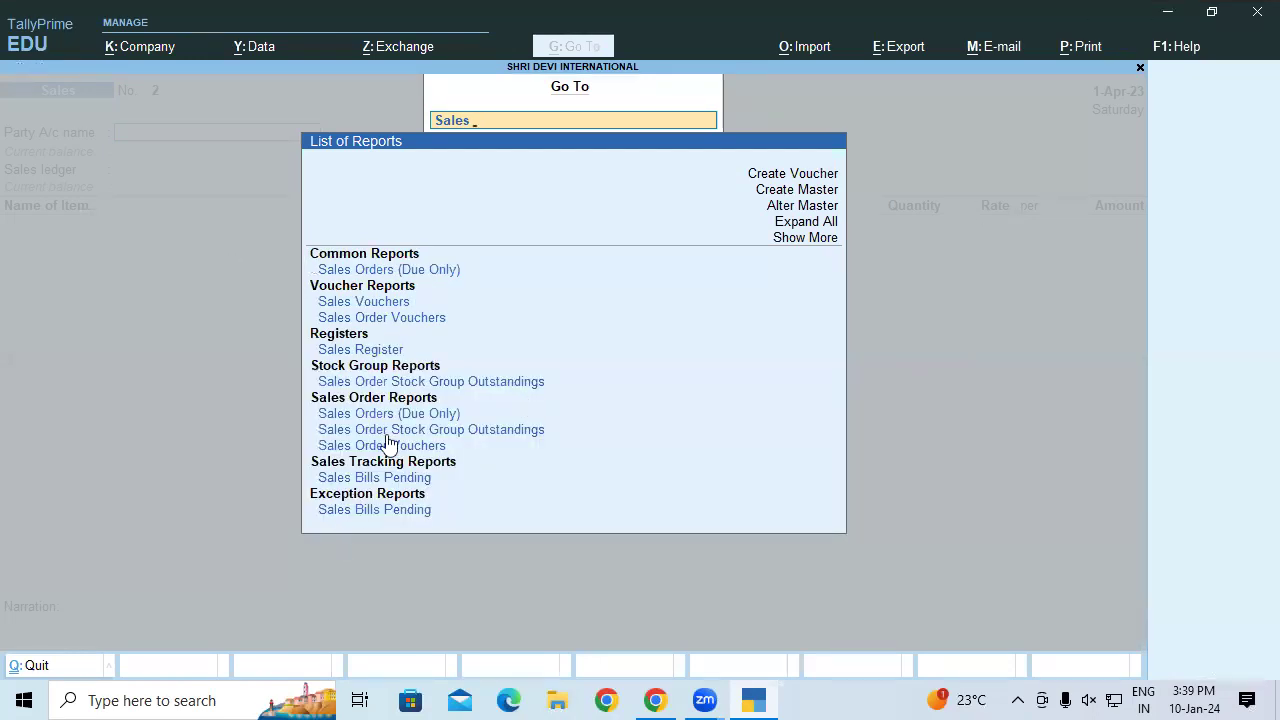
pyautogui.click(380, 486)
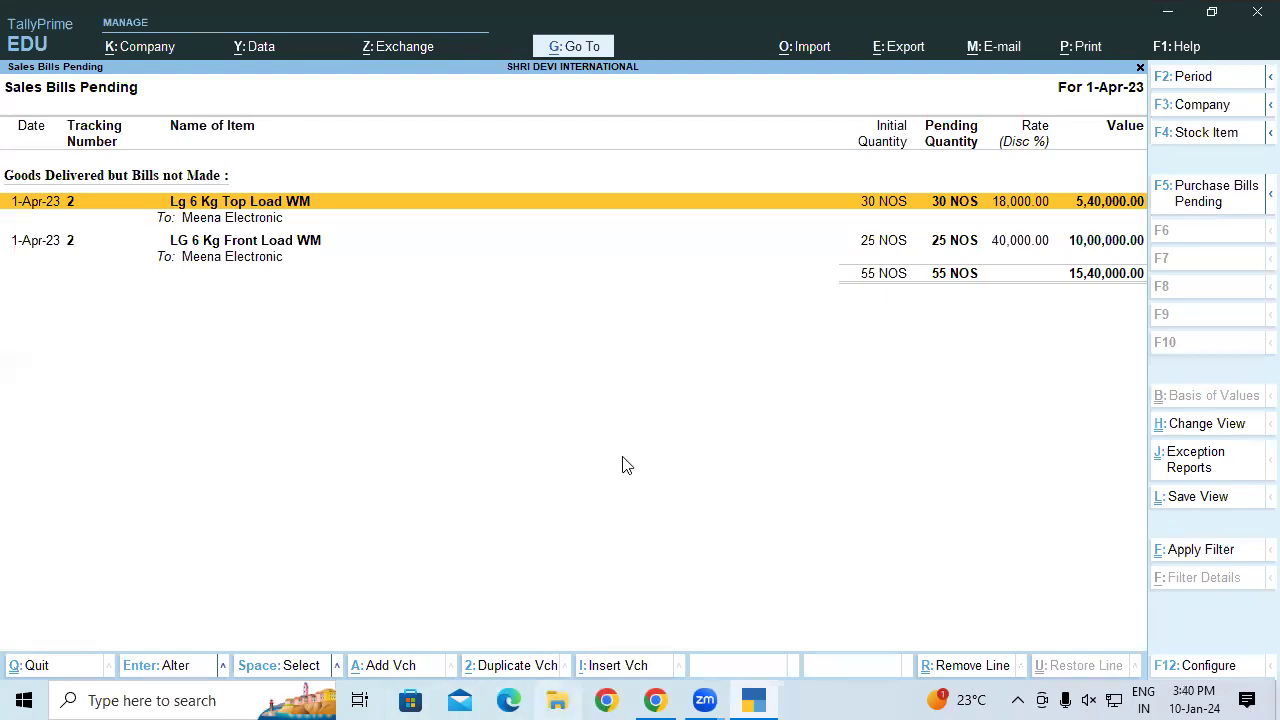
# Step: Read the Activity 2 sales transaction in the browser document, then return to TallyPrime
pyautogui.hotkey('alt', 'Tab')
pyautogui.moveTo(1250, 437); pyautogui.dragTo(1250, 445)
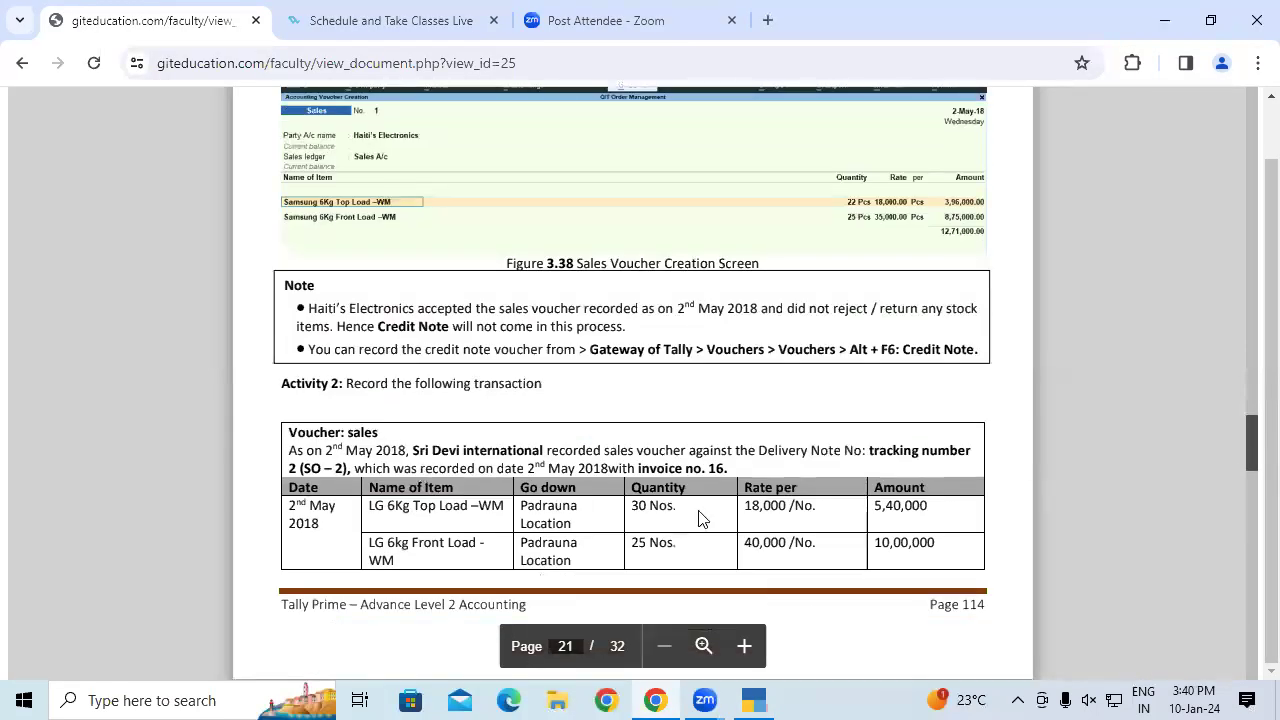
pyautogui.click(756, 698)
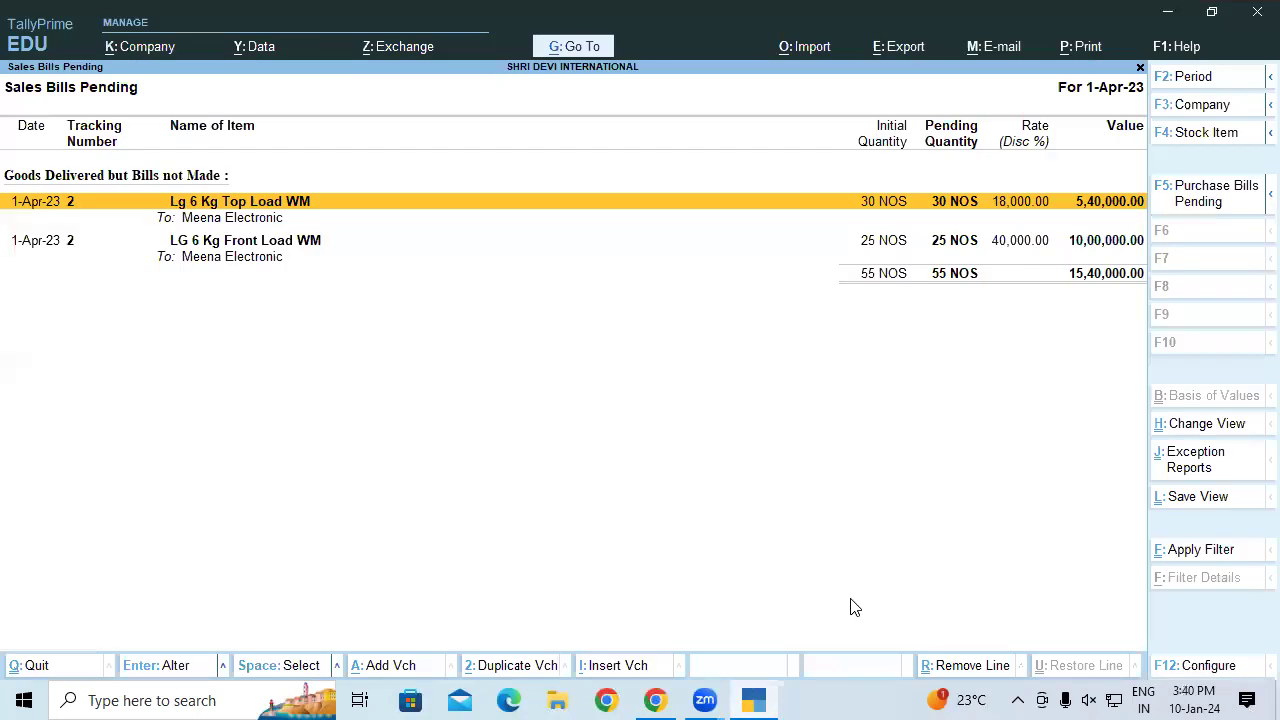
# Step: Begin a Sales voucher for Meena Electronic against delivery note 2 dated 1-Apr-23
pyautogui.hotkey('alt', 'a')
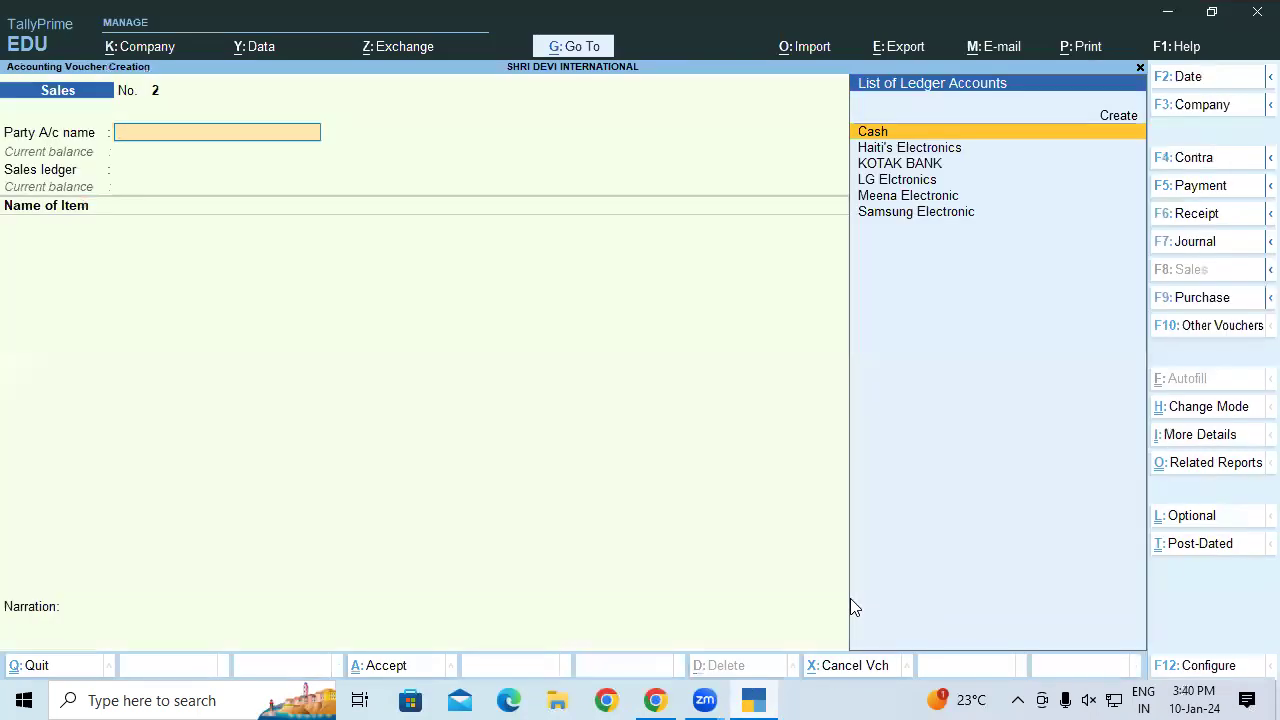
pyautogui.write('Me')
pyautogui.press('Return')
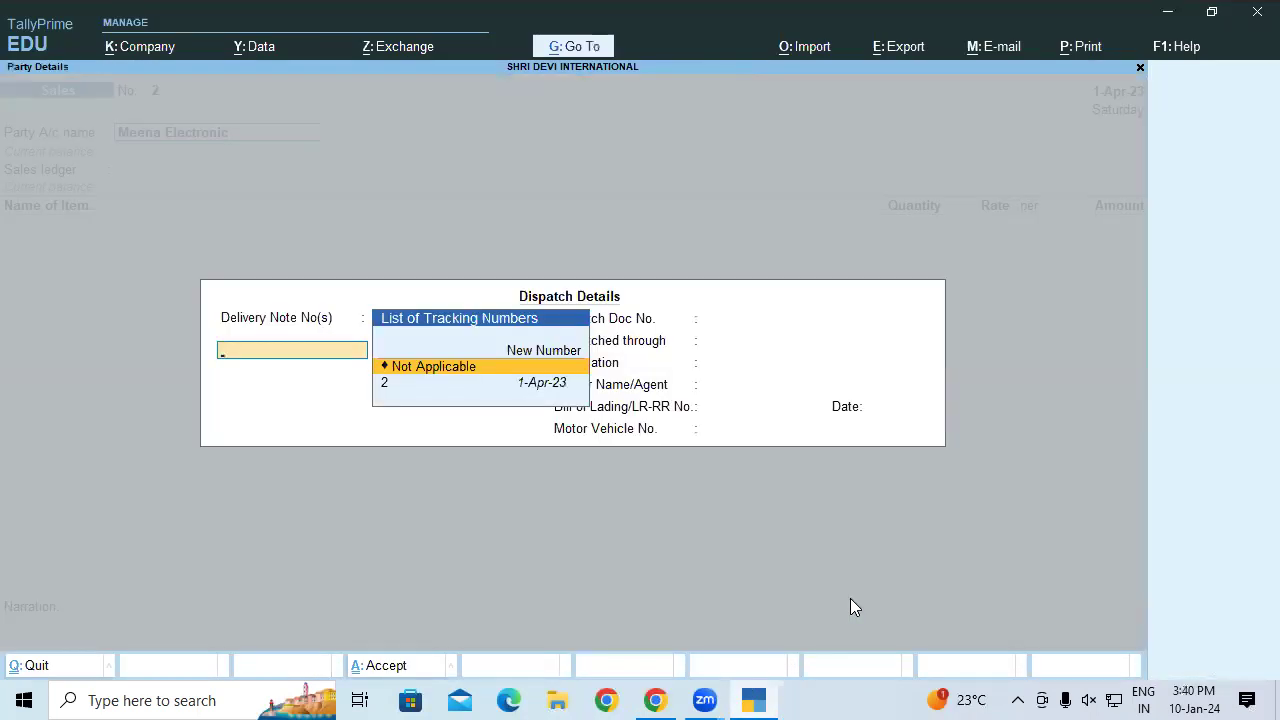
pyautogui.press('Down')
pyautogui.press('Return')
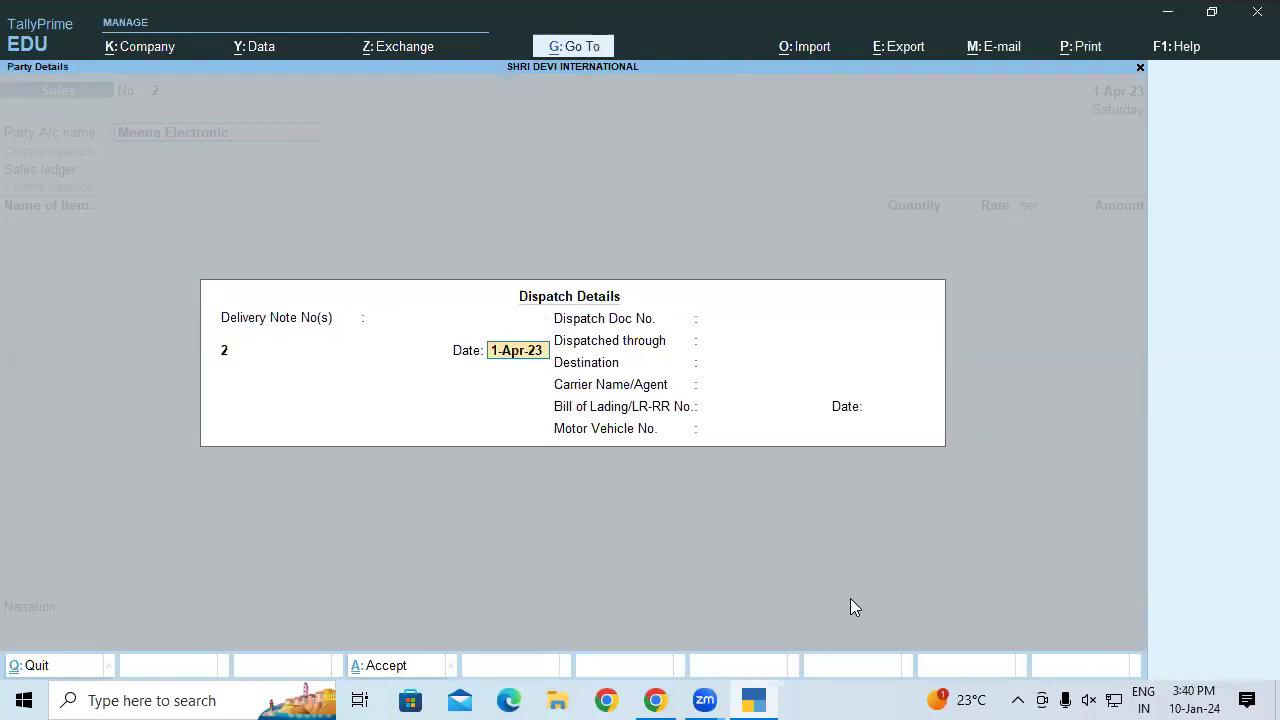
# Step: Accept the remaining dispatch and party details for Meena Electronic and use Sales A/c as the sales ledger
pyautogui.press('Return')
pyautogui.press('Return')
pyautogui.press('Return')
pyautogui.press('Return')
pyautogui.press('Return')
pyautogui.press('Return')
pyautogui.press('Return')
pyautogui.press('Return')
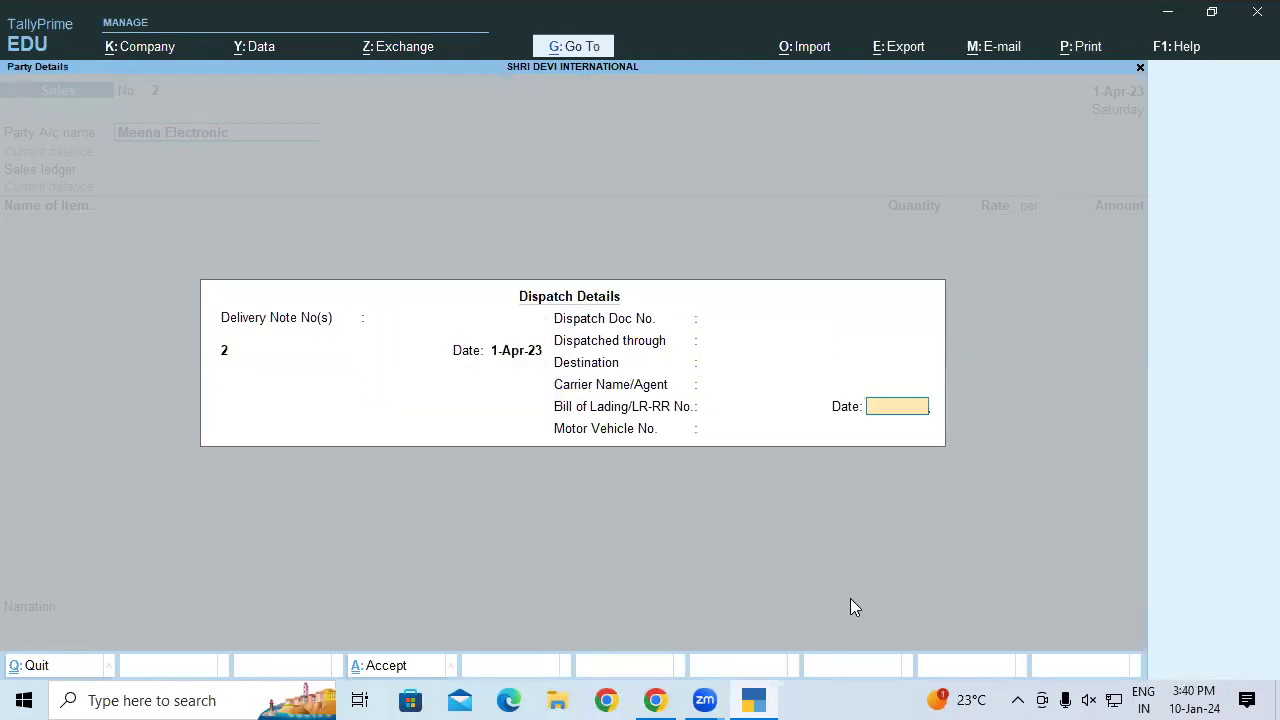
pyautogui.press('Return')
pyautogui.press('Return')
pyautogui.press('Return')
pyautogui.press('Return')
pyautogui.press('Return')
# Step: Accept the item lines of 30 NOS Lg 6 Kg Top Load WM at 18,000 and 25 NOS LG 6 Kg Front Load WM at 40,000
pyautogui.press('Return')
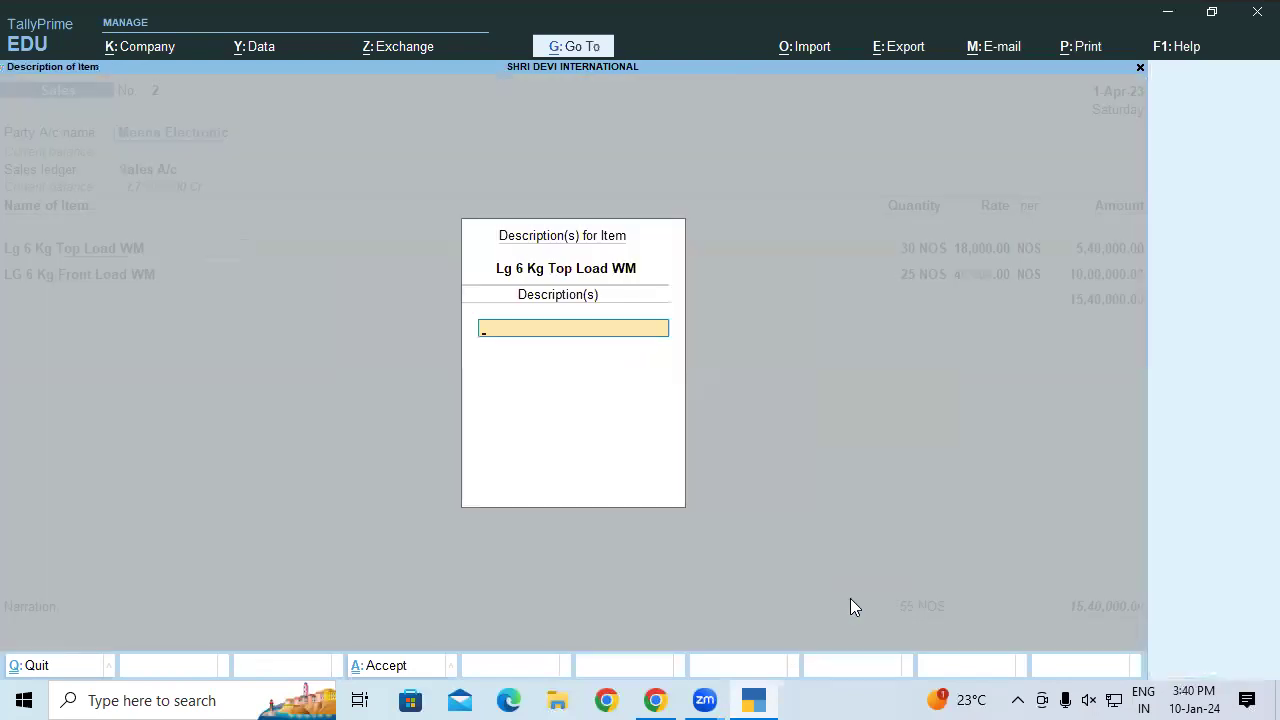
pyautogui.press('Return')
pyautogui.press('Return')
pyautogui.press('Return')
pyautogui.press('Return')
pyautogui.press('Return')
pyautogui.press('Return')
pyautogui.press('Return')
pyautogui.press('Return')
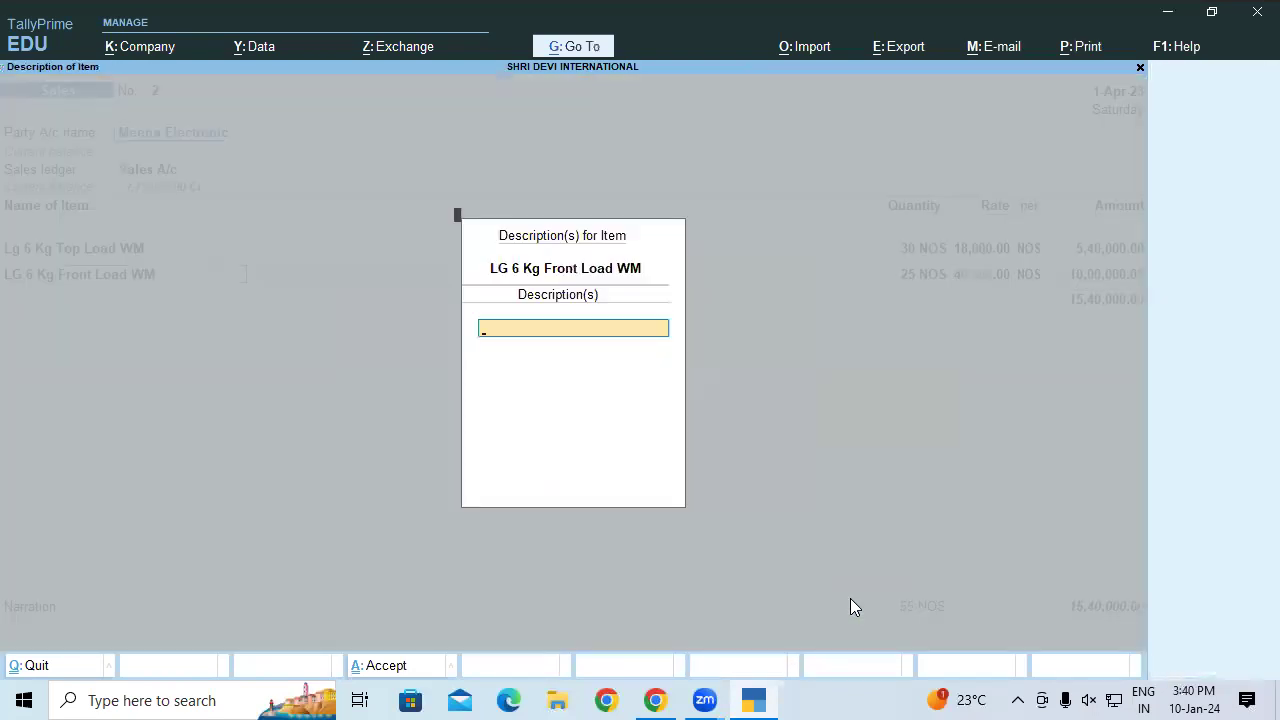
pyautogui.press('Return')
pyautogui.press('Return')
pyautogui.press('Return')
# Step: Accept the bill-wise details for Meena Electronic as a New Ref for 15,40,000
pyautogui.press('Return')
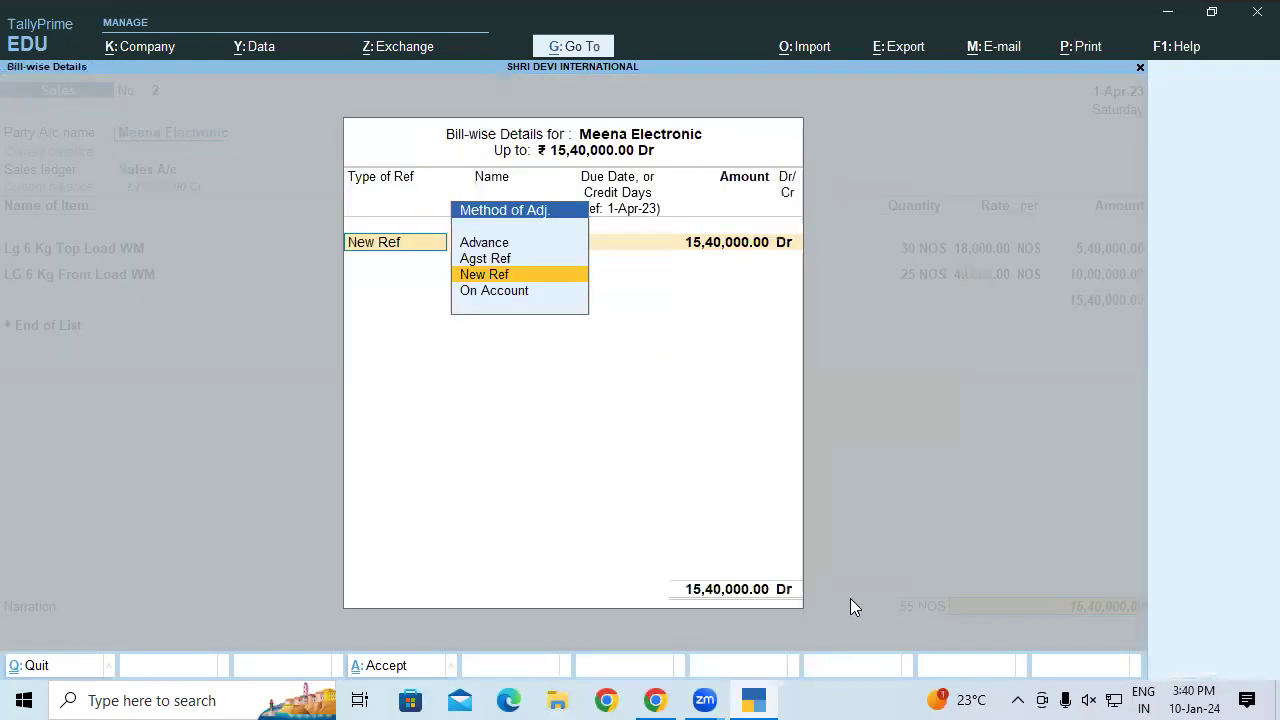
pyautogui.press('Return')
pyautogui.press('Return')
pyautogui.press('Return')
pyautogui.press('Return')
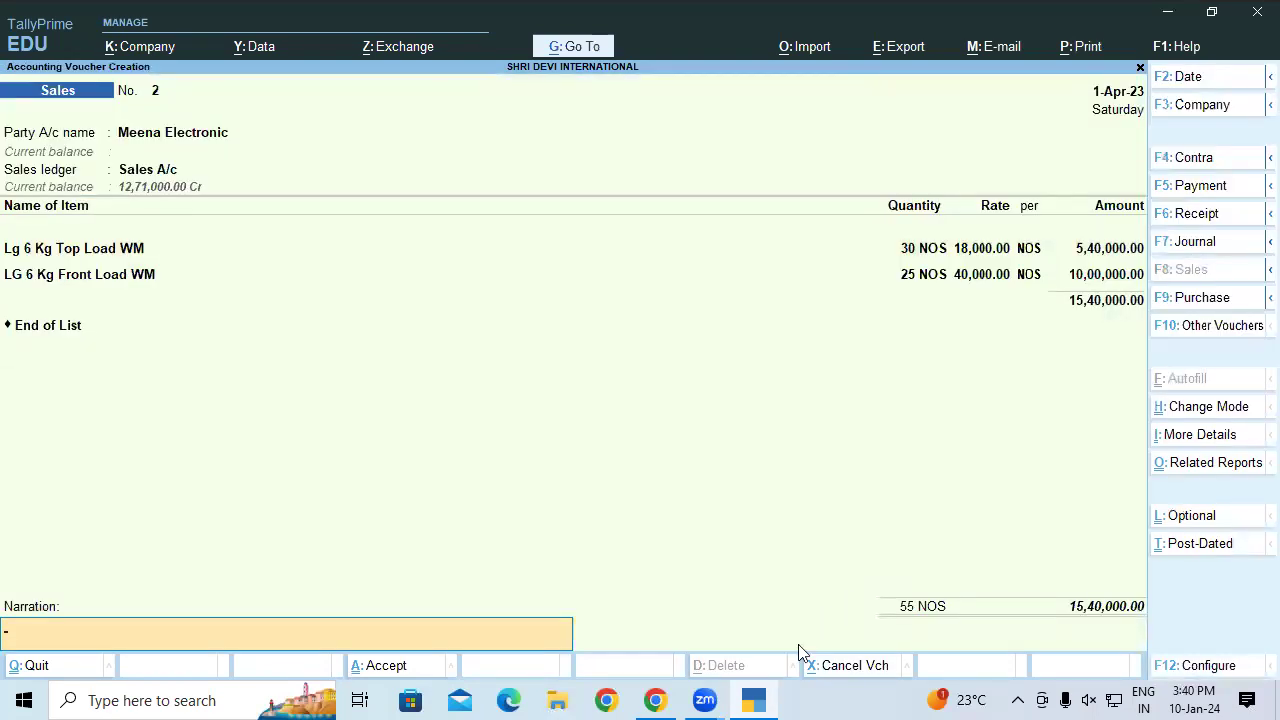
# Step: Check the invoice number in the browser document and set Meena Electronic's New Ref bill name to 16
pyautogui.hotkey('alt', 'Tab')
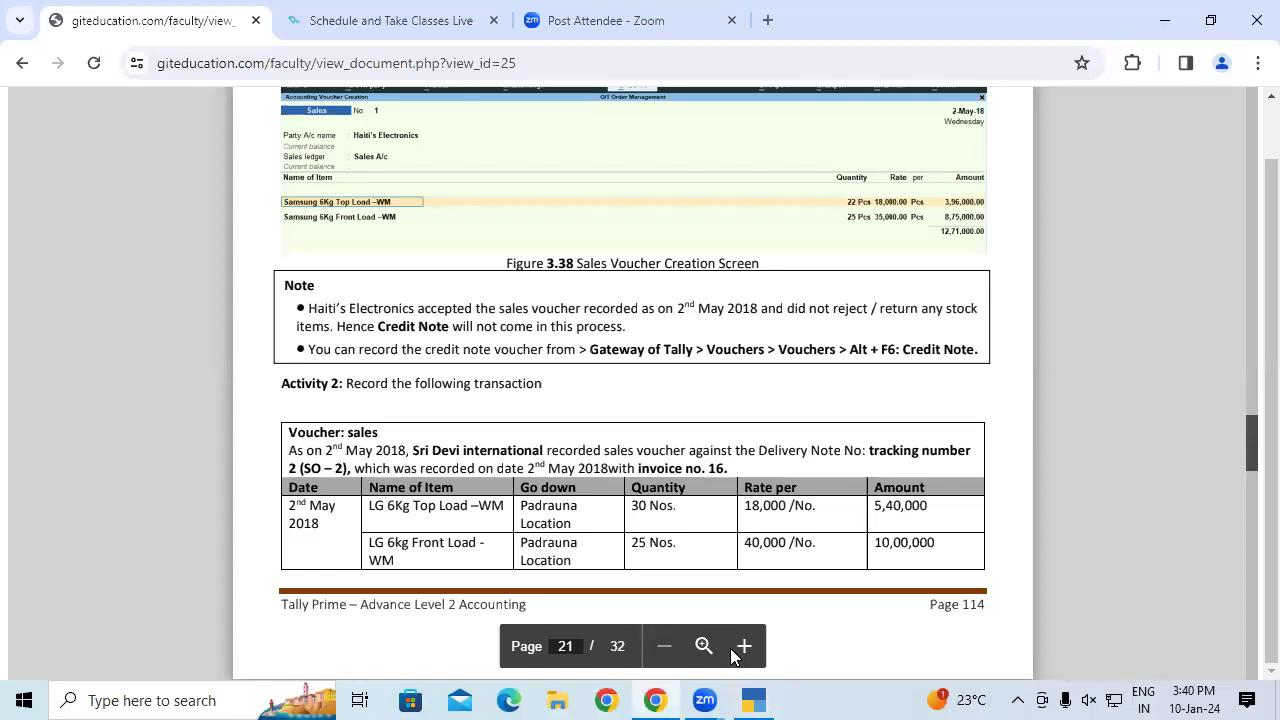
pyautogui.click(754, 700)
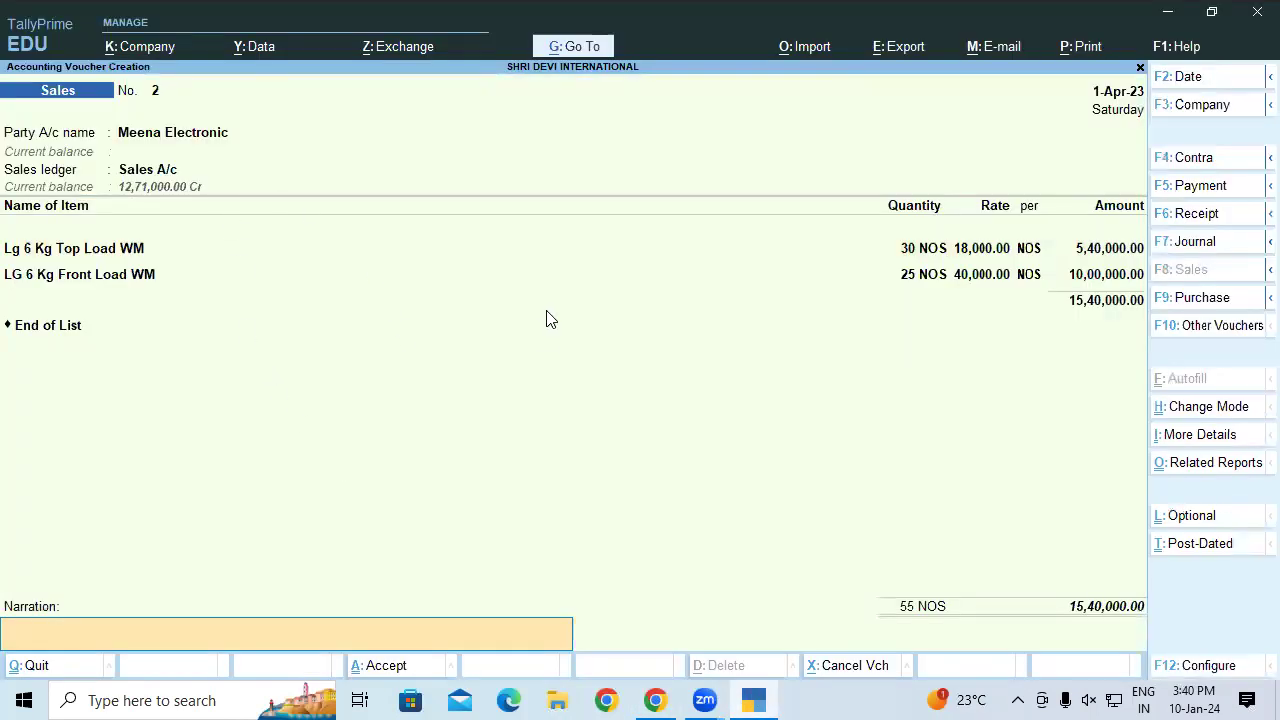
pyautogui.click(54, 328)
pyautogui.press('Return')
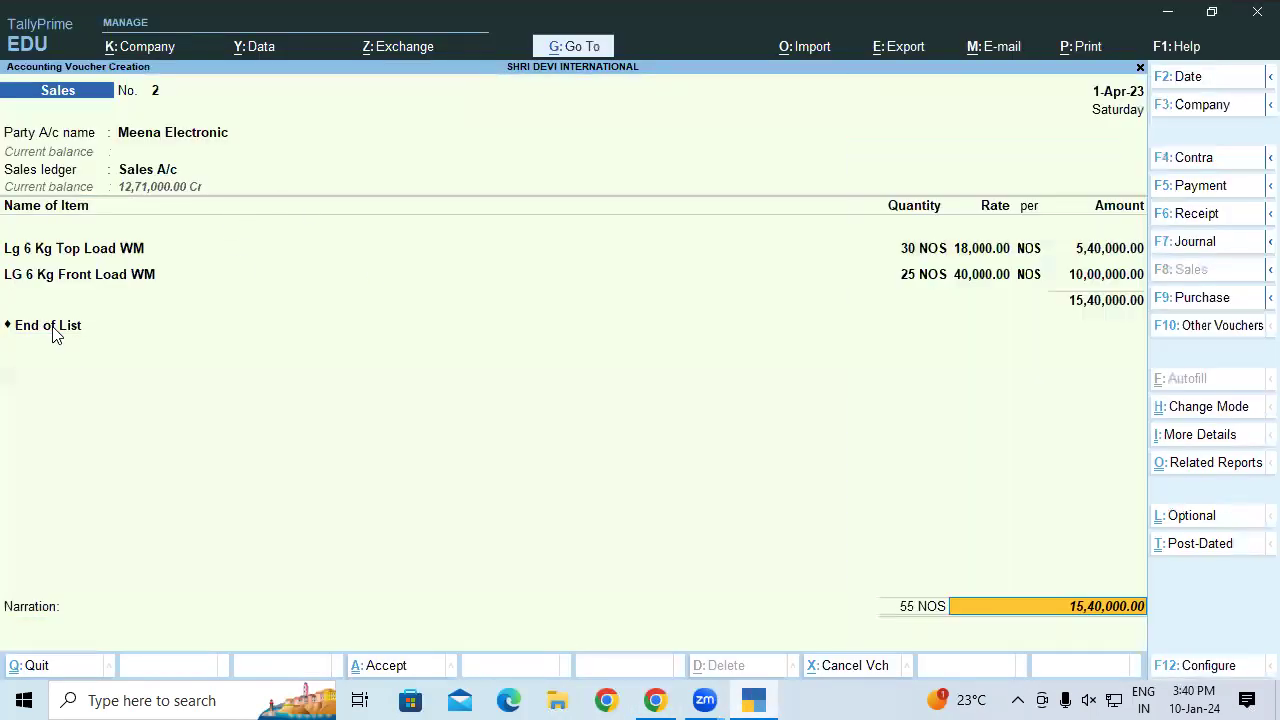
pyautogui.press('Return')
pyautogui.write('1')
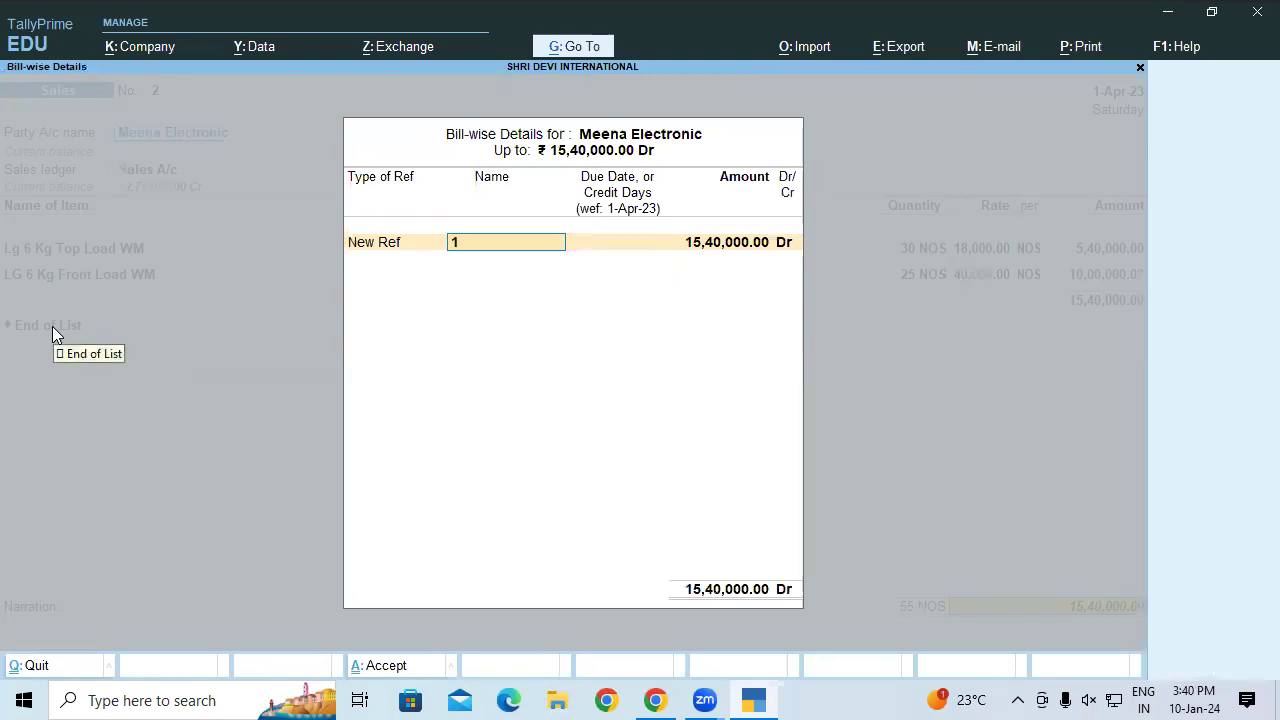
pyautogui.write('6')
pyautogui.press('Return')
pyautogui.press('Return')
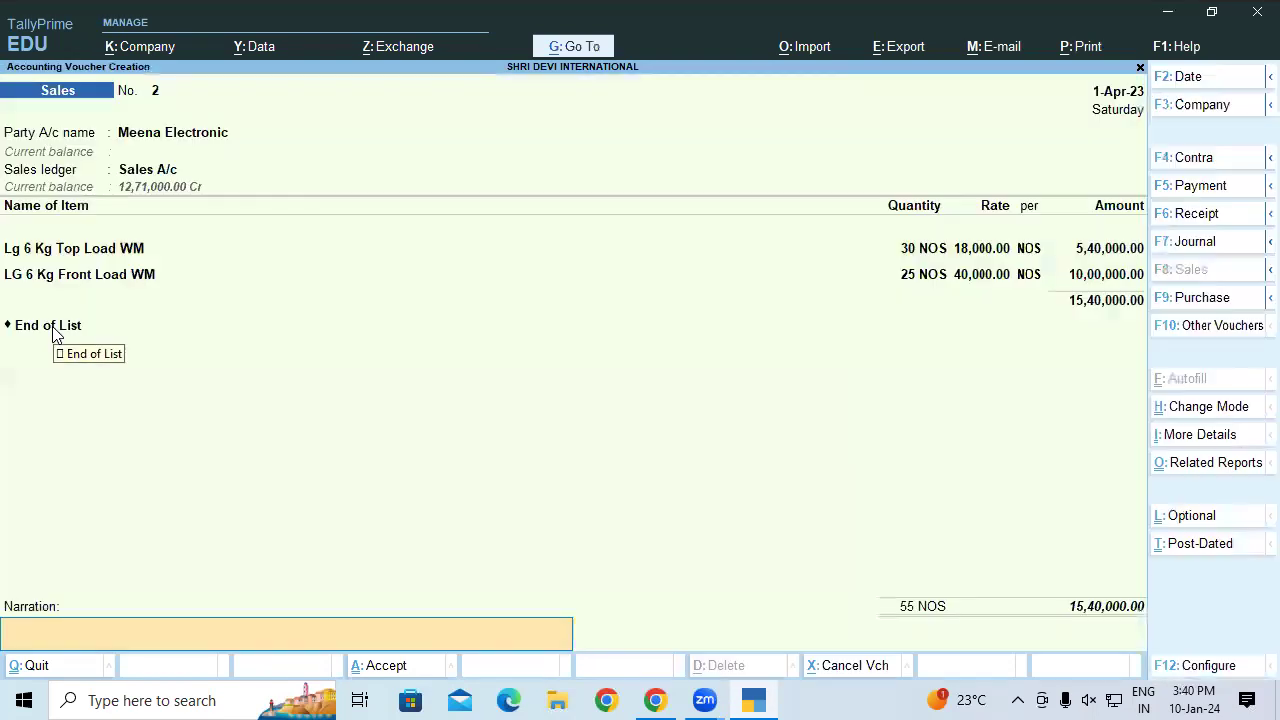
# Step: Save the Meena Electronic Sales voucher without narration and return to the Gateway of Tally
pyautogui.press('Return')
pyautogui.press('Return')
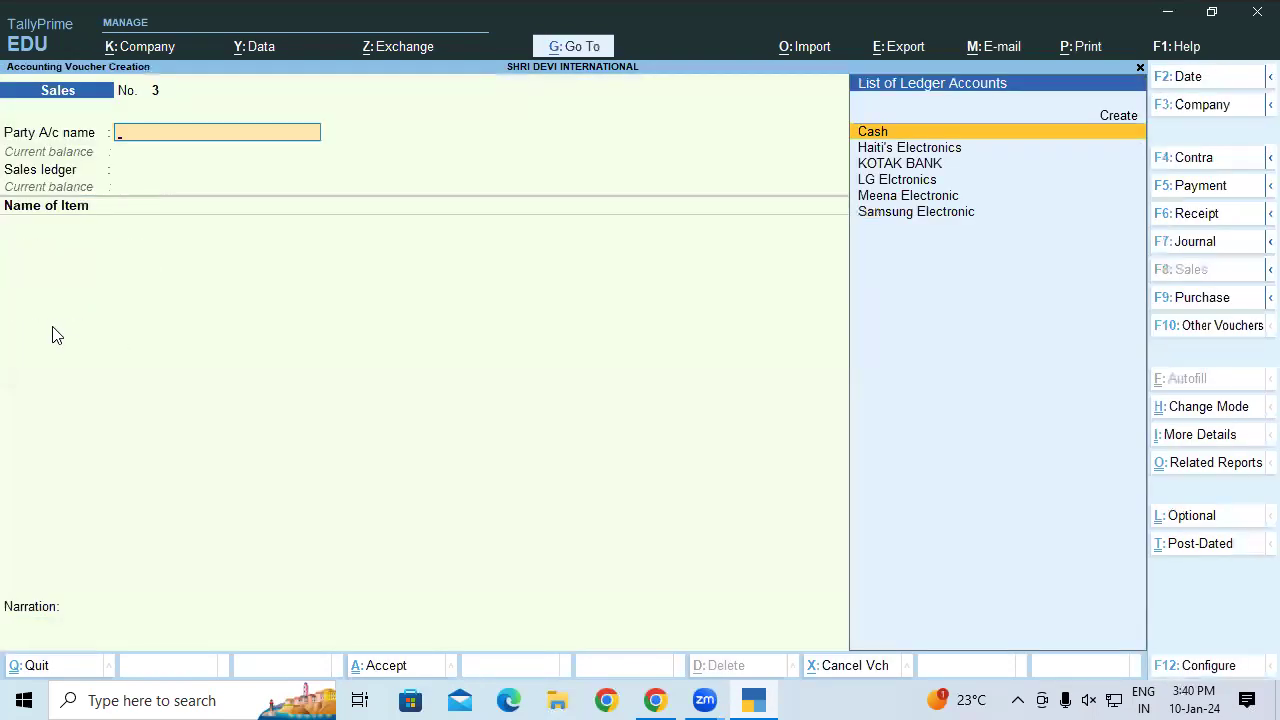
pyautogui.press('Escape')
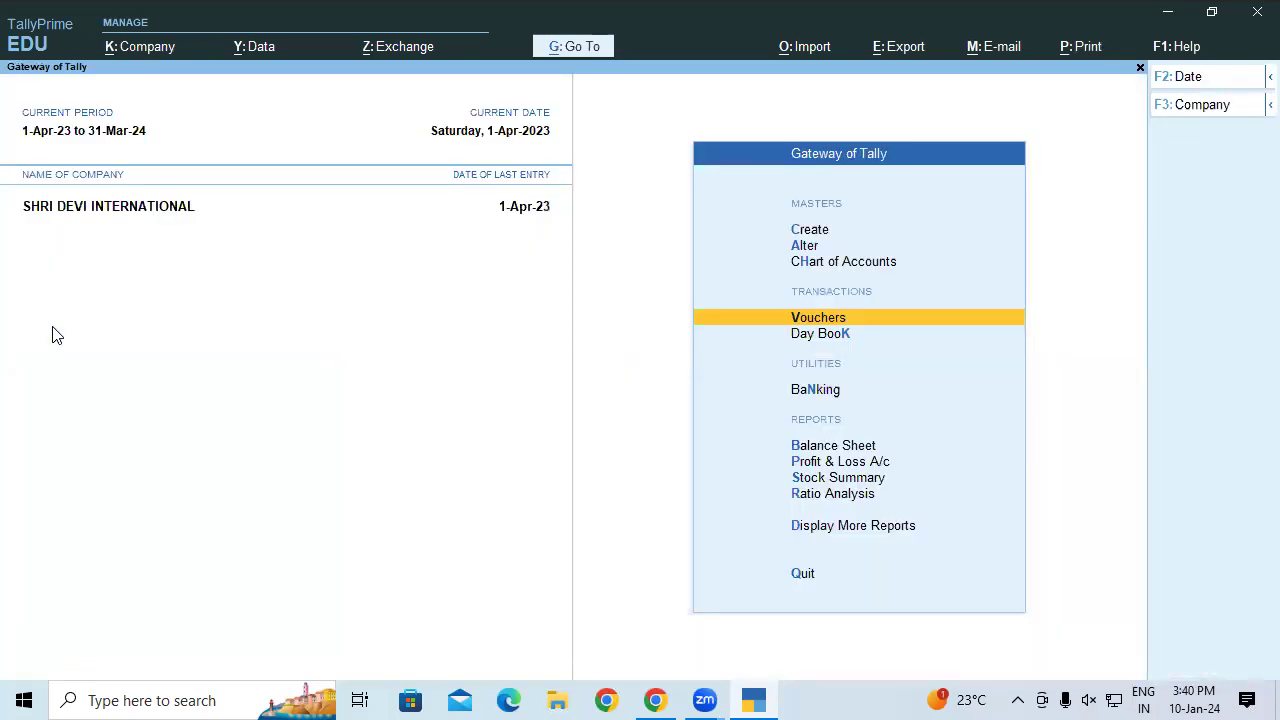
# Step: Open the Day Book and look through its vouchers down to the Sales Order entries for Haiti's Electronics and Meena Electronic
pyautogui.press('k')
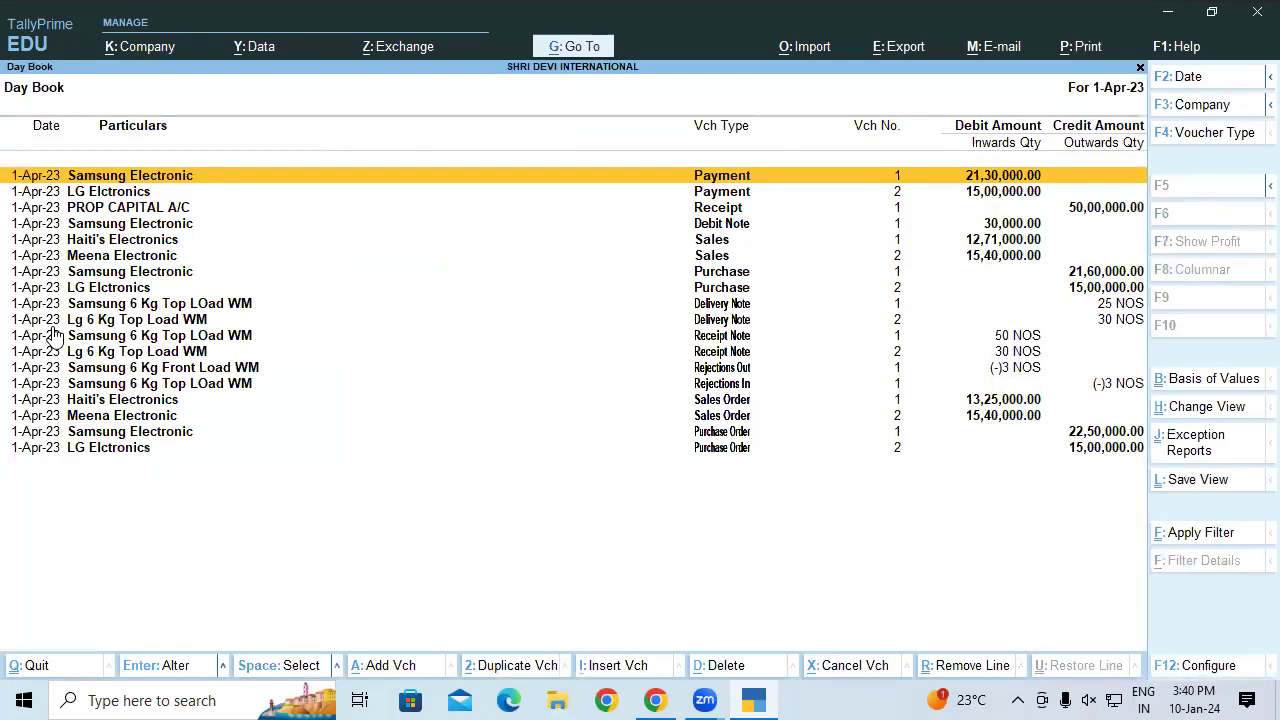
pyautogui.press('Down')
pyautogui.press('Down')
pyautogui.press('Down')
pyautogui.press('Down')
pyautogui.press('Down')
pyautogui.press('Down')
pyautogui.press('Down')
pyautogui.press('Down')
pyautogui.press('Down')
pyautogui.press('Down')
pyautogui.press('Down')
pyautogui.press('Down')
pyautogui.press('Down')
pyautogui.press('Down')
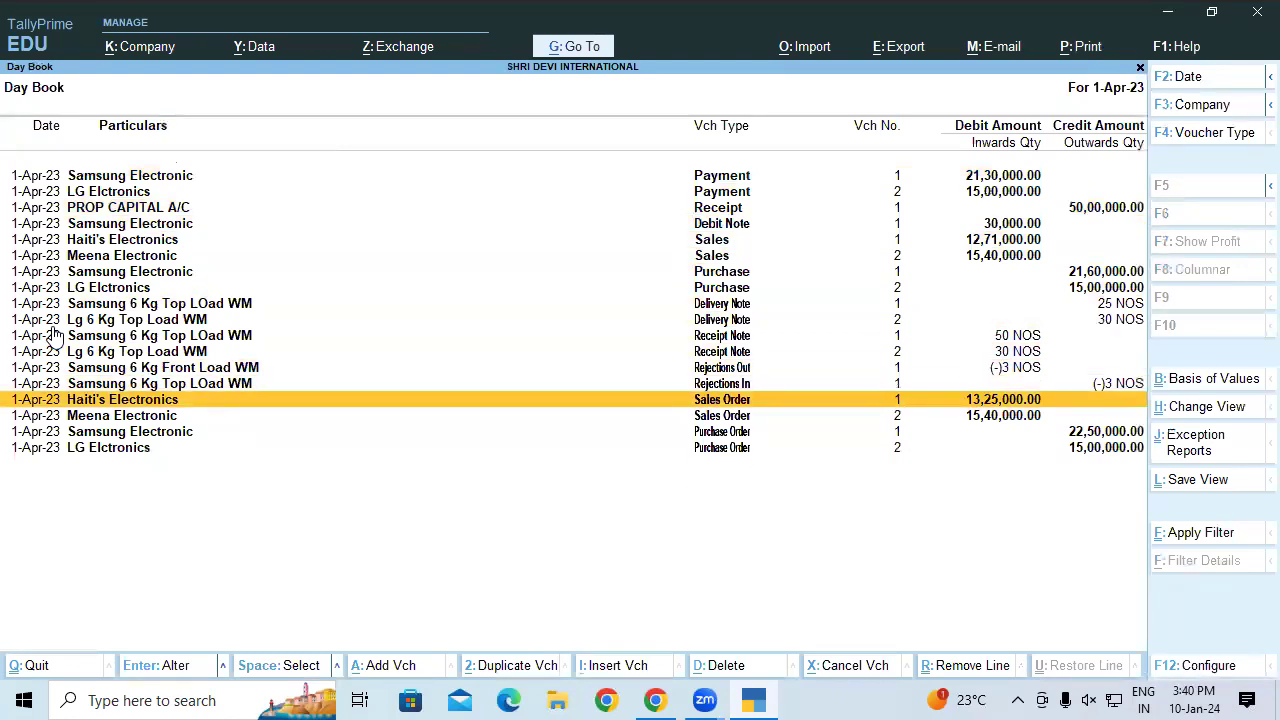
pyautogui.press('Down')
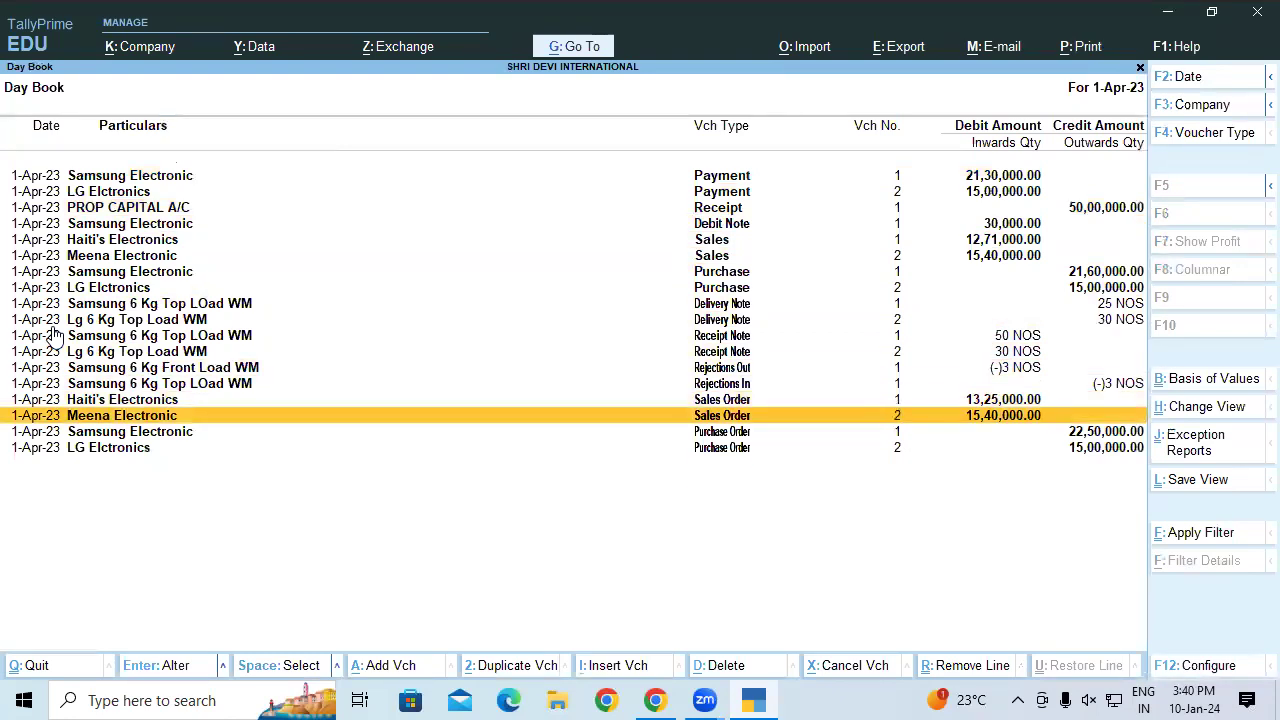
pyautogui.press('Up')
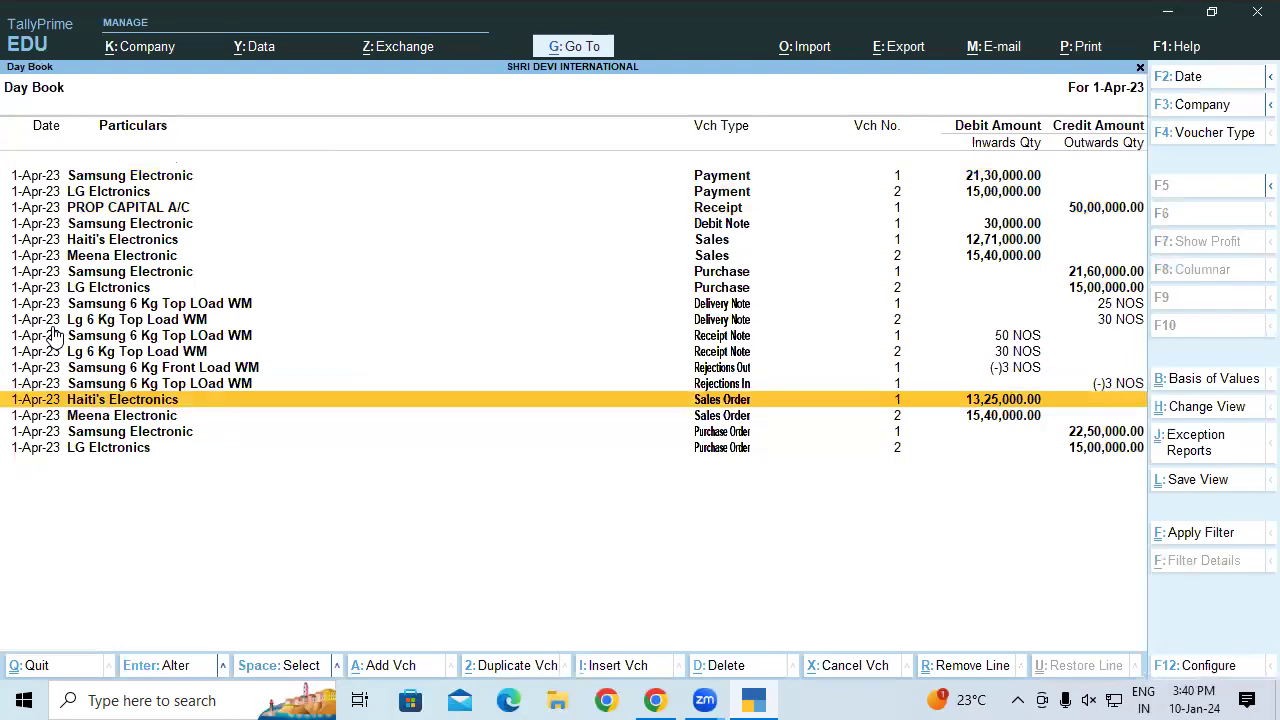
# Step: Open the Haiti's Electronics Sales voucher from the Day Book
pyautogui.press('Up')
pyautogui.press('Up')
pyautogui.press('Up')
pyautogui.press('Up')
pyautogui.press('Up')
pyautogui.press('Up')
pyautogui.press('Up')
pyautogui.press('Up')
pyautogui.press('Up')
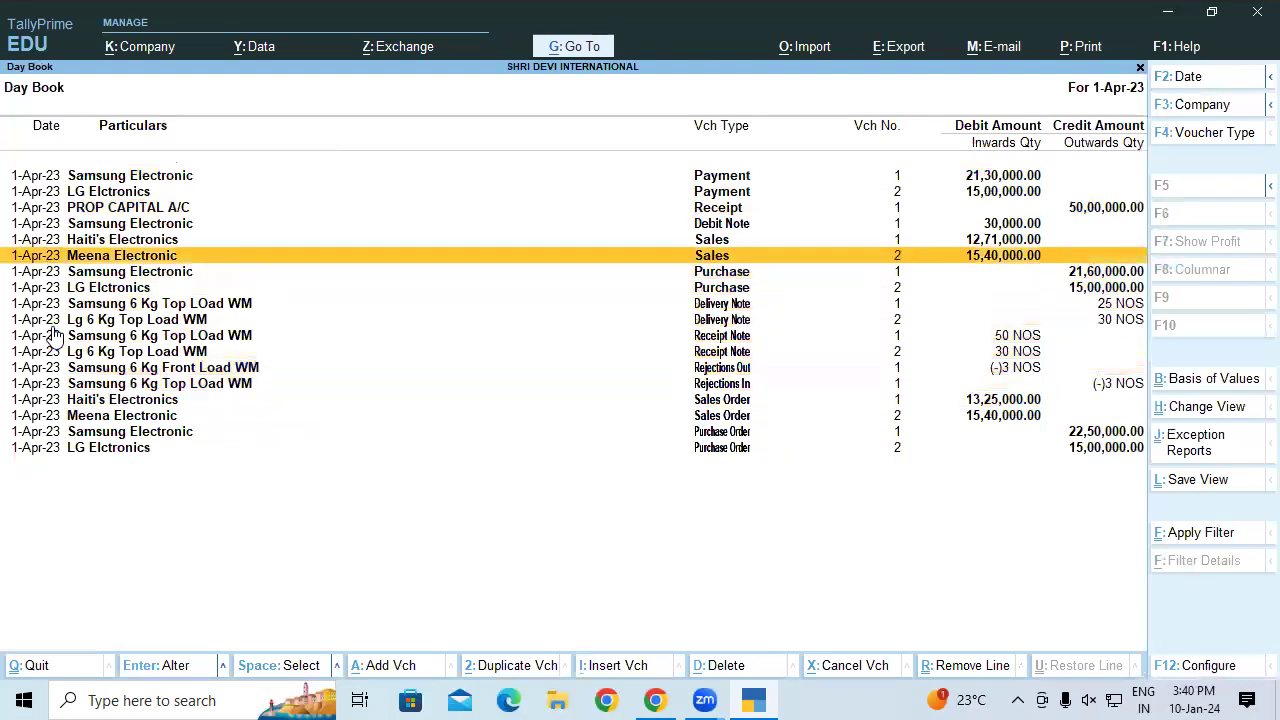
pyautogui.press('Up')
pyautogui.press('Return')
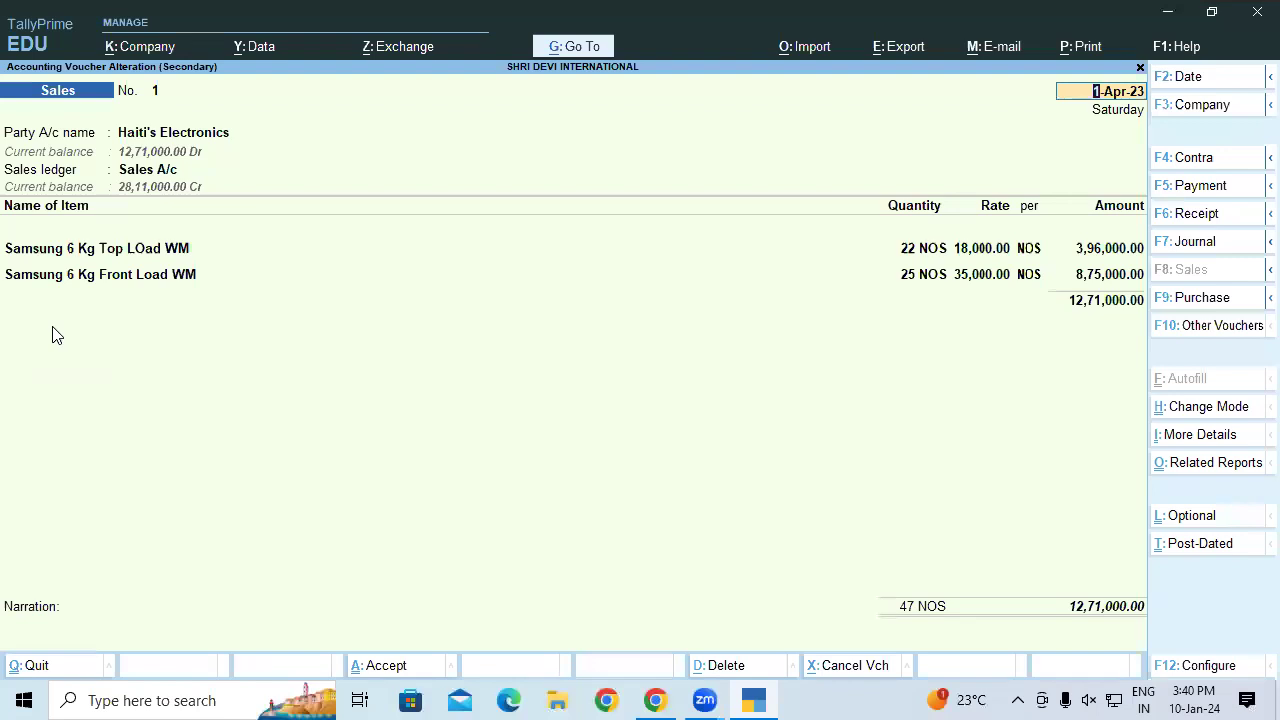
# Step: Review the Haiti's Electronics voucher's date, party and sales ledger details and its Samsung 6 Kg Top LOad WM line without changes
pyautogui.click(1079, 307)
pyautogui.press('Return')
pyautogui.press('Return')
pyautogui.press('Return')
pyautogui.press('Return')
pyautogui.press('Return')
pyautogui.press('Return')
pyautogui.press('Return')
pyautogui.press('Return')
pyautogui.press('Return')
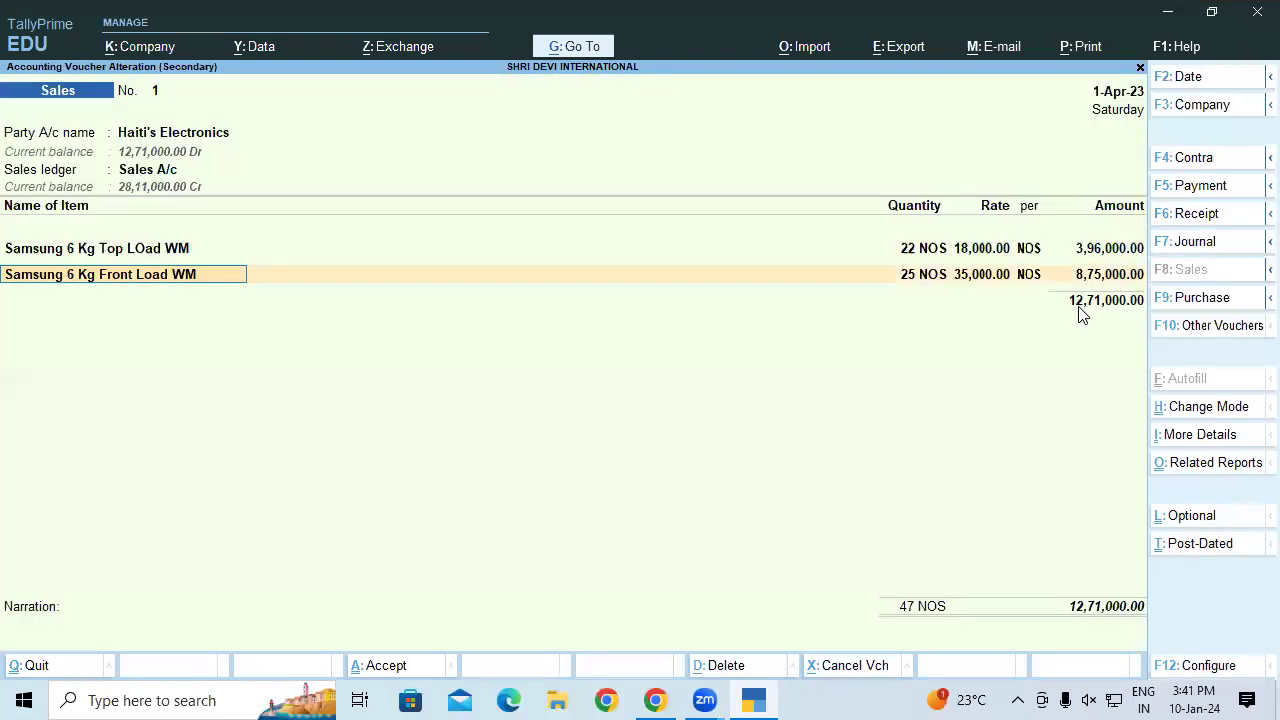
# Step: Check the godown, tracking and order allocation of the Samsung 6 Kg Front Load WM line and proceed to the bill-wise details
pyautogui.press('Return')
pyautogui.press('Return')
pyautogui.press('Return')
pyautogui.press('Return')
pyautogui.press('Return')
pyautogui.press('Return')
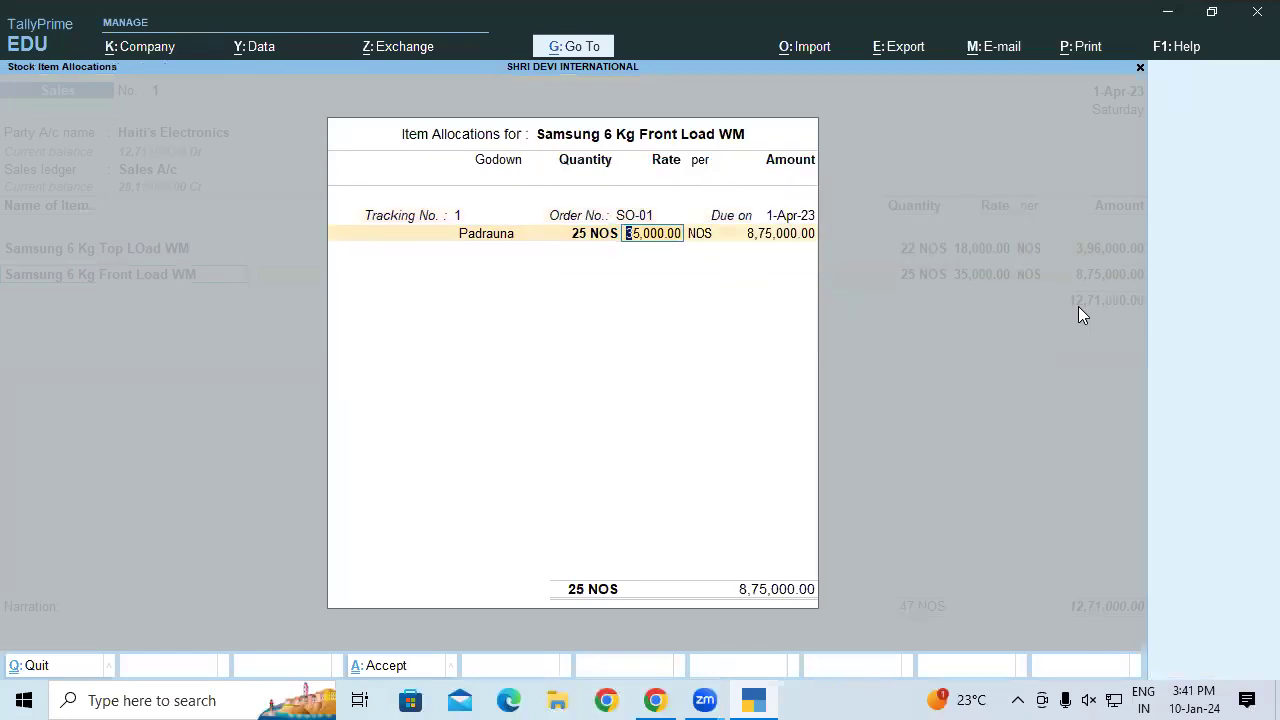
pyautogui.press('Return')
pyautogui.press('Return')
pyautogui.press('Return')
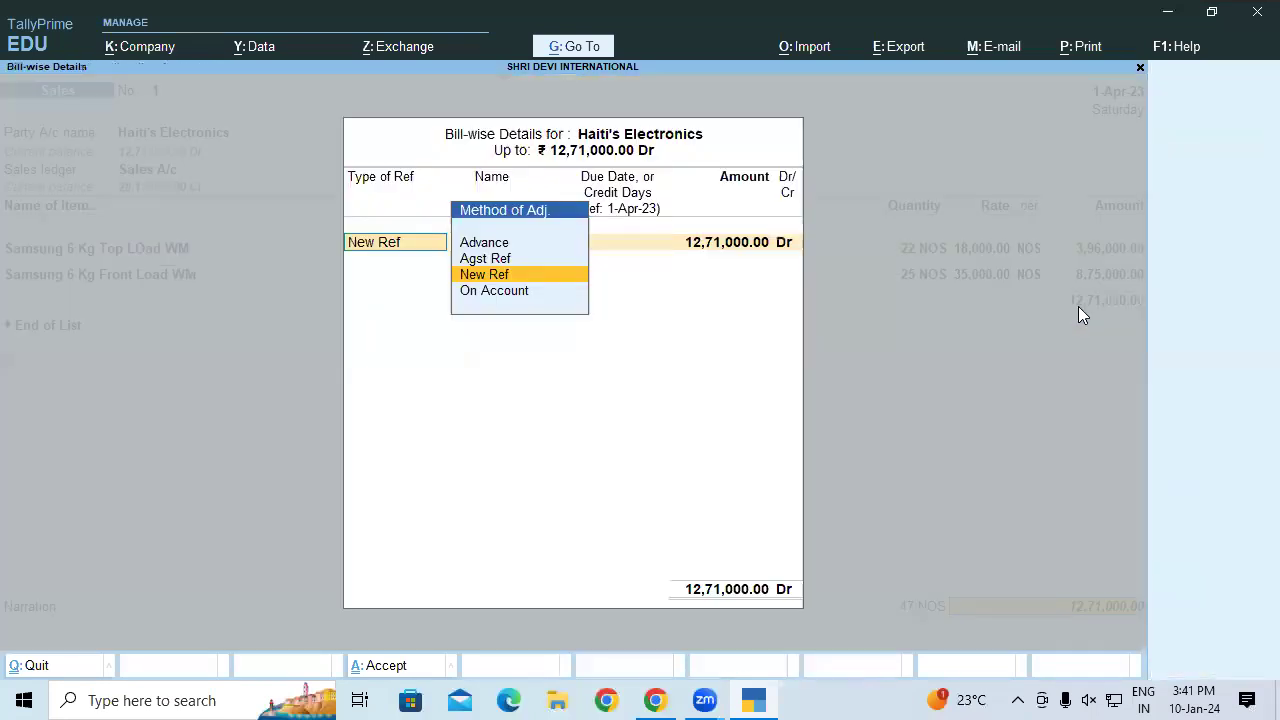
# Step: Go through Haiti's Electronics' New Ref bill-wise details and the empty narration, and return to the Gateway of Tally
pyautogui.press('Return')
pyautogui.press('Return')
pyautogui.press('Return')
pyautogui.press('Return')
pyautogui.press('Return')
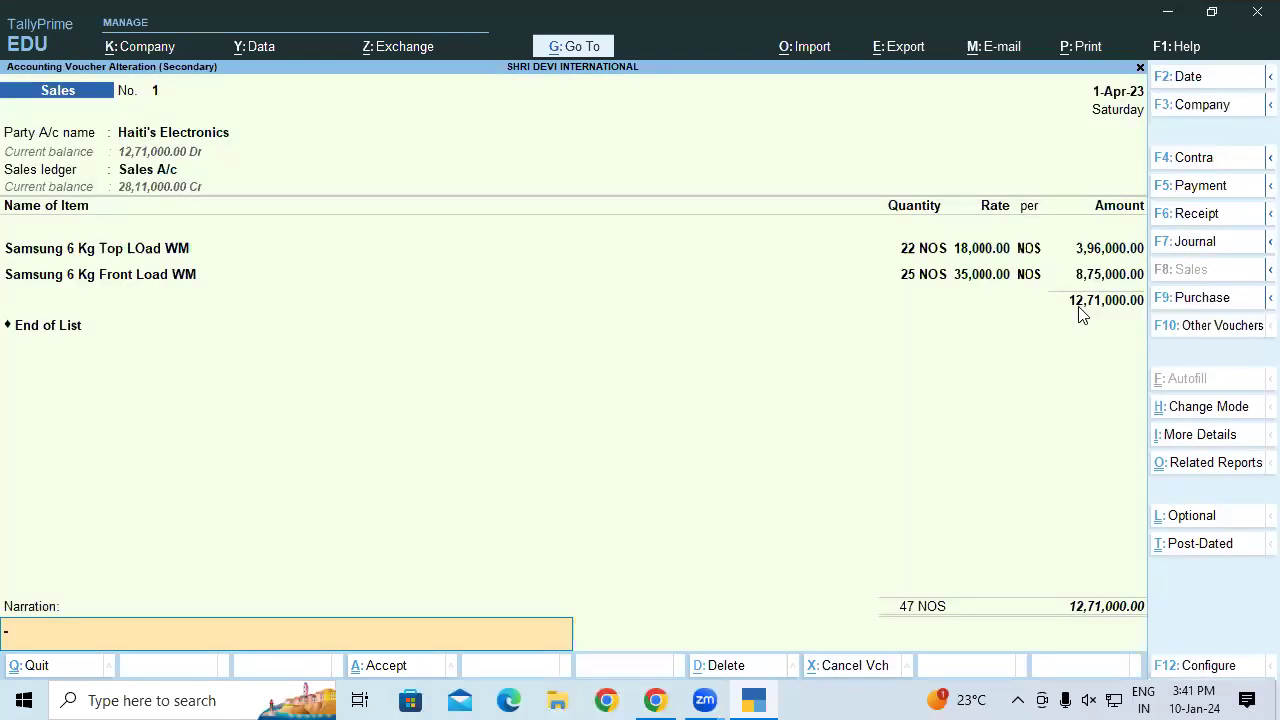
pyautogui.press('Return')
pyautogui.press('Return')
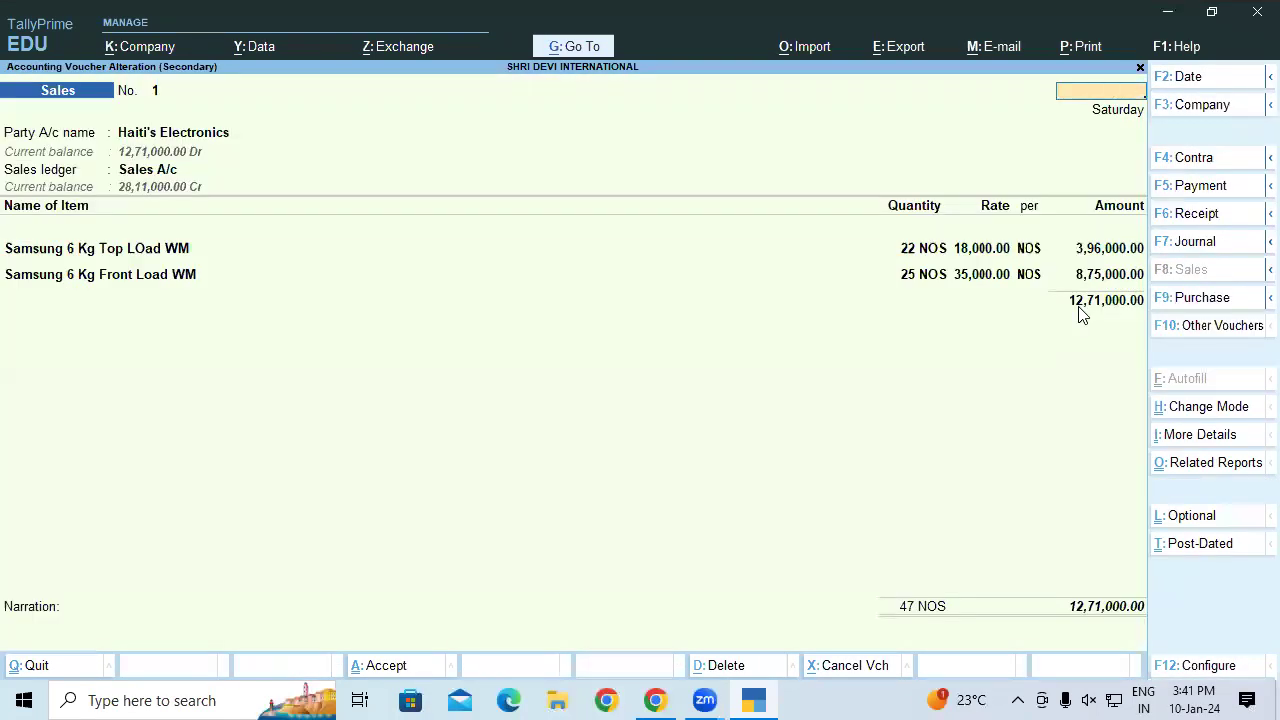
pyautogui.press('Escape')
pyautogui.press('Escape')
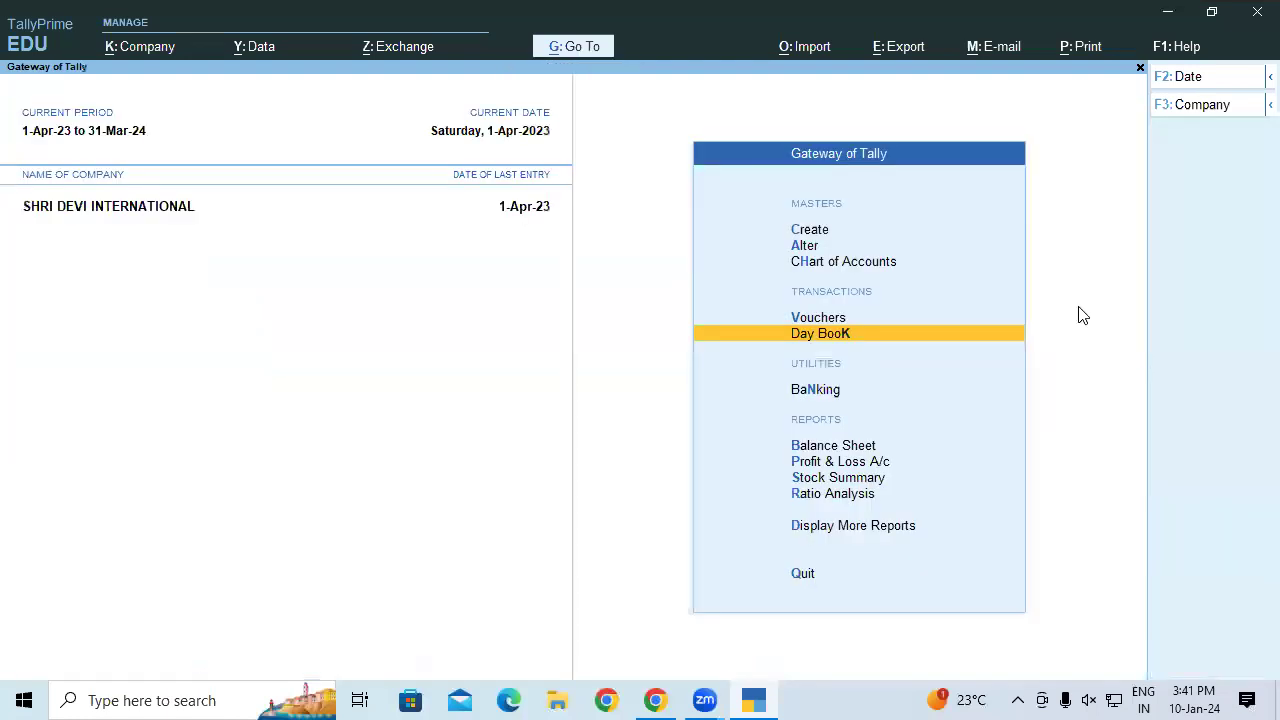
# Step: Find and open the Sales Bills Pending report under Sales Tracking Reports
pyautogui.hotkey('alt', 'g')
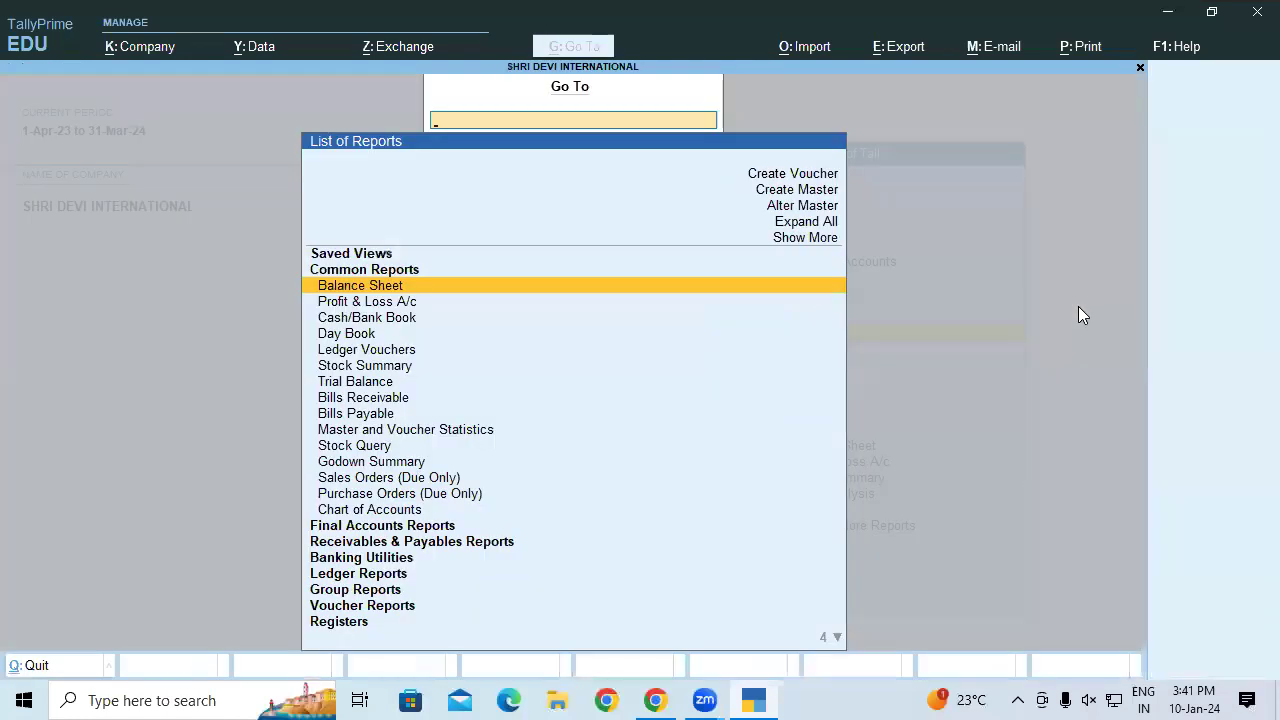
pyautogui.write('Sales')
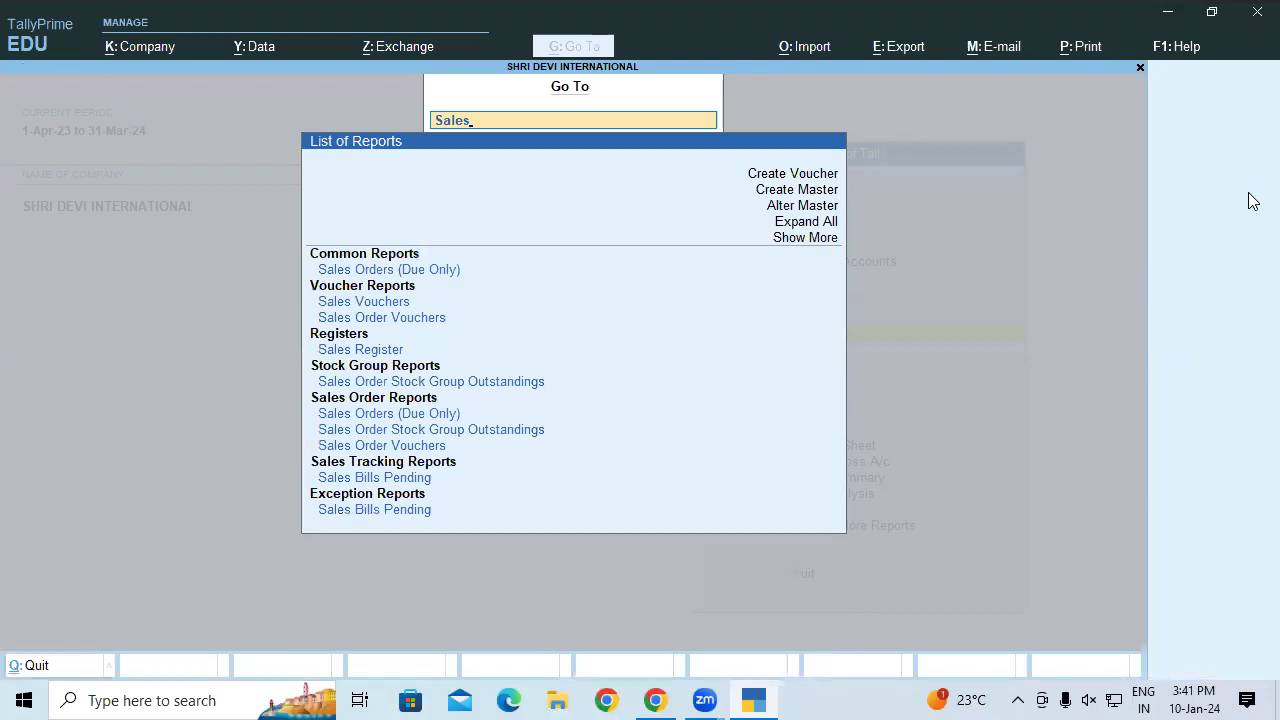
pyautogui.click(378, 478)
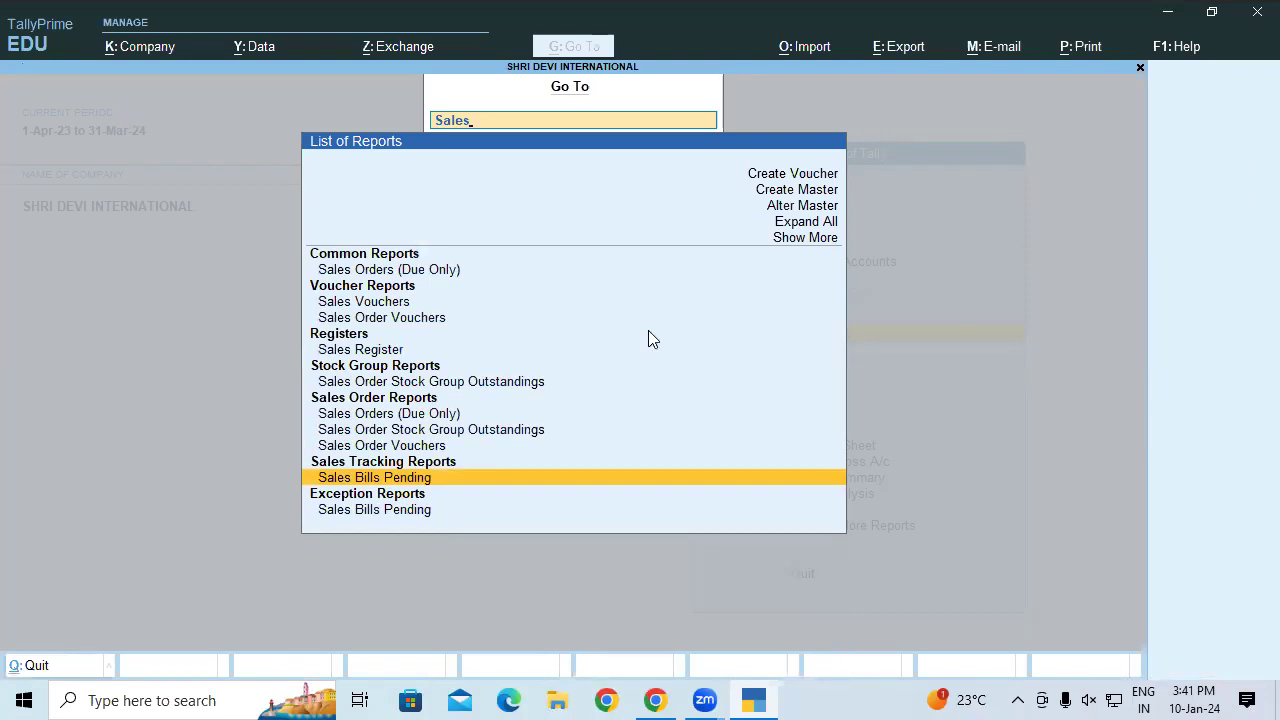
pyautogui.press('Return')
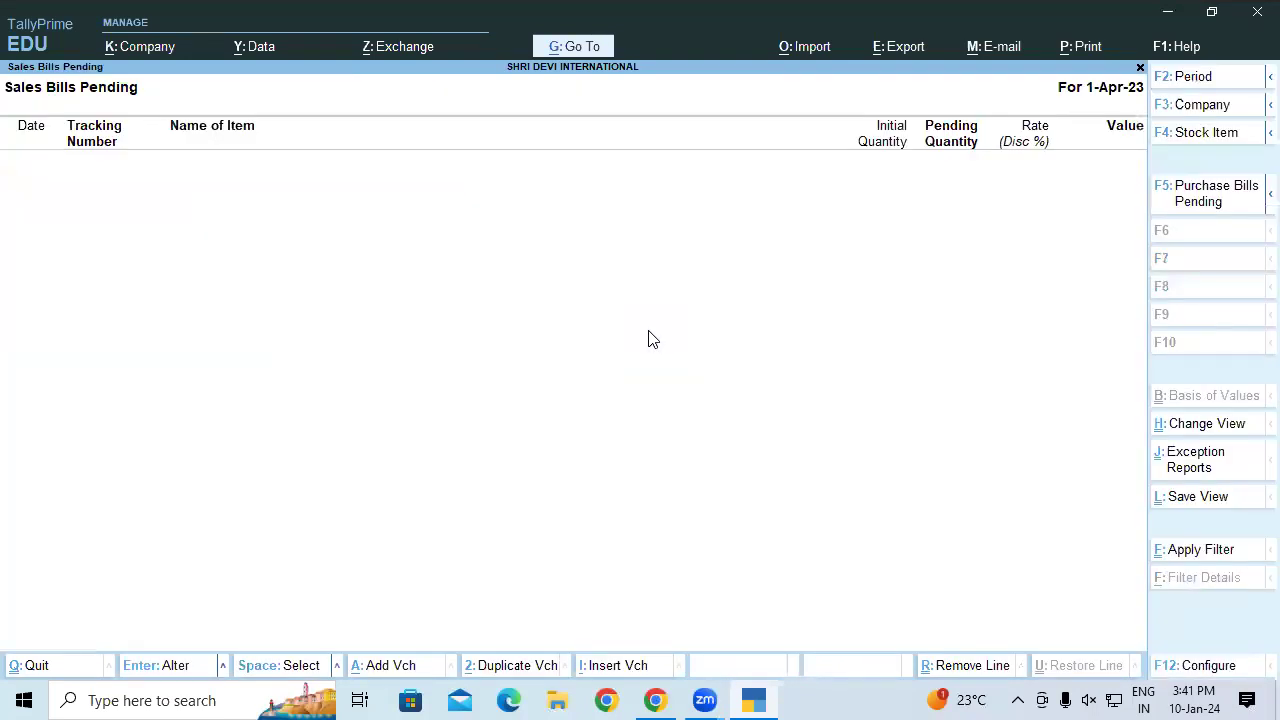